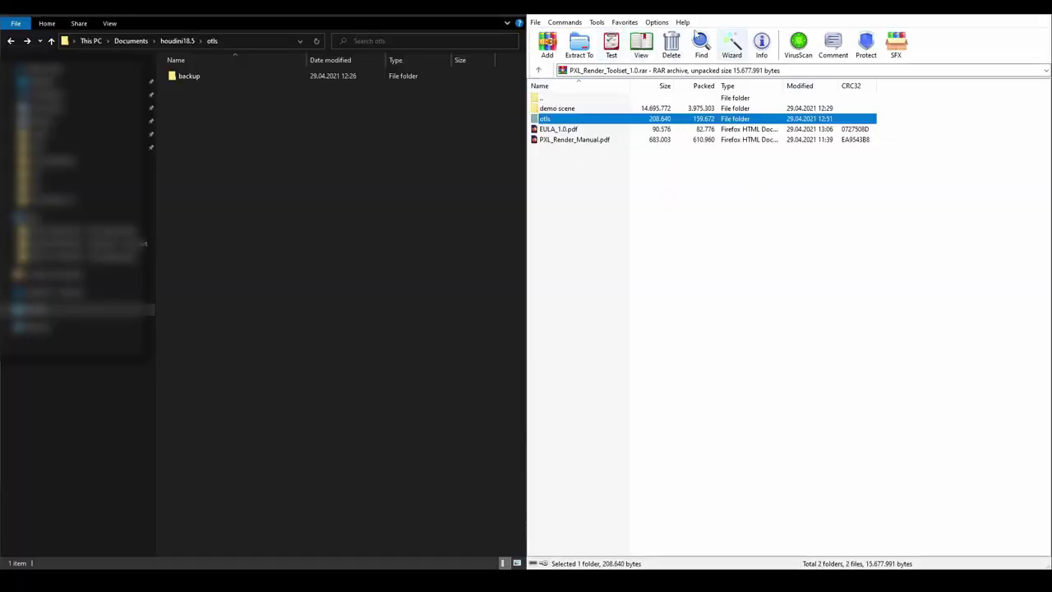
Step: Copy the three RZO_PXL .hdalc files from the archive's otls folder into the Documents/houdini18.5/otls folder
double_click(545, 120)
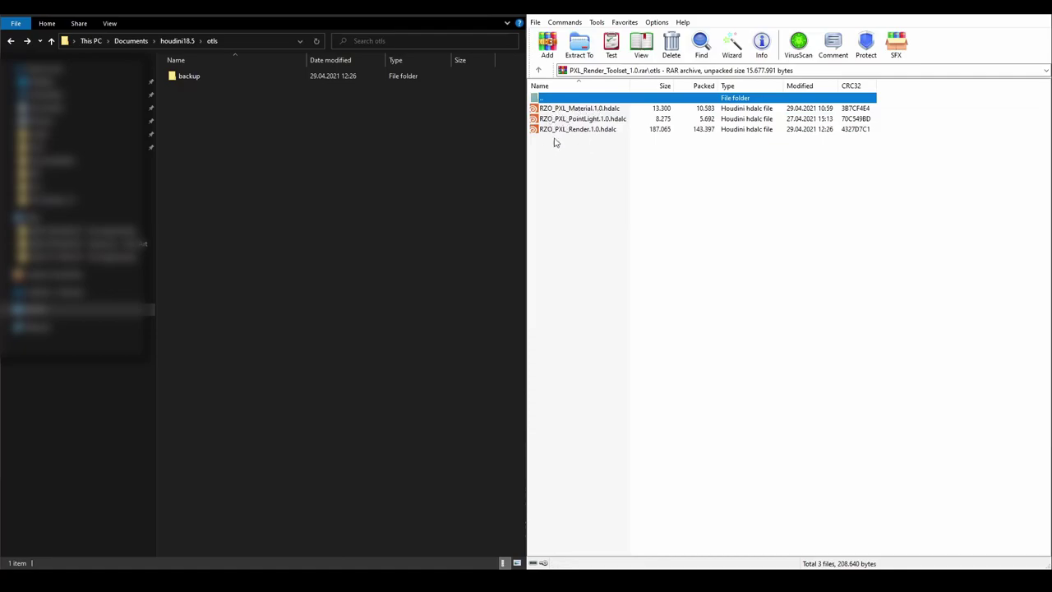
drag(616, 174, 571, 113)
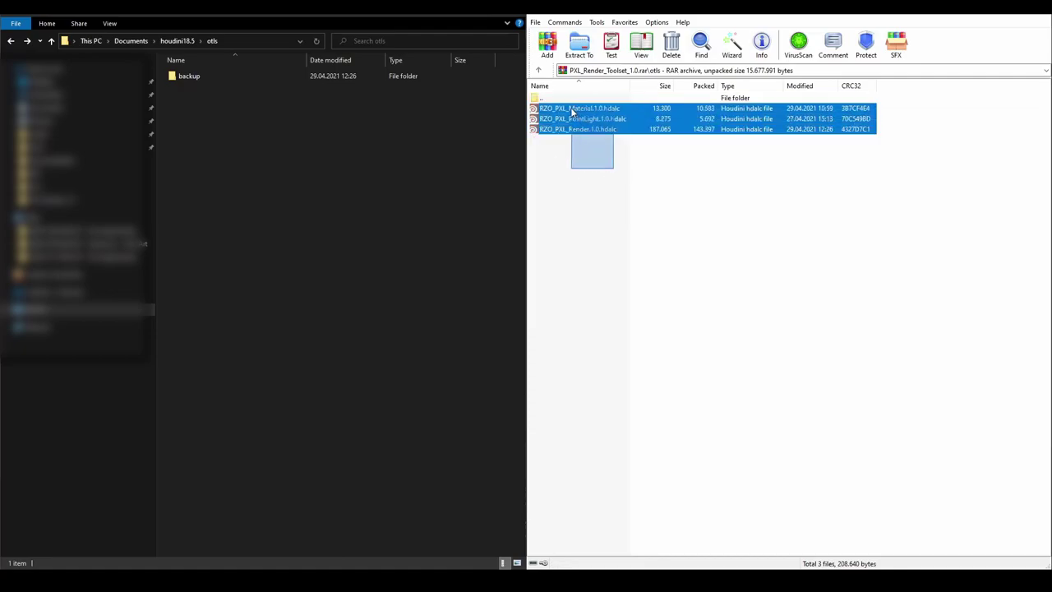
drag(244, 146, 244, 140)
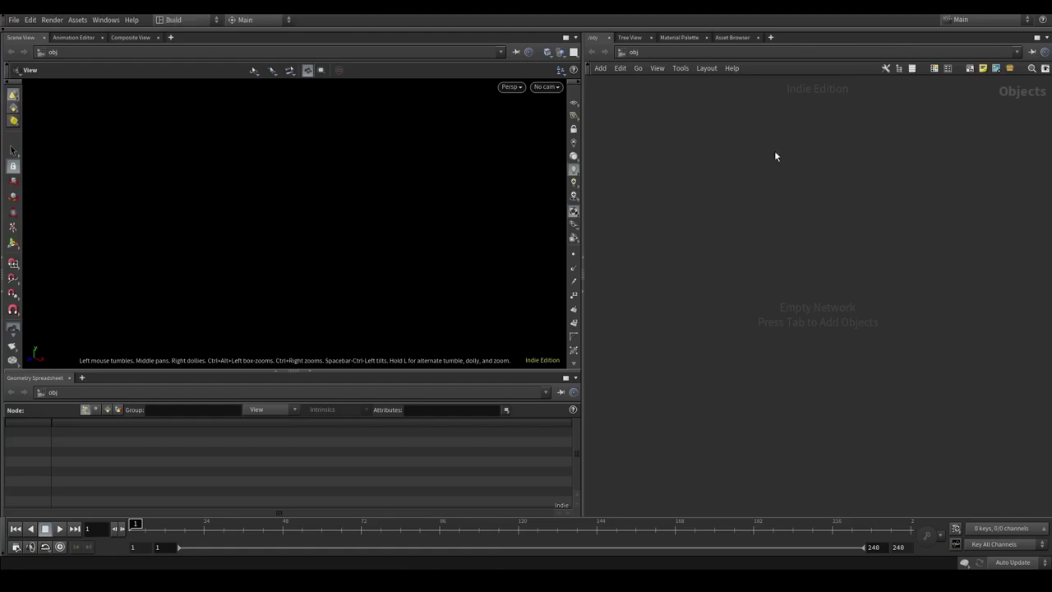
Step: Save the empty Houdini scene under the file name Example in the Desktop/Example folder
click(13, 19)
click(37, 94)
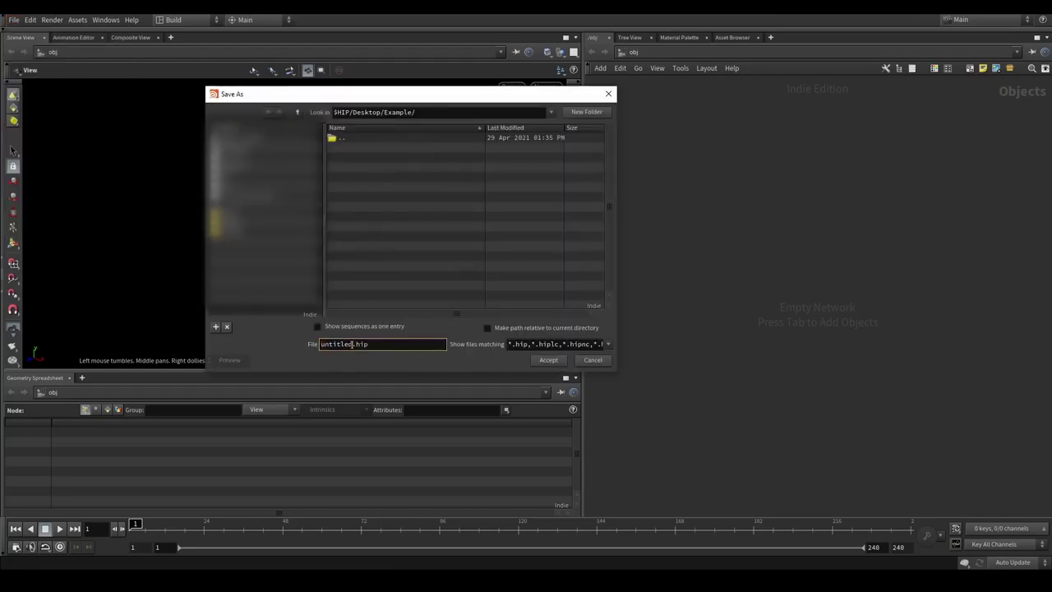
drag(352, 345, 293, 342)
text(Example)
key(Return)
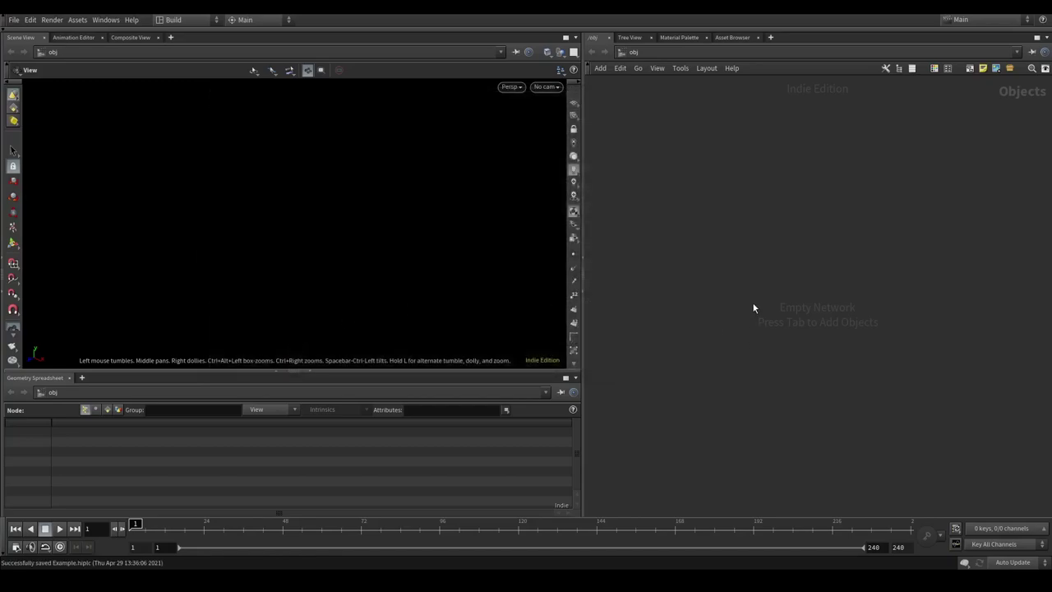
Step: Create a Geometry object in the object network and go inside it
key(Tab)
text(geo)
key(Return)
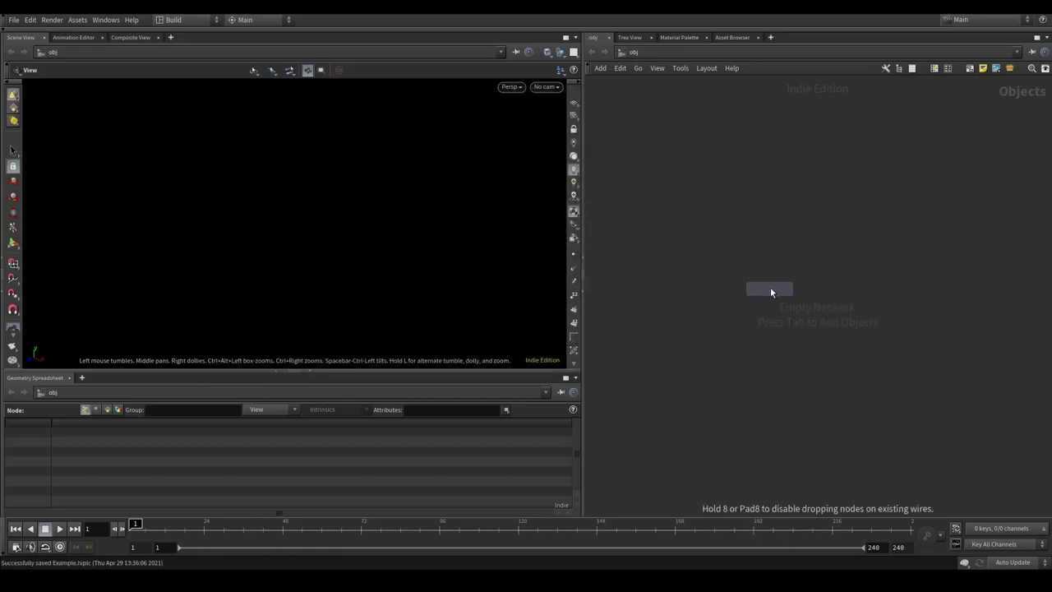
click(772, 289)
double_click(771, 269)
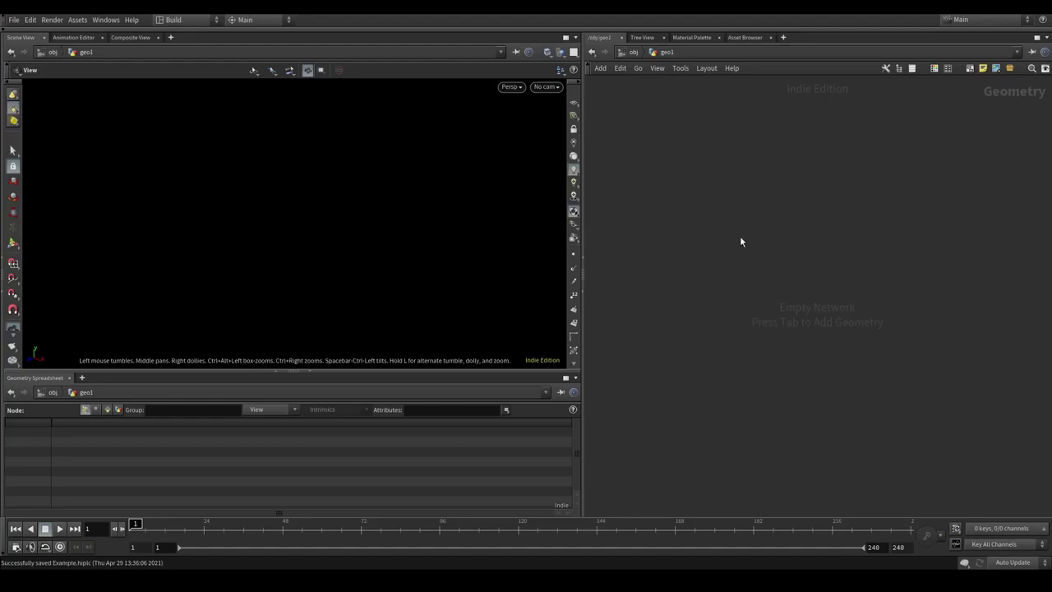
Step: Add an RZO - PXL Render node to the geometry network and rename it Render
key(Tab)
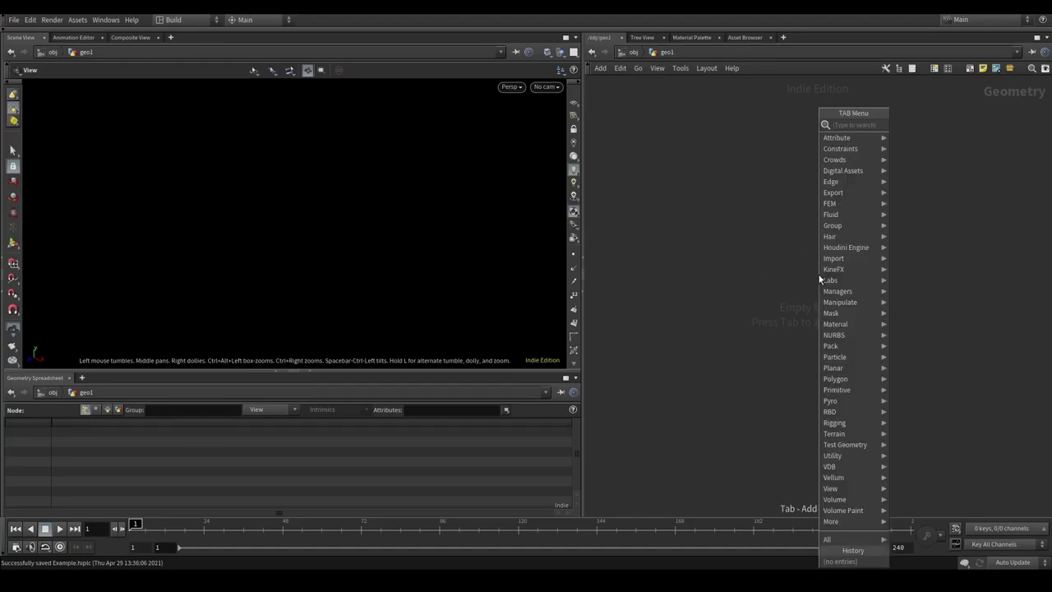
text(pxl)
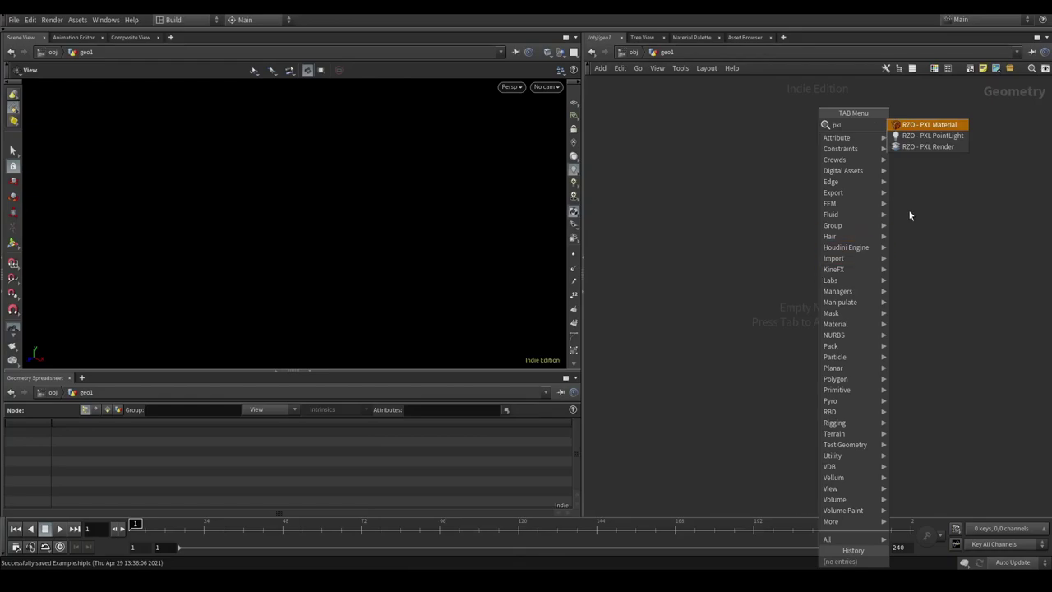
click(923, 147)
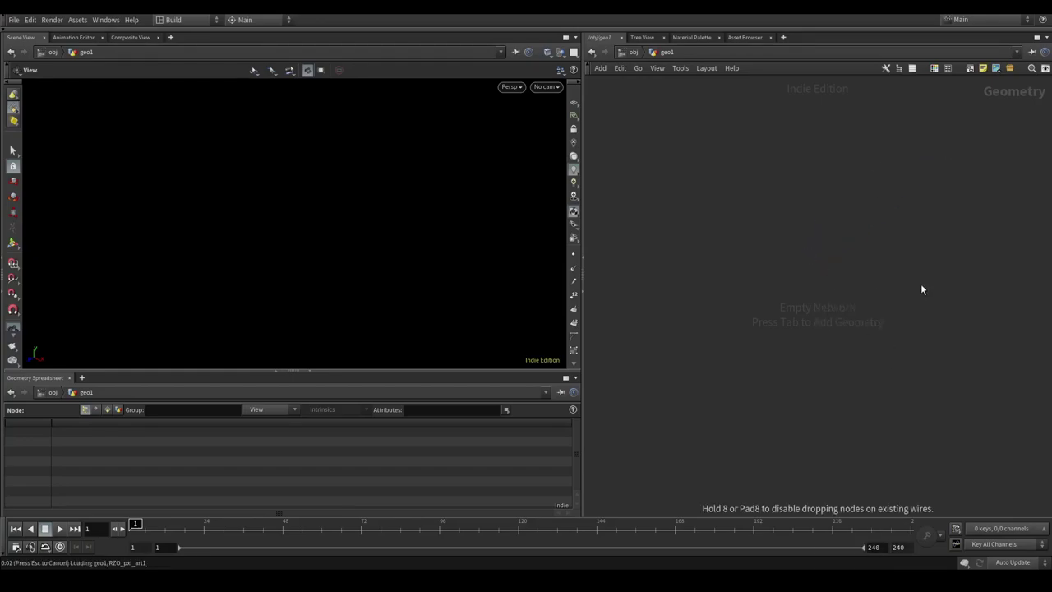
middle_drag(929, 254, 918, 274)
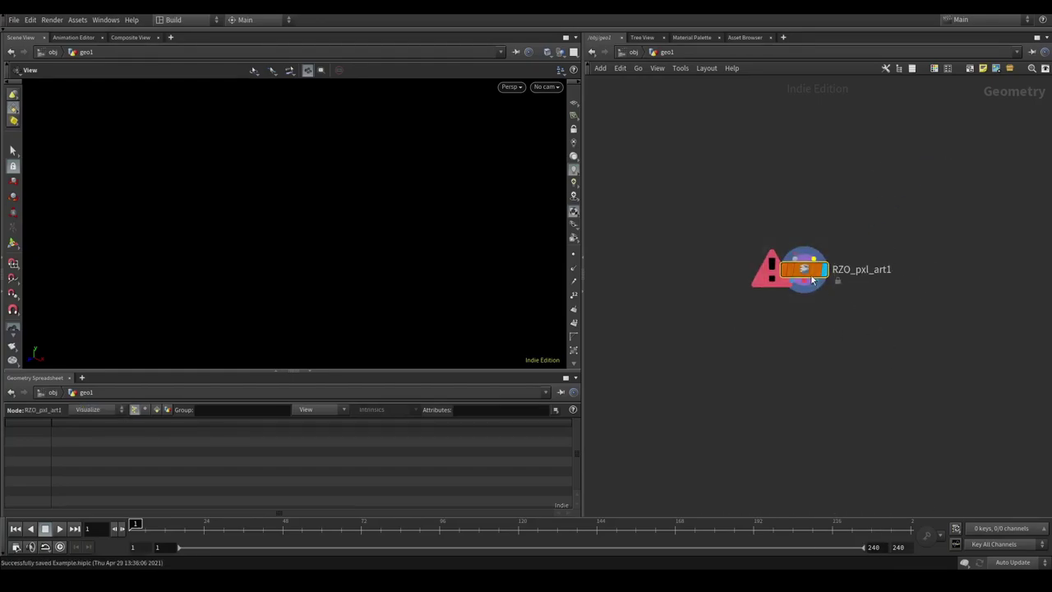
drag(801, 278, 805, 298)
key(F2)
text(Render)
key(Return)
Step: Add an RZO - PXL Material node above the Render node and rename it Material
key(Tab)
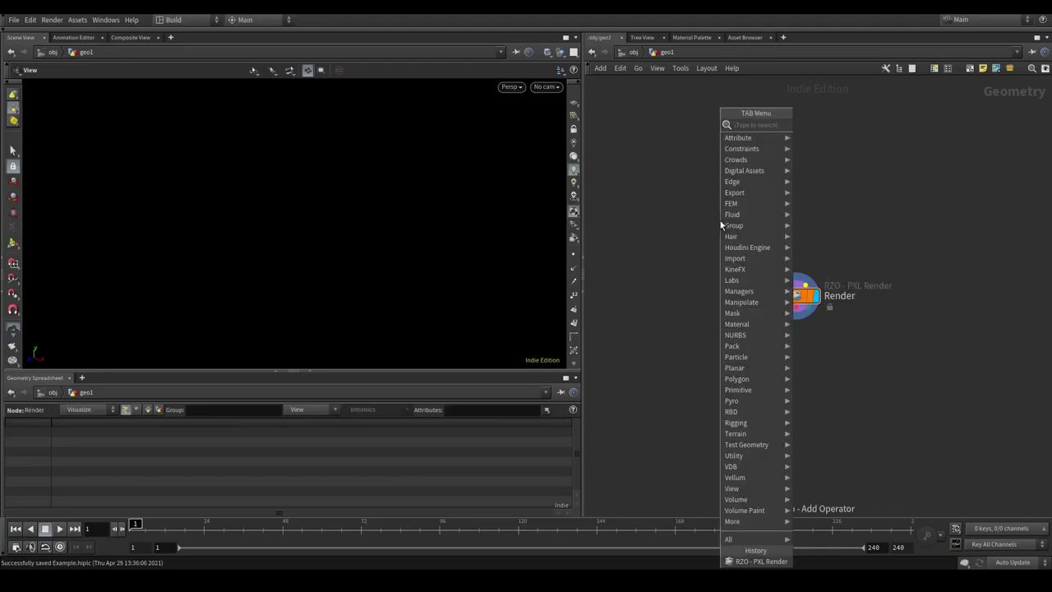
text(pxl)
key(Return)
click(718, 219)
key(F2)
text(Material)
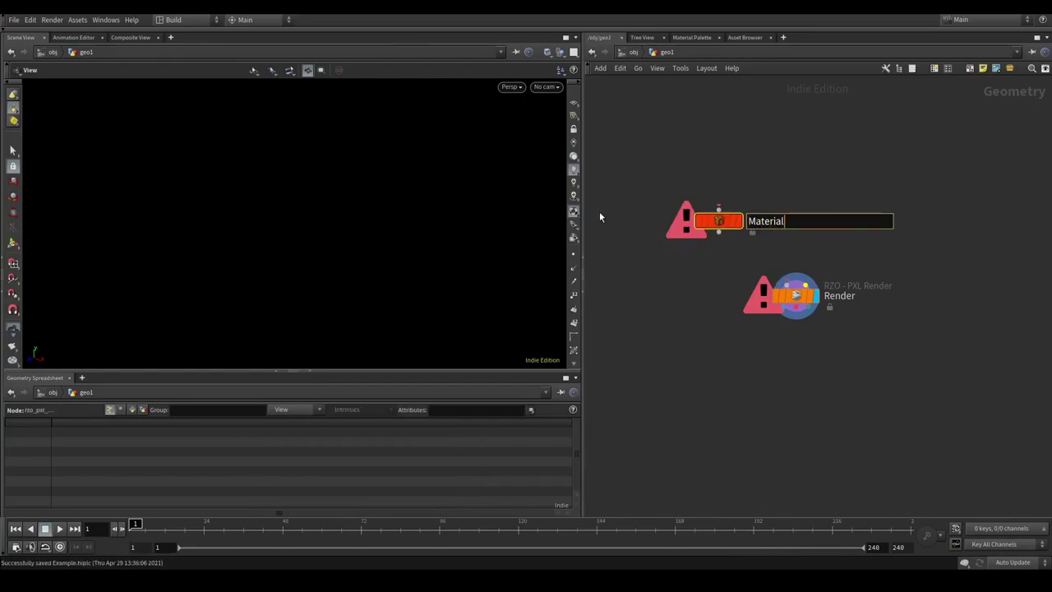
key(Return)
Step: Add an RZO - PXL PointLight node beside the Material node and rename it PointLight
key(Tab)
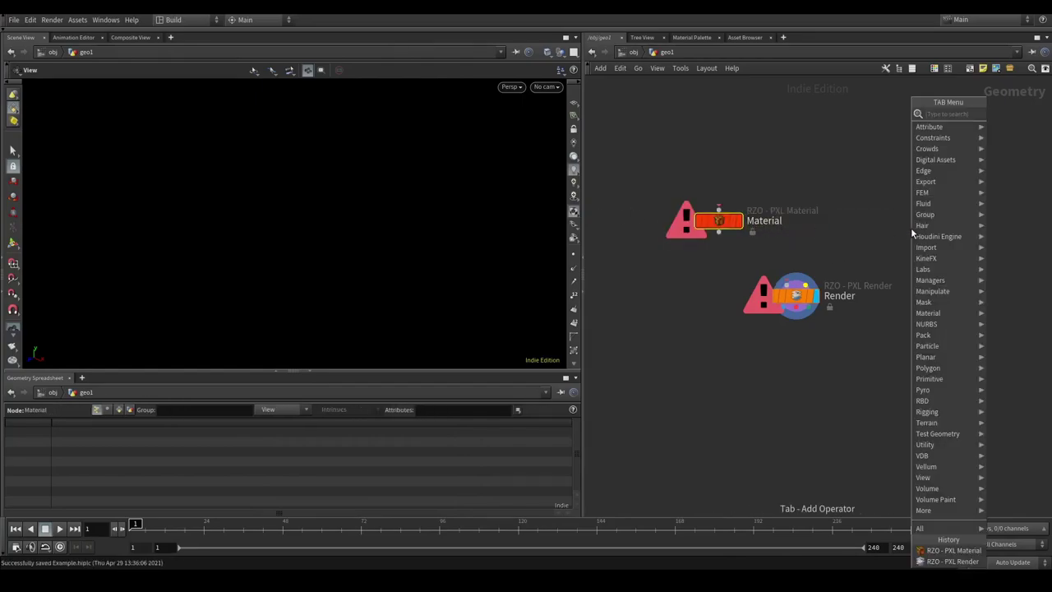
text(pxl)
key(Down)
key(Return)
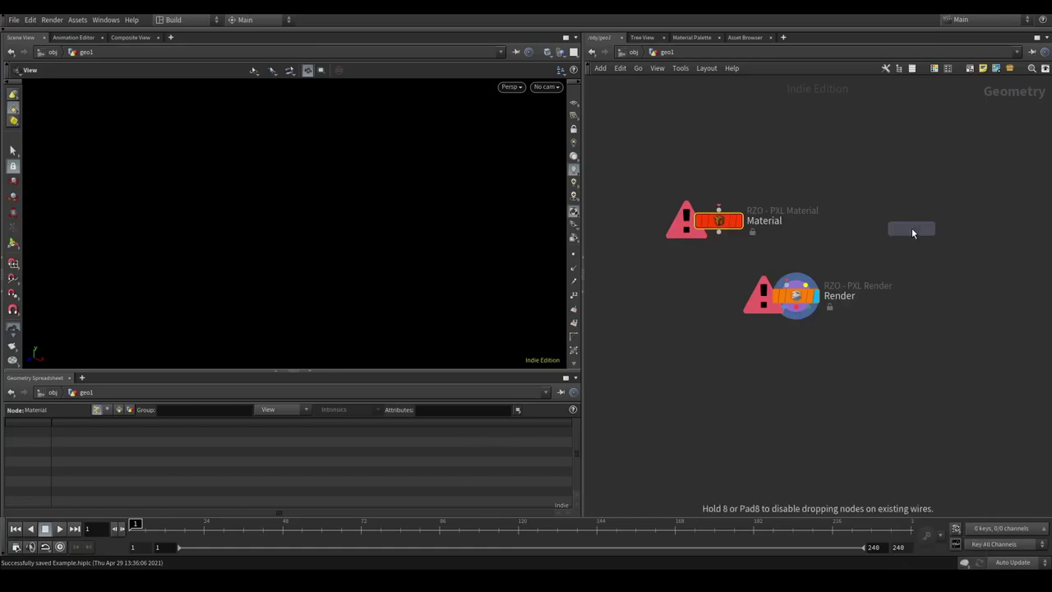
click(888, 223)
key(F2)
drag(1021, 220, 674, 236)
text(PointLight)
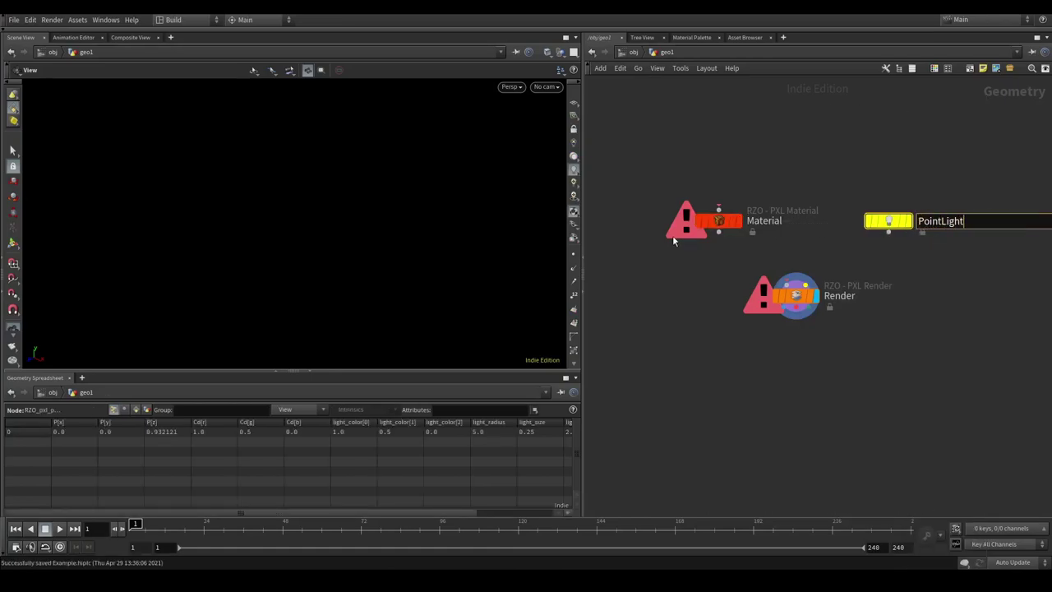
key(Return)
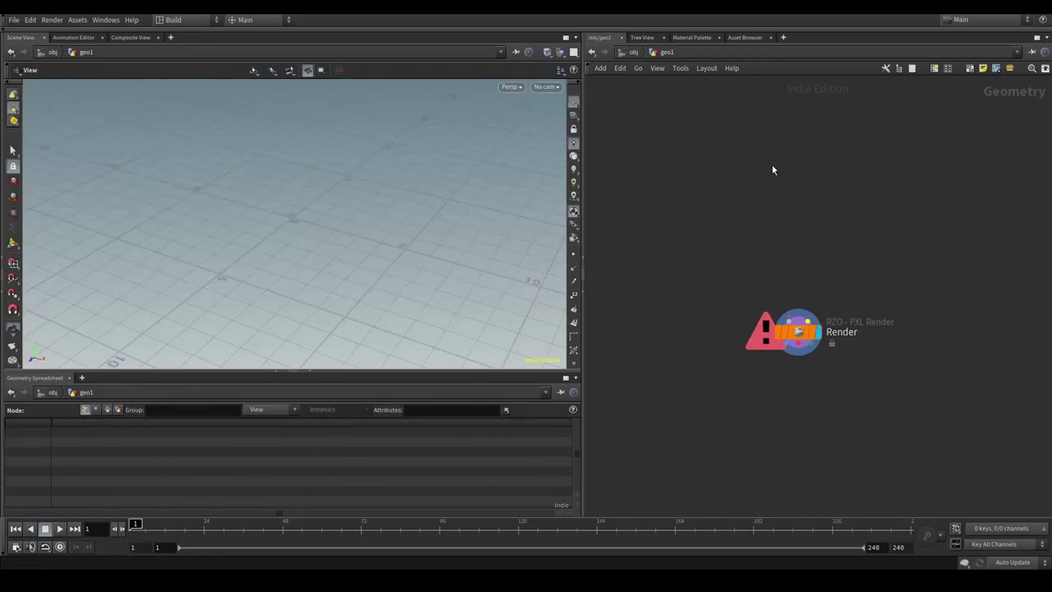
Step: Add a pig head test geometry node and connect its output to the Render node's first input
key(Tab)
text(pig)
key(Return)
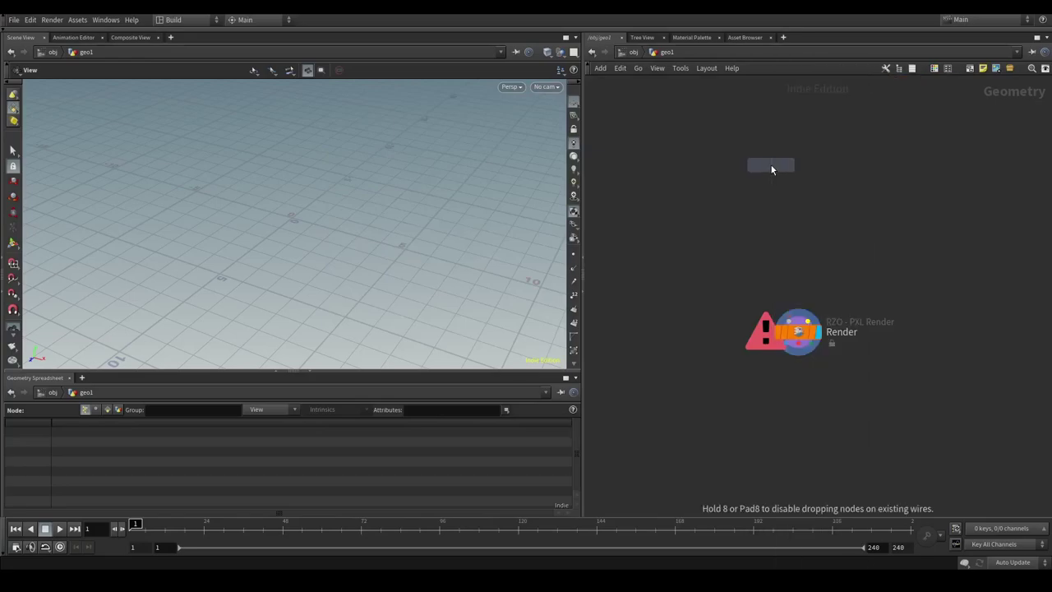
click(736, 187)
drag(736, 198, 790, 310)
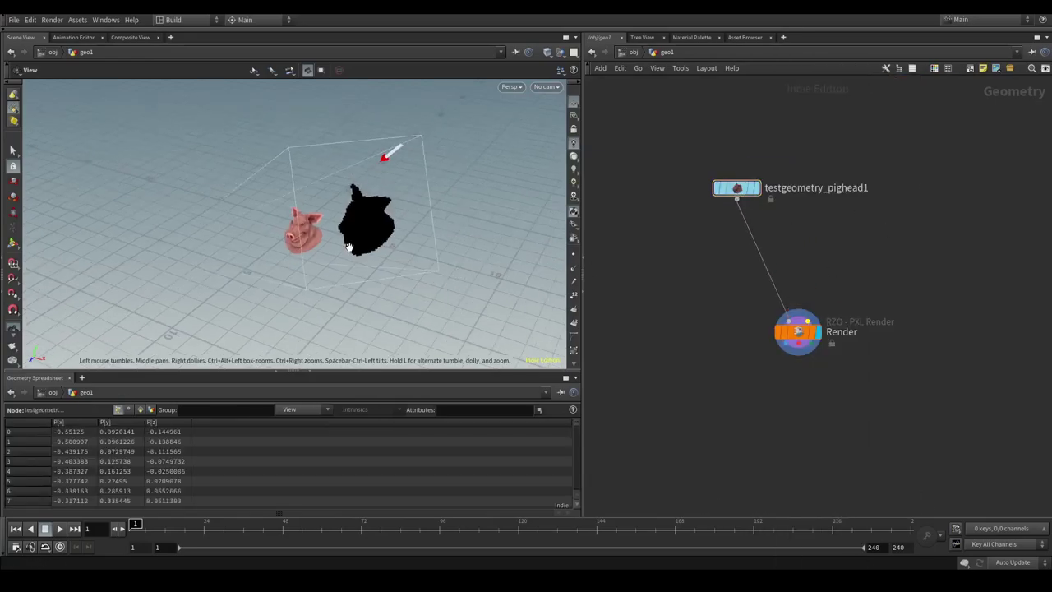
Step: Insert a Color node into the wire between the pig head and the Render node
mouse_move(368, 224)
mouse_down()
mouse_move(335, 219)
mouse_move(375, 216)
mouse_up()
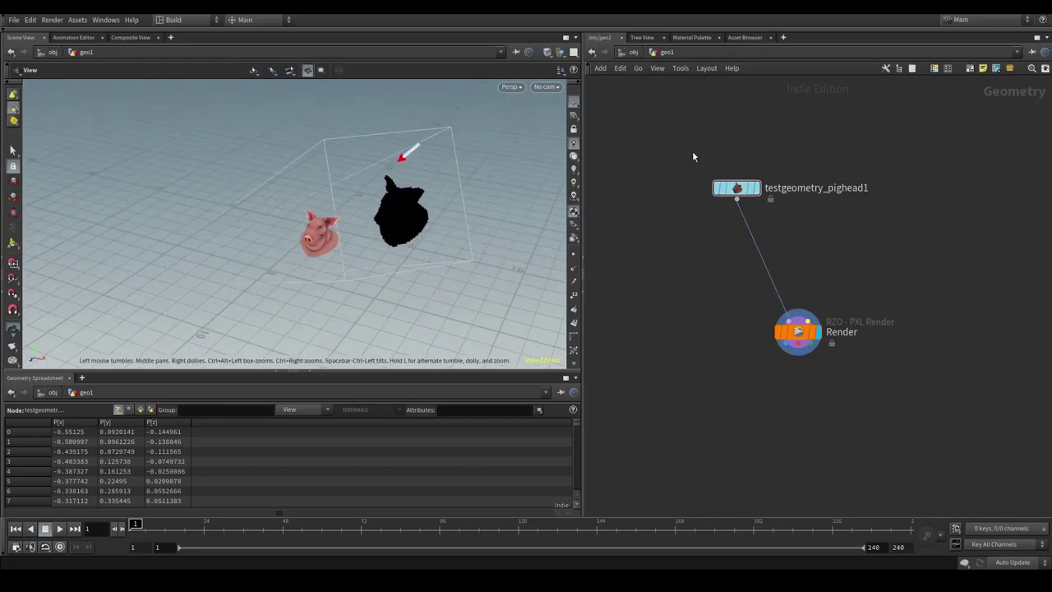
drag(685, 134, 792, 231)
drag(435, 226, 473, 227)
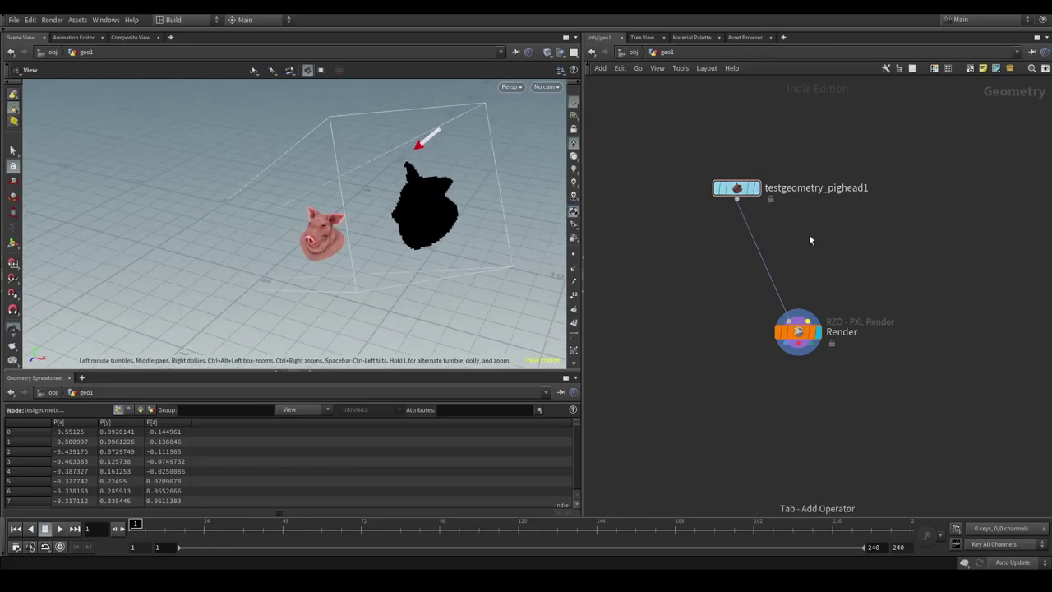
key(Tab)
text(col)
key(Return)
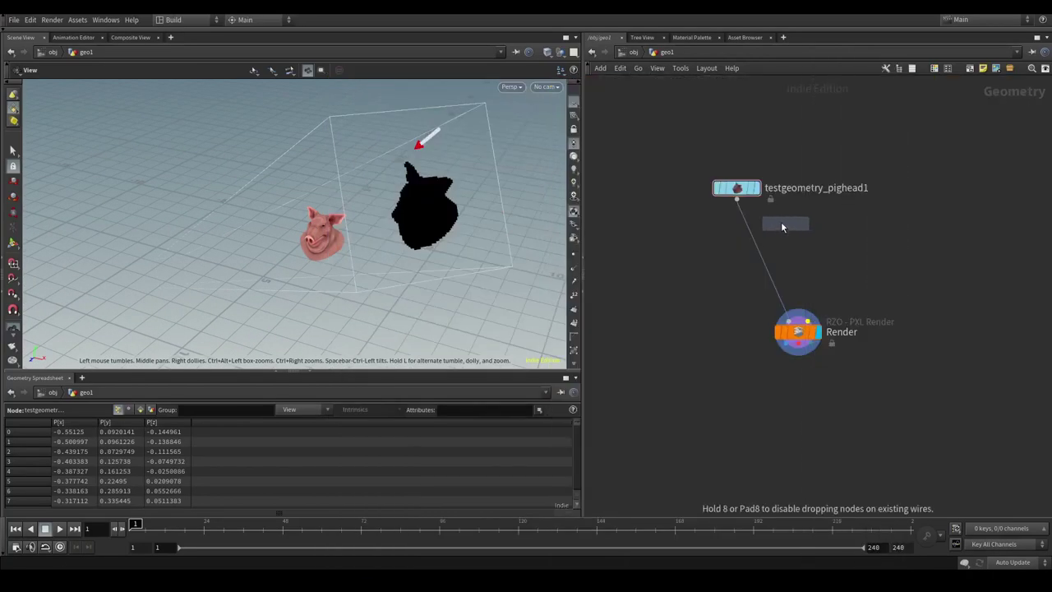
click(737, 239)
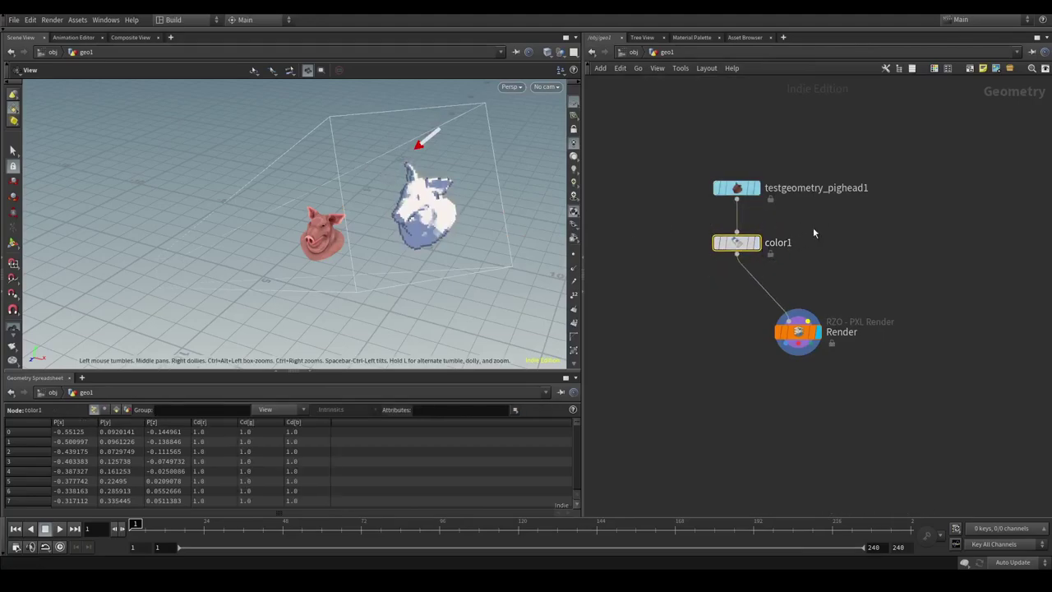
Step: Set the Color node's color to the orange swatch, RGB 1, 0.5, 0
key(p)
click(932, 164)
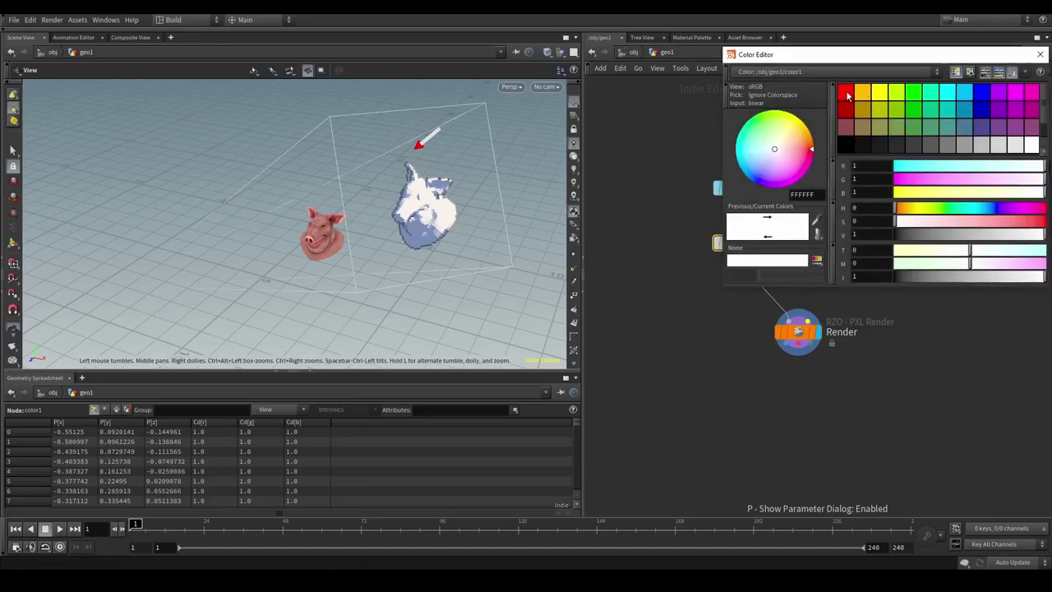
click(863, 93)
click(1040, 73)
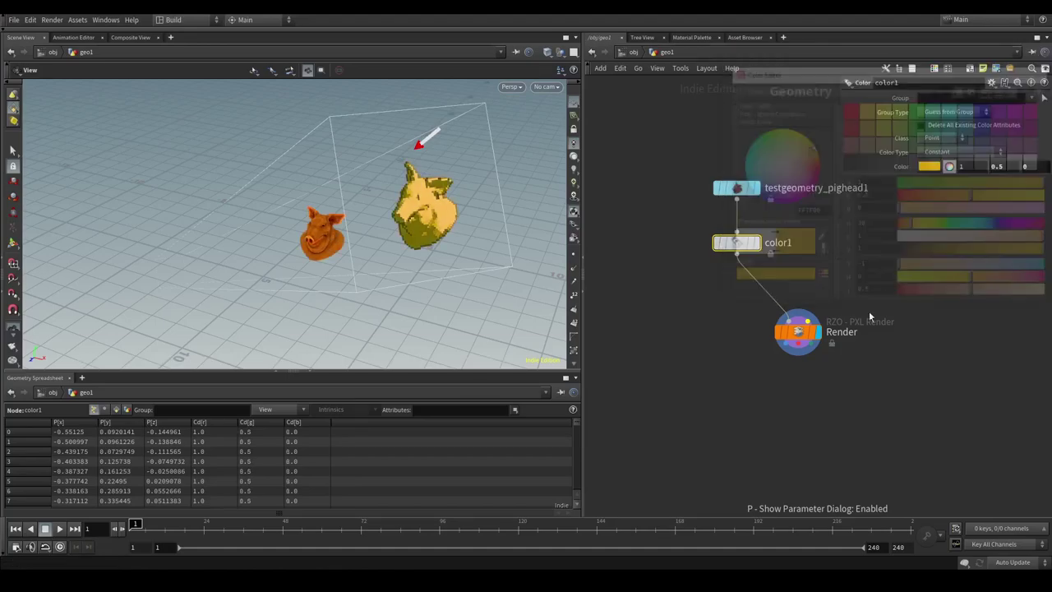
Step: Align the Render node beneath the Color node and show its Camera parameters
drag(471, 178, 374, 251)
scroll(410, 215, up, 3)
click(797, 331)
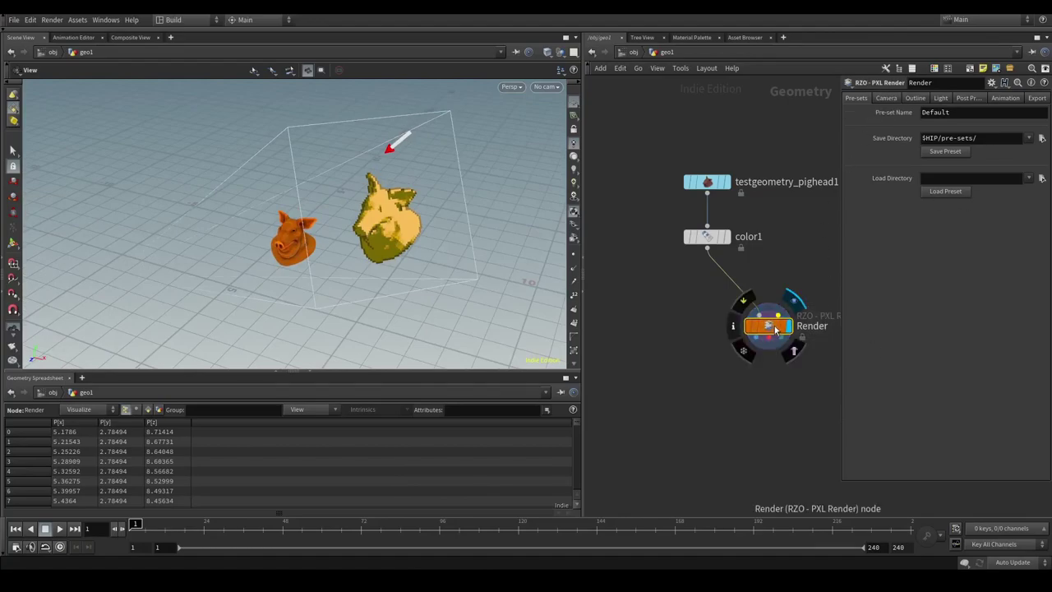
drag(795, 327, 759, 329)
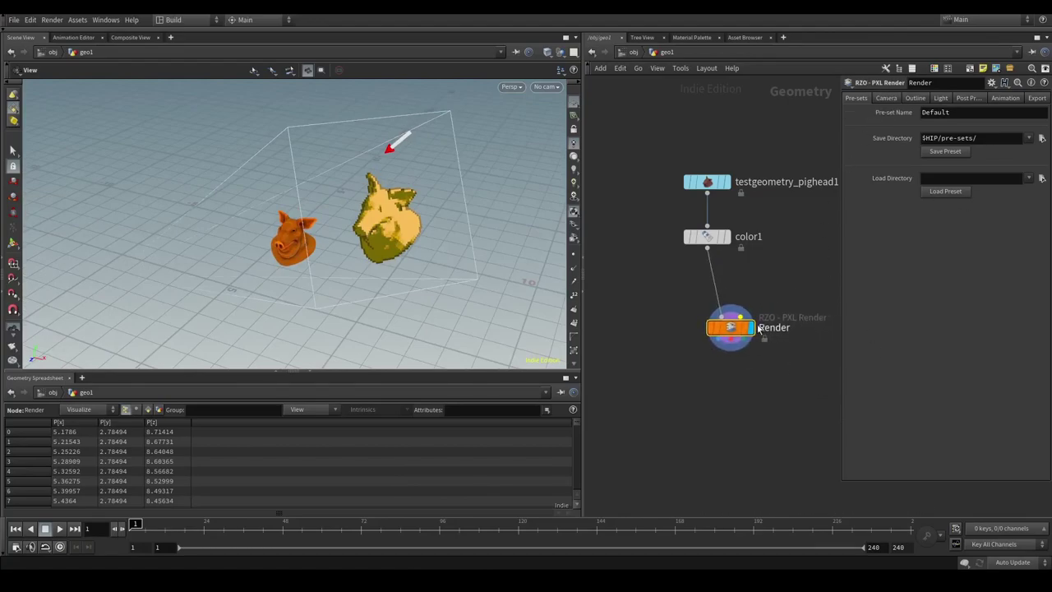
click(884, 98)
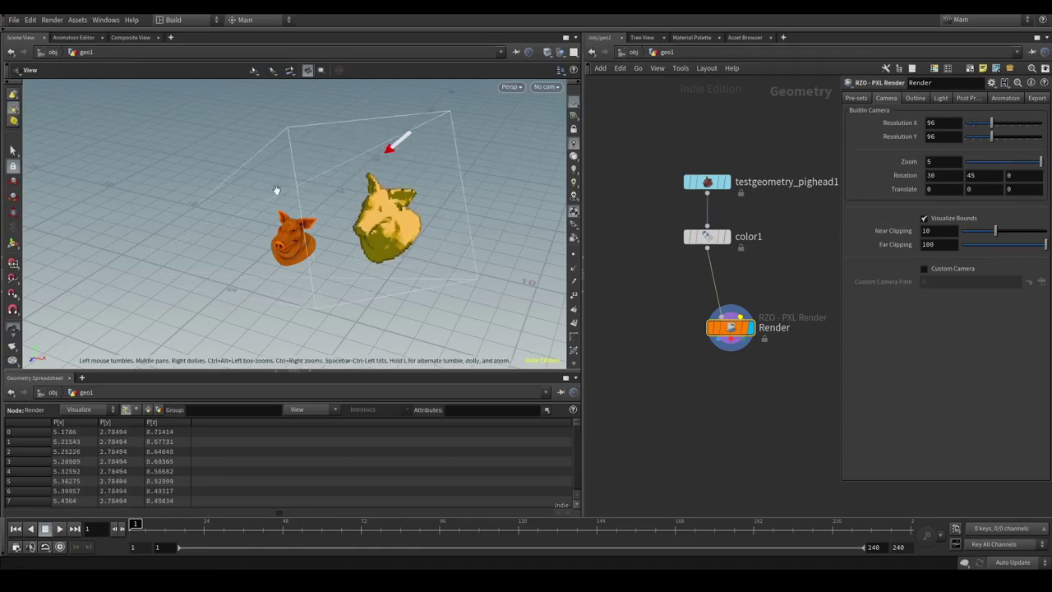
drag(343, 207, 391, 188)
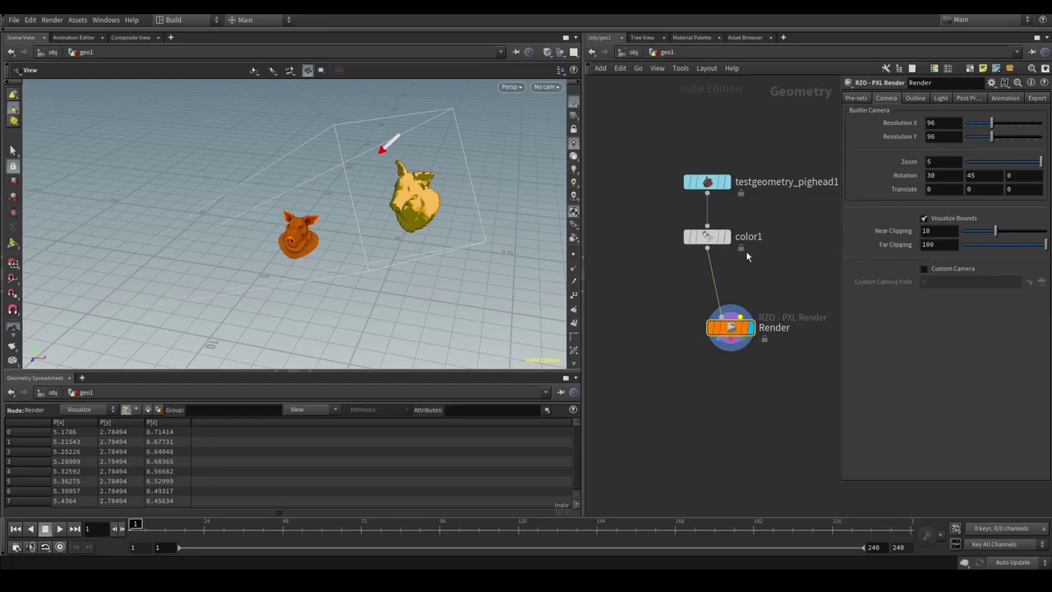
scroll(369, 204, down, 2)
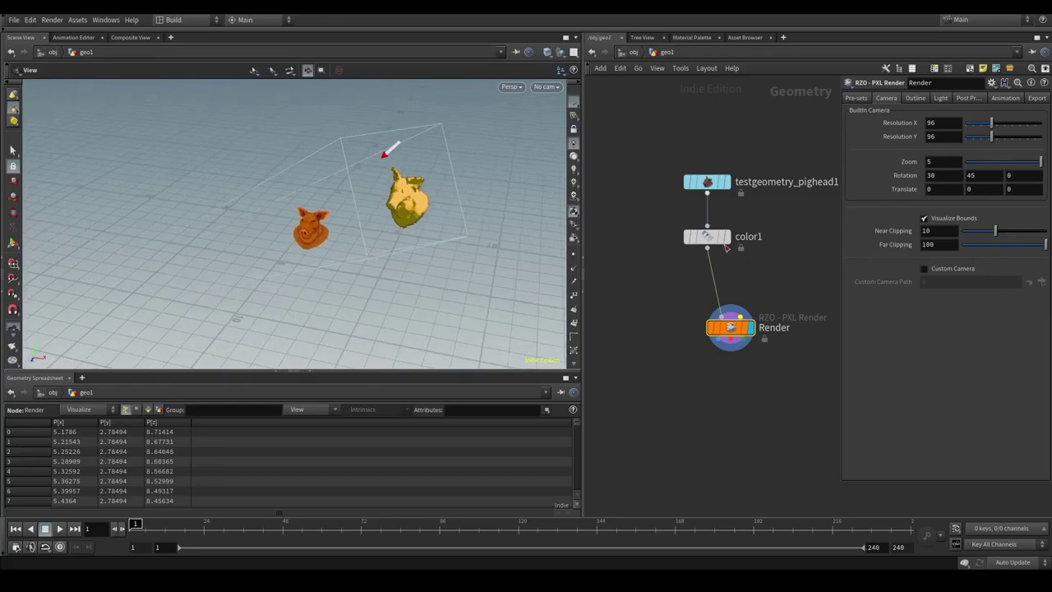
Step: Return to the object level and add a Camera object beside geo1
drag(740, 327, 759, 312)
scroll(749, 276, down, 3)
middle_drag(769, 195, 721, 182)
click(634, 52)
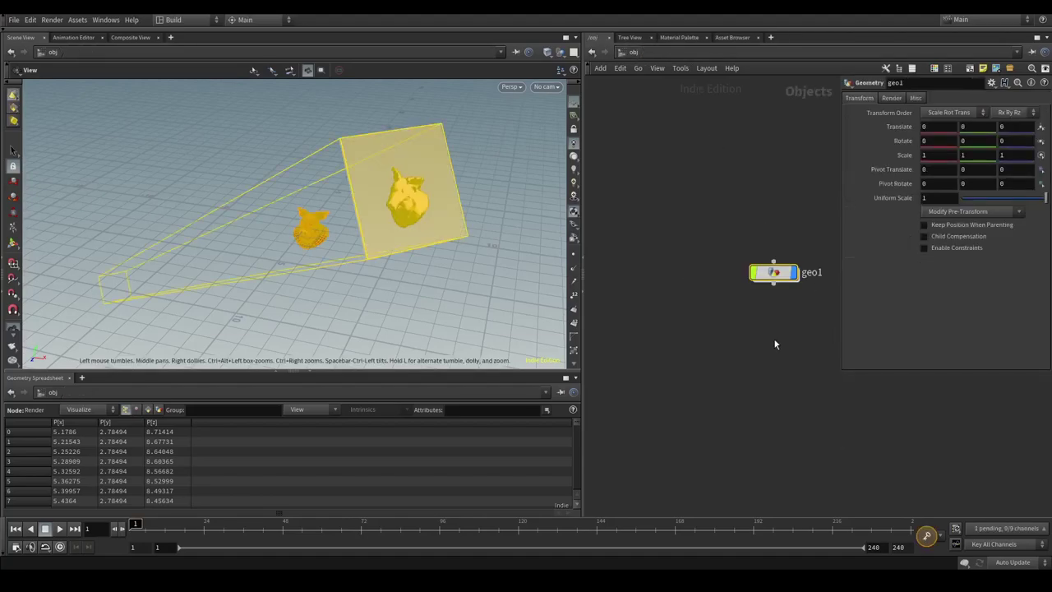
key(Tab)
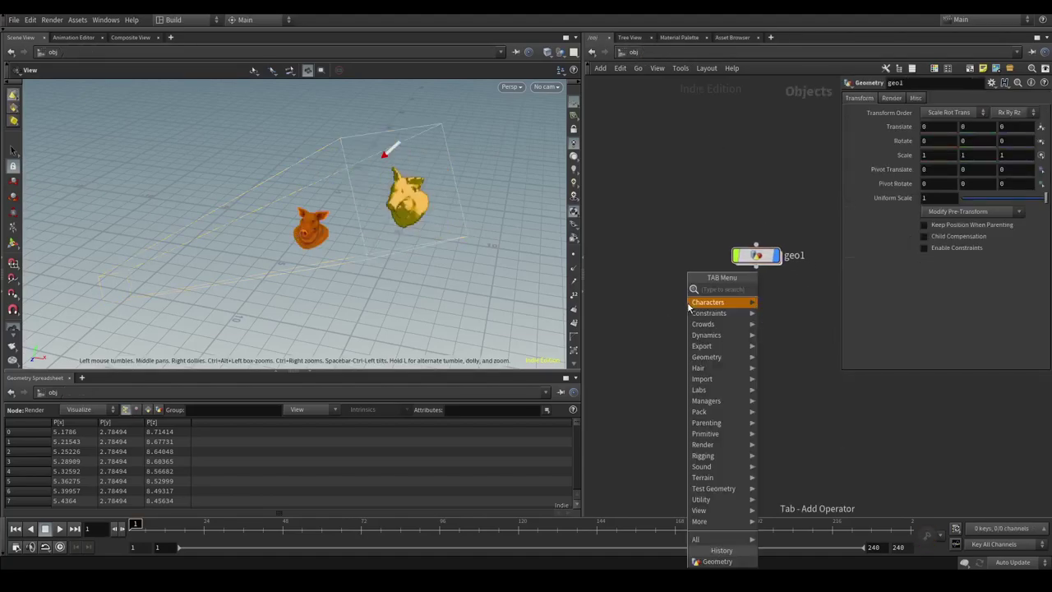
text(cam)
key(Return)
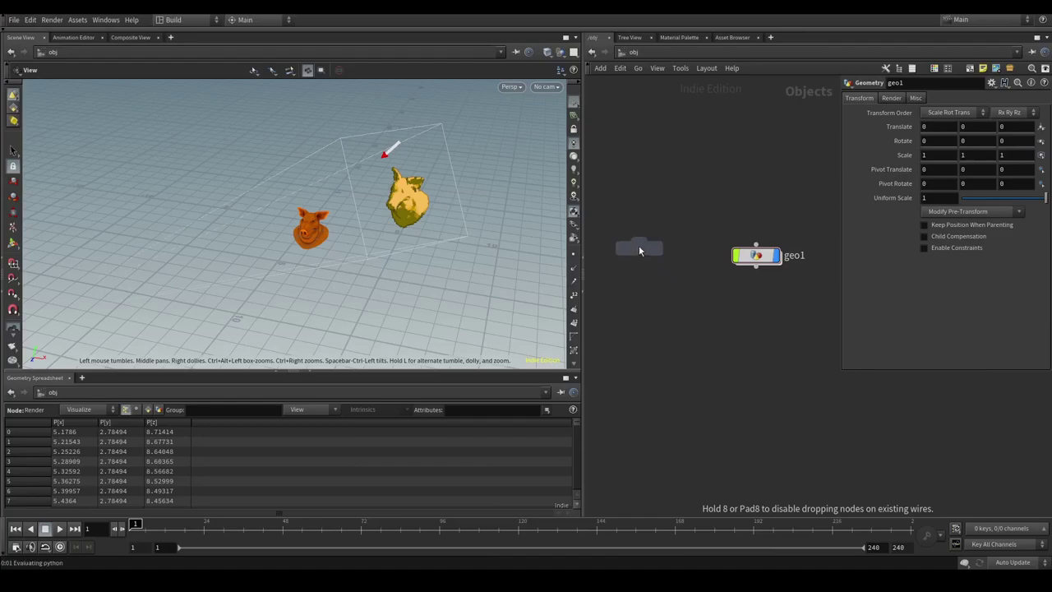
click(638, 251)
scroll(427, 274, down, 2)
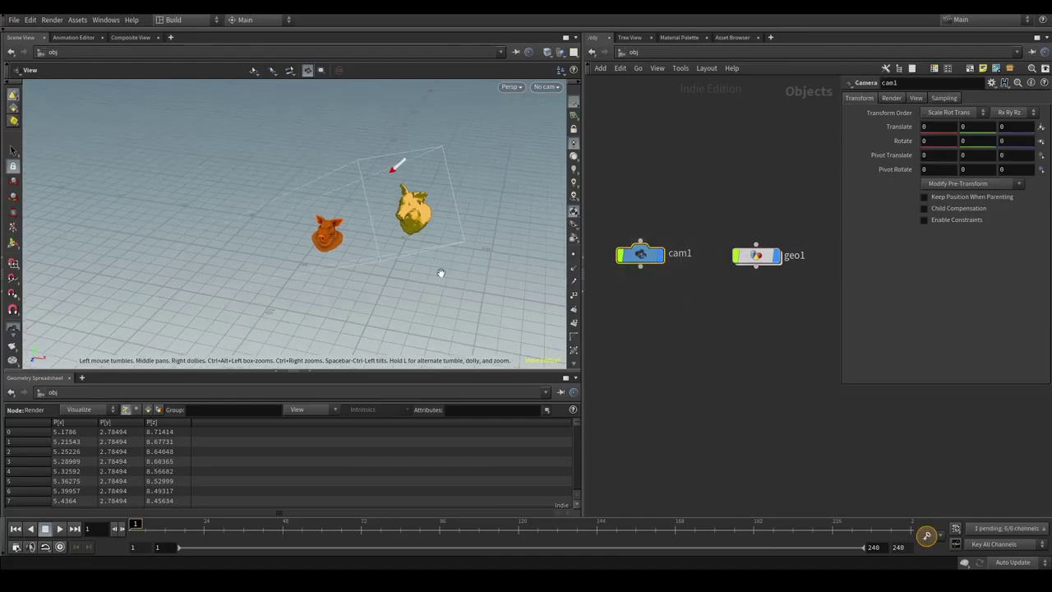
middle_drag(378, 257, 336, 252)
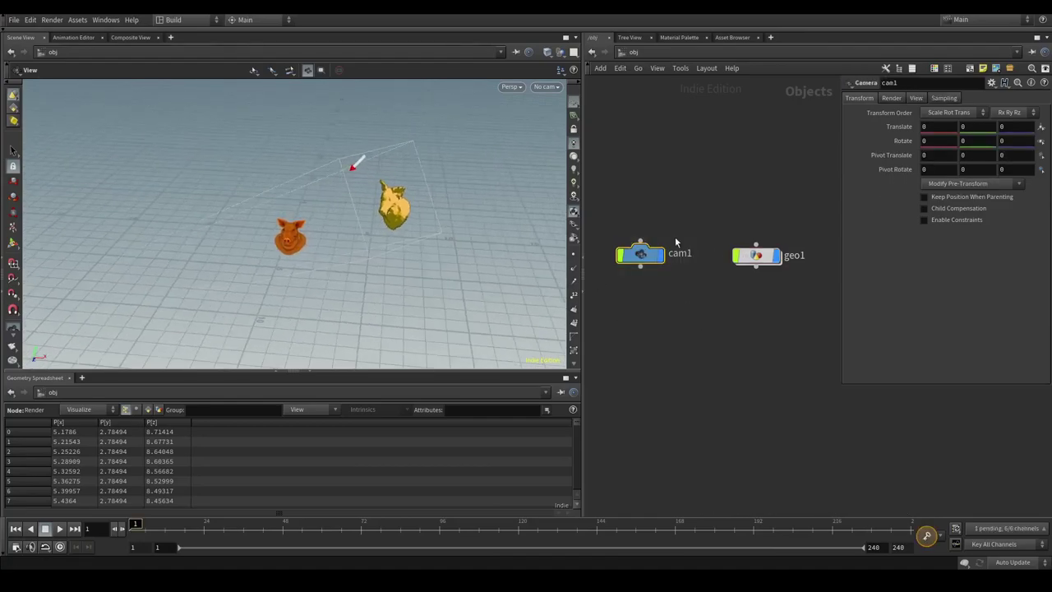
Step: Set cam1's projection to Orthographic in its View parameters
click(893, 97)
click(920, 100)
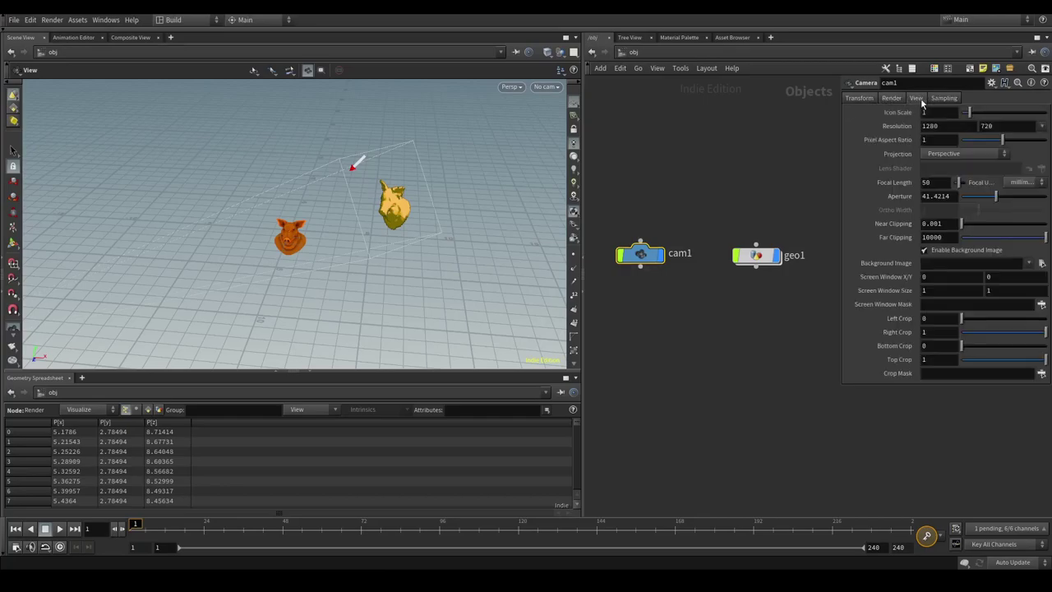
drag(619, 209, 662, 269)
drag(641, 254, 653, 264)
click(951, 153)
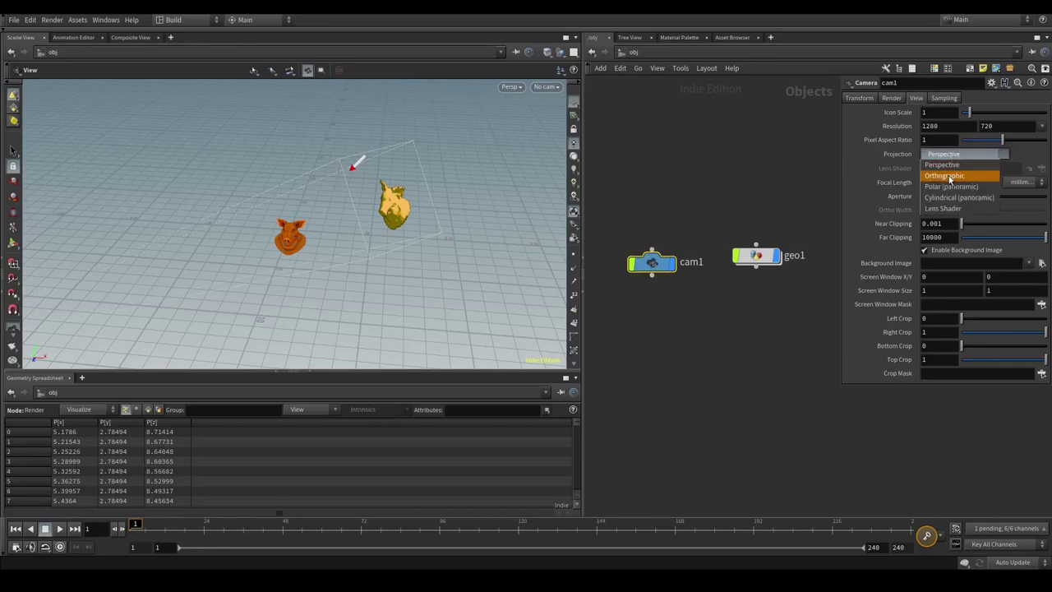
click(950, 176)
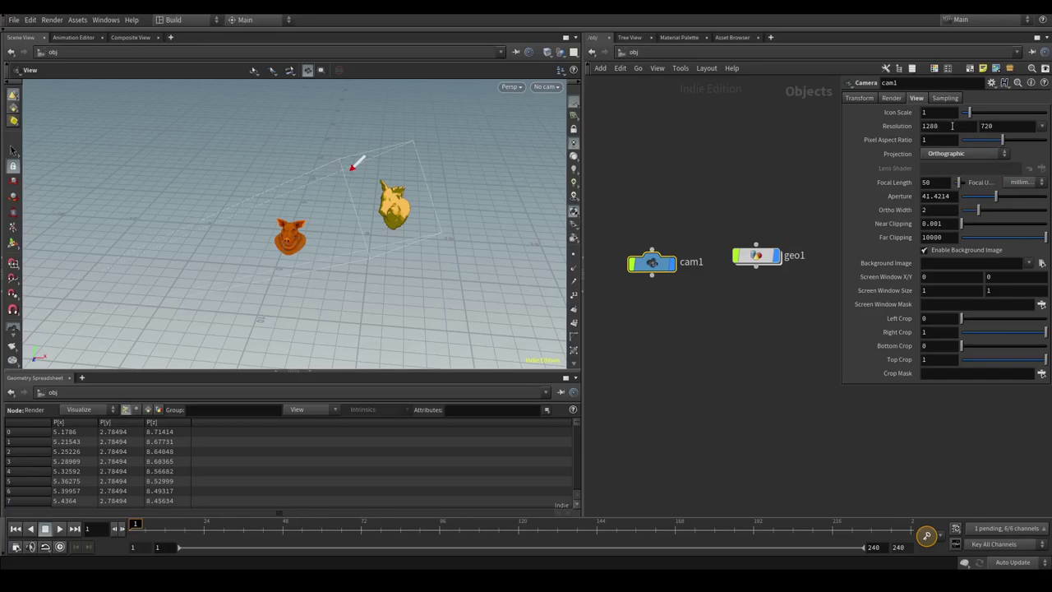
Step: Set cam1's resolution to 128 by 128 and align its node beside geo1
double_click(952, 126)
text(128)
key(Tab)
text(128)
key(Return)
drag(654, 263, 654, 255)
Step: Inside geo1, enable Custom Camera on the Render node and set its camera path to cam1
double_click(756, 256)
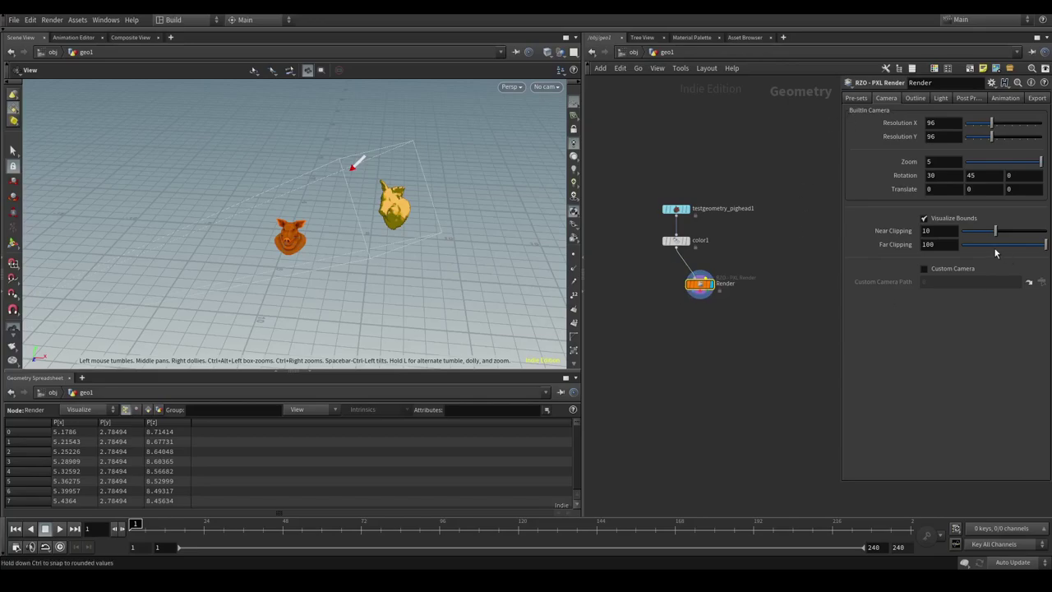
click(925, 270)
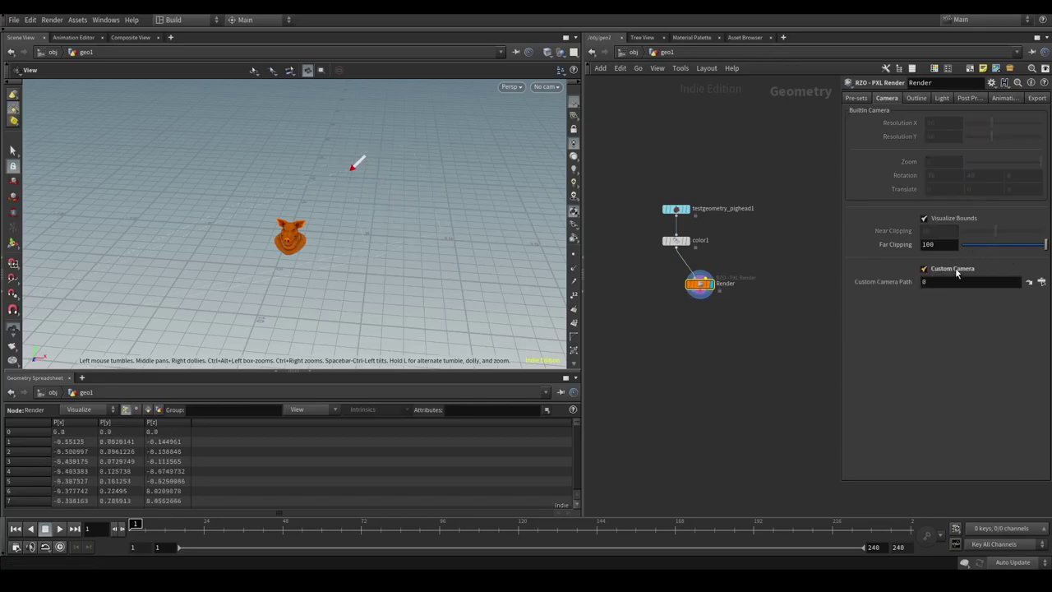
click(1041, 281)
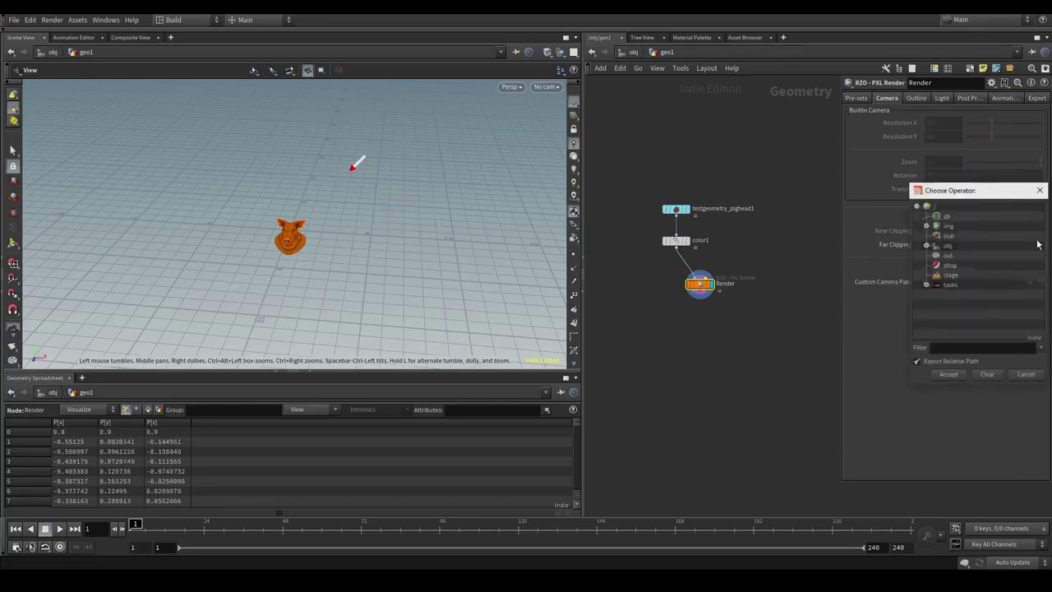
click(926, 246)
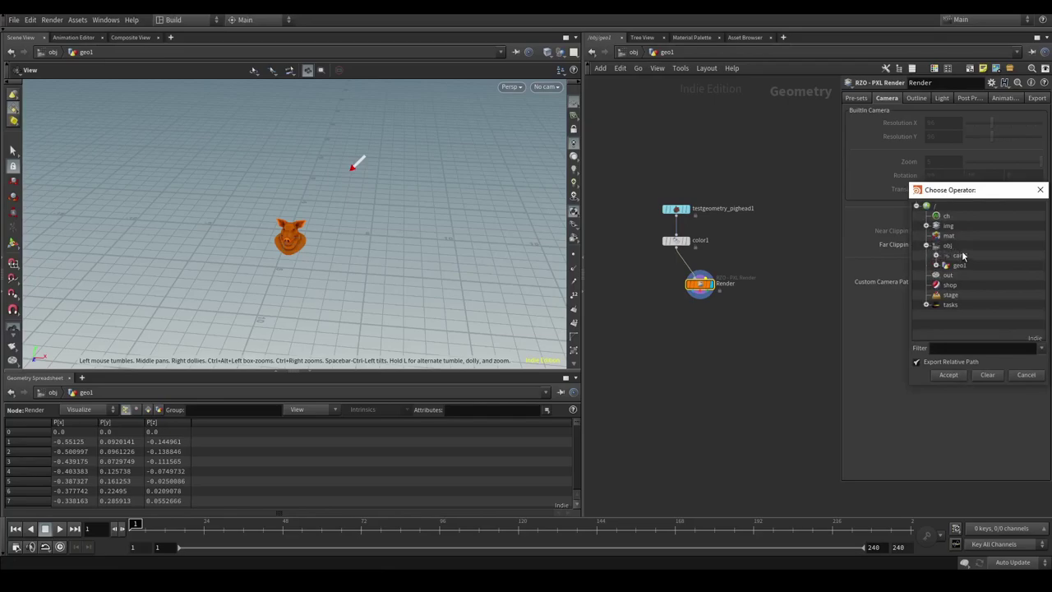
click(960, 256)
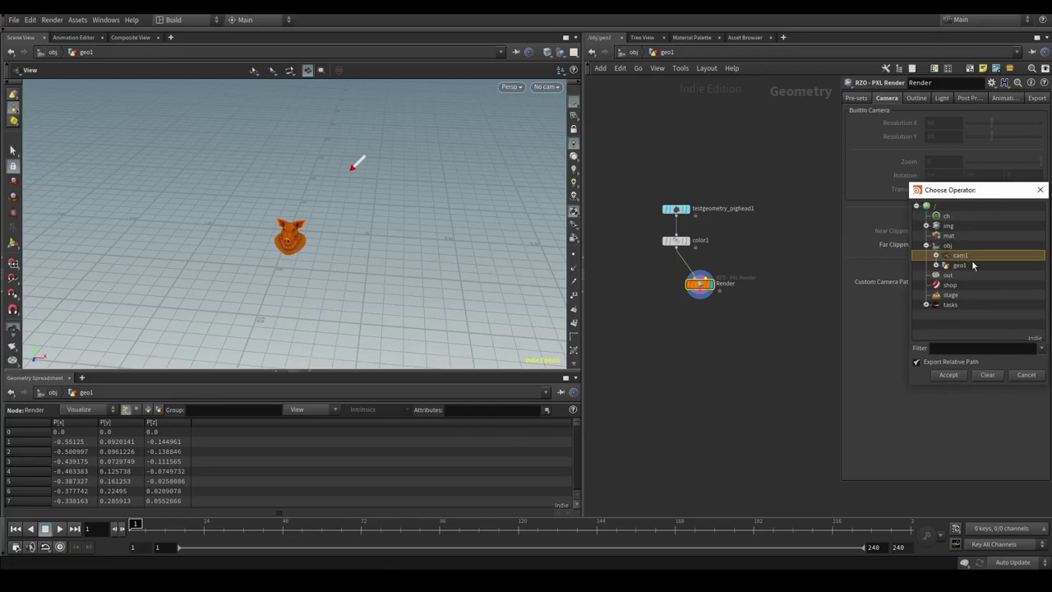
click(948, 375)
Step: Return to the object level and move cam1 about 4 units along Z, in front of the pig head
drag(400, 211, 379, 154)
middle_drag(201, 254, 373, 235)
scroll(371, 244, up, 8)
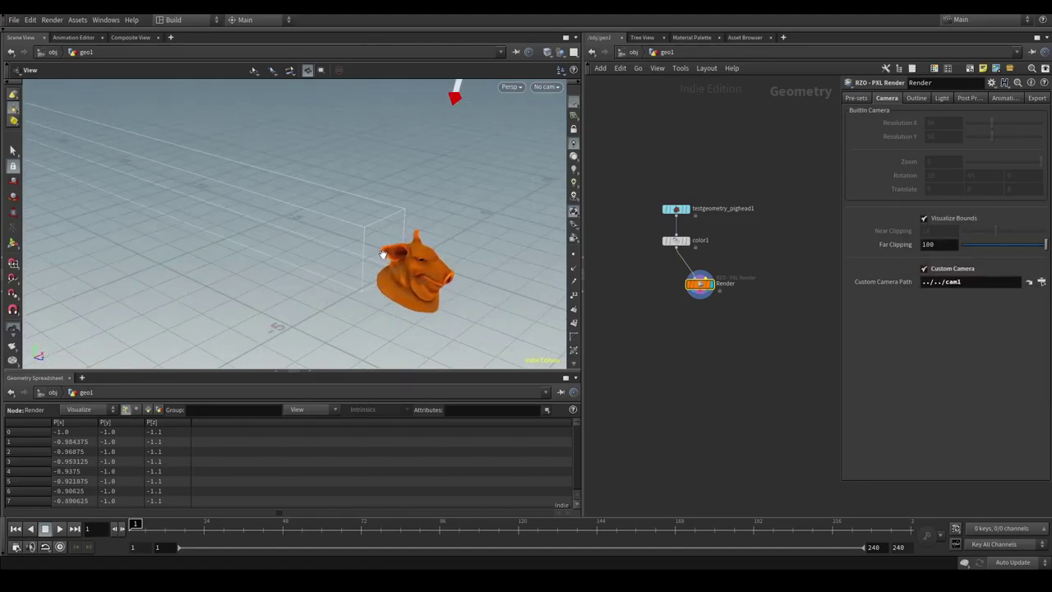
drag(383, 256, 407, 263)
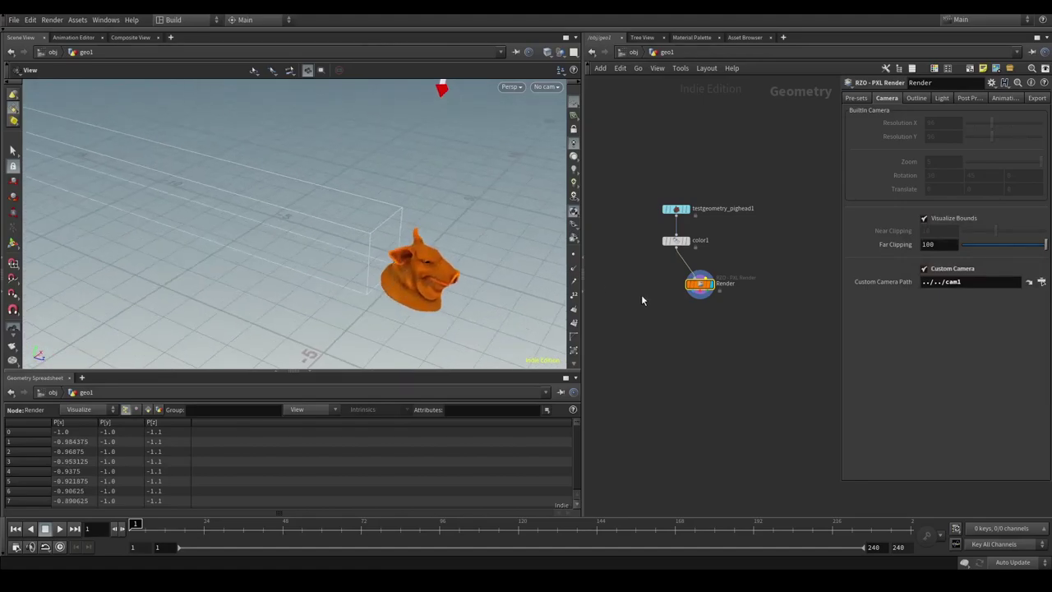
click(634, 53)
drag(693, 344, 625, 245)
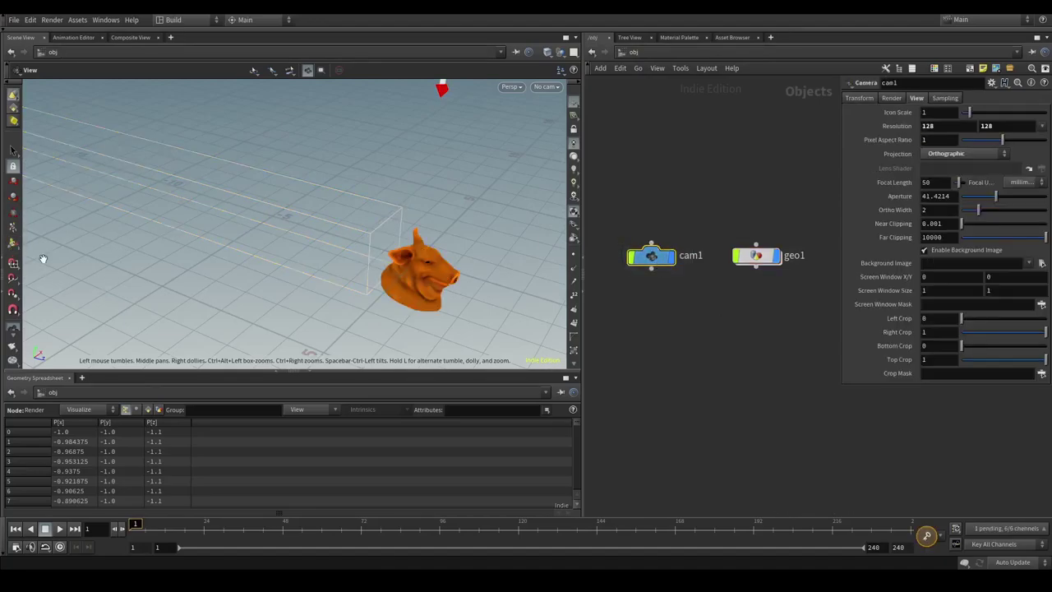
drag(364, 205, 341, 216)
click(13, 182)
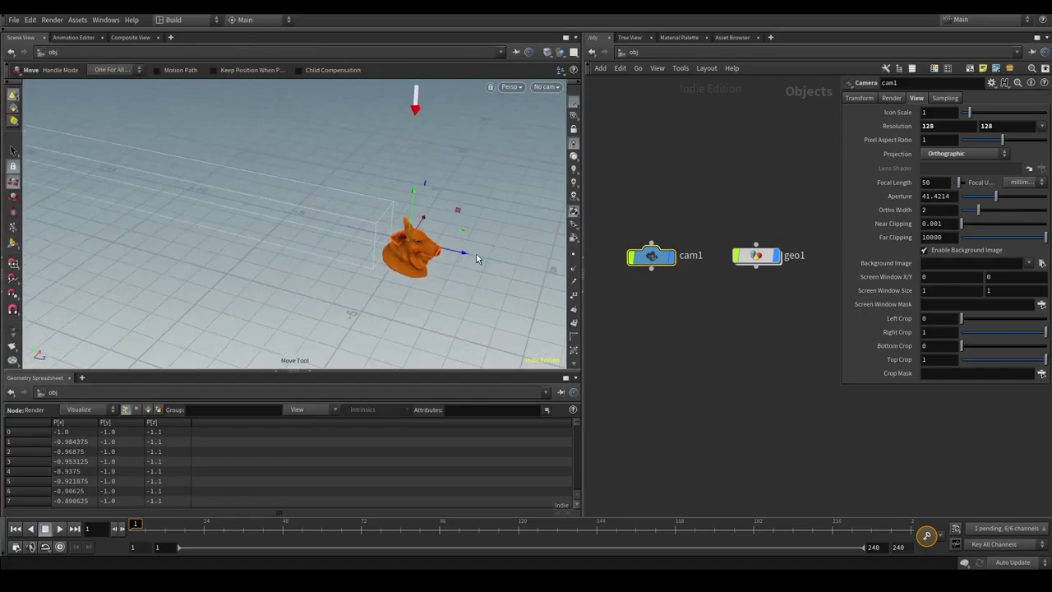
drag(464, 257, 493, 180)
key(Escape)
key(t)
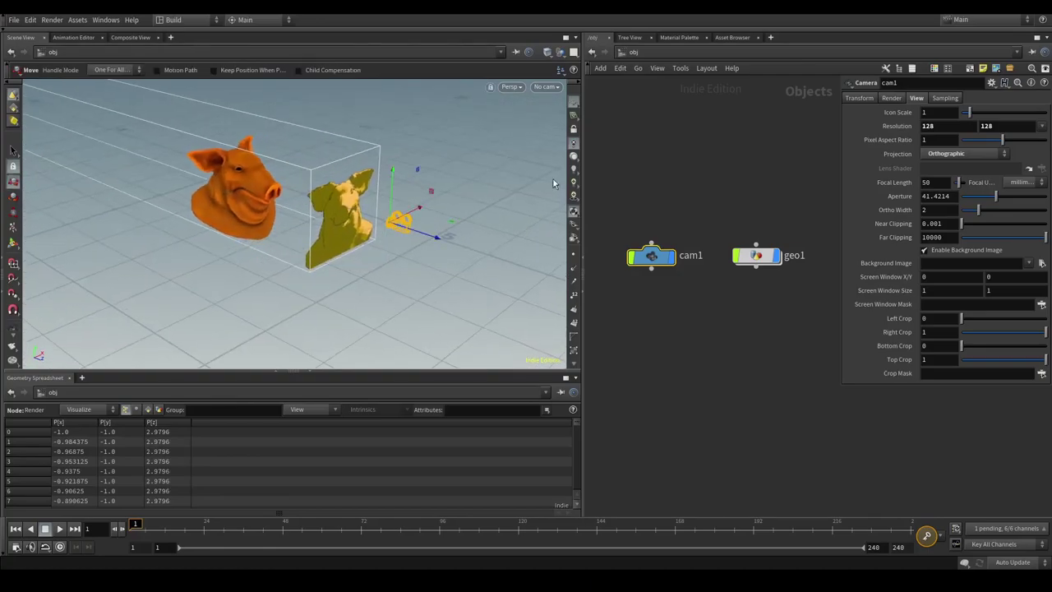
Step: Look through cam1 in the viewport and lock the camera to the view
click(545, 87)
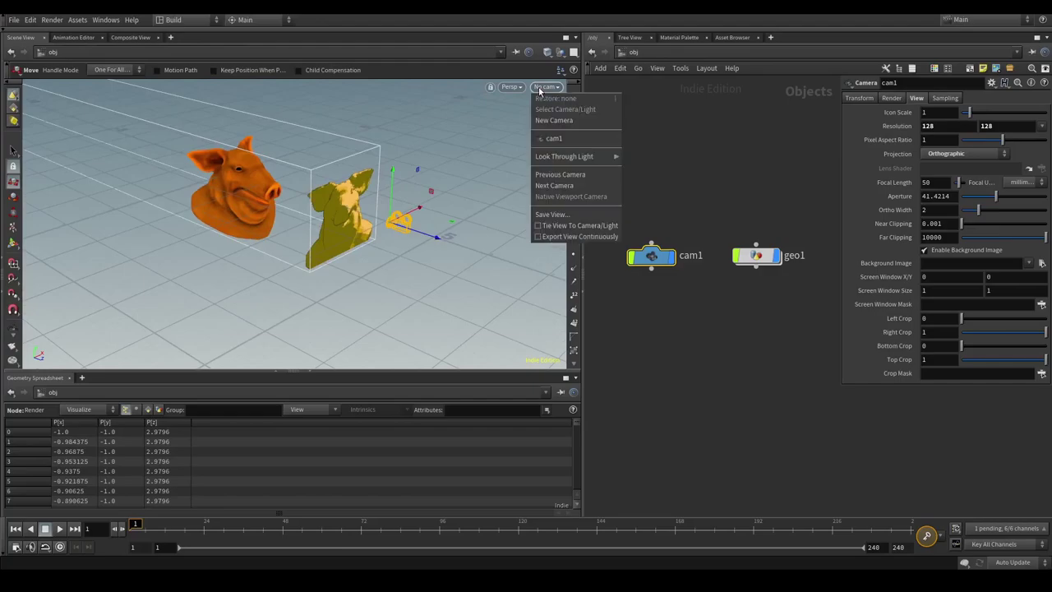
click(553, 138)
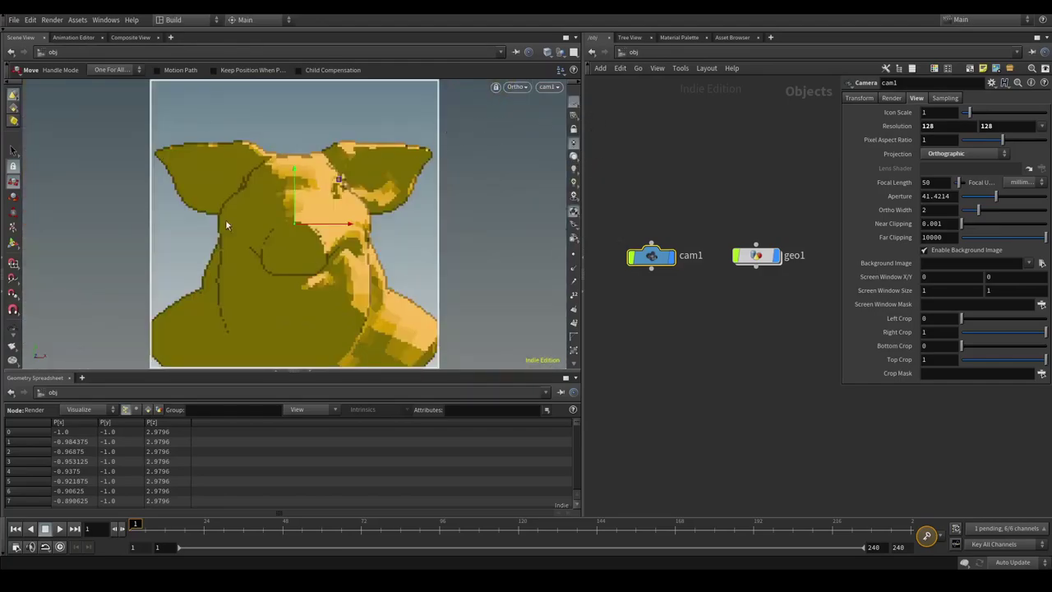
click(574, 132)
Step: Reposition and widen cam1 so the whole pig head is framed from a raised, angled viewpoint
alt+drag(278, 236, 285, 247)
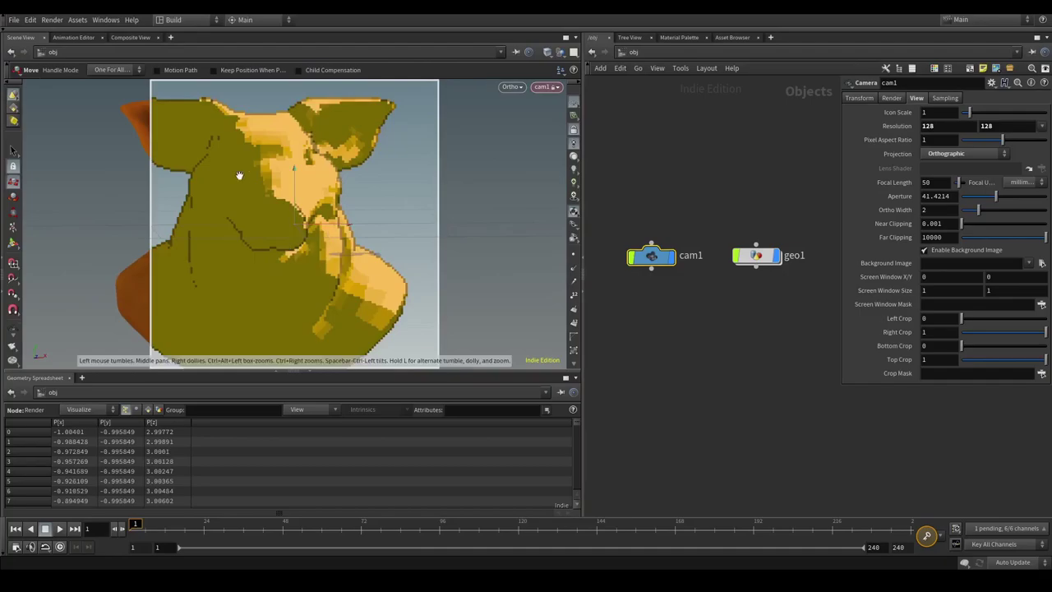
drag(232, 173, 245, 192)
scroll(246, 192, down, 3)
middle_drag(241, 190, 291, 197)
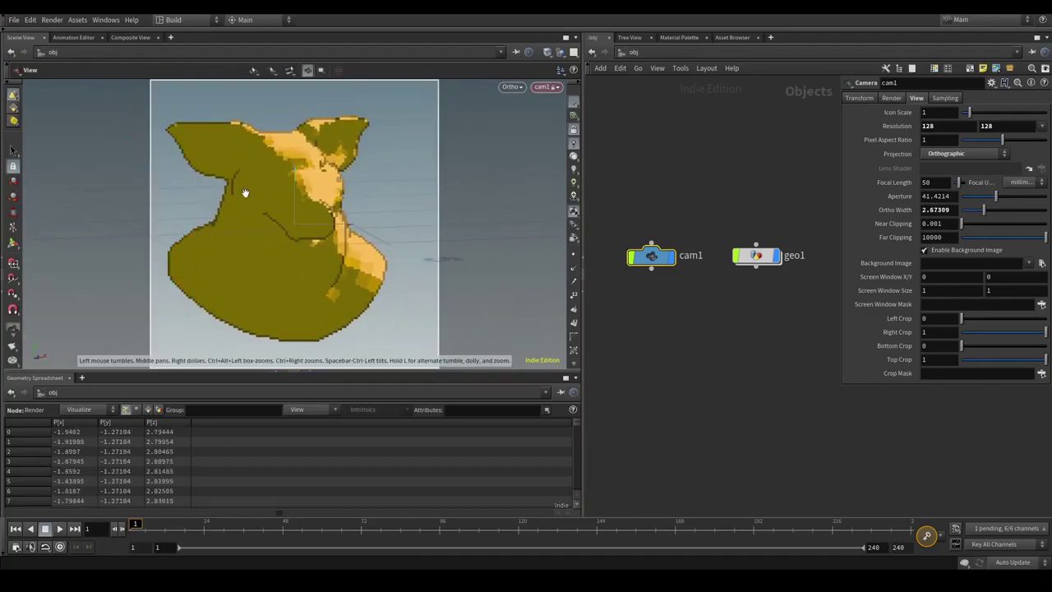
mouse_move(245, 193)
mouse_down()
mouse_move(235, 193)
mouse_move(242, 198)
mouse_up()
scroll(241, 198, down, 8)
middle_drag(254, 193, 216, 214)
drag(216, 214, 312, 203)
click(333, 193)
key(Escape)
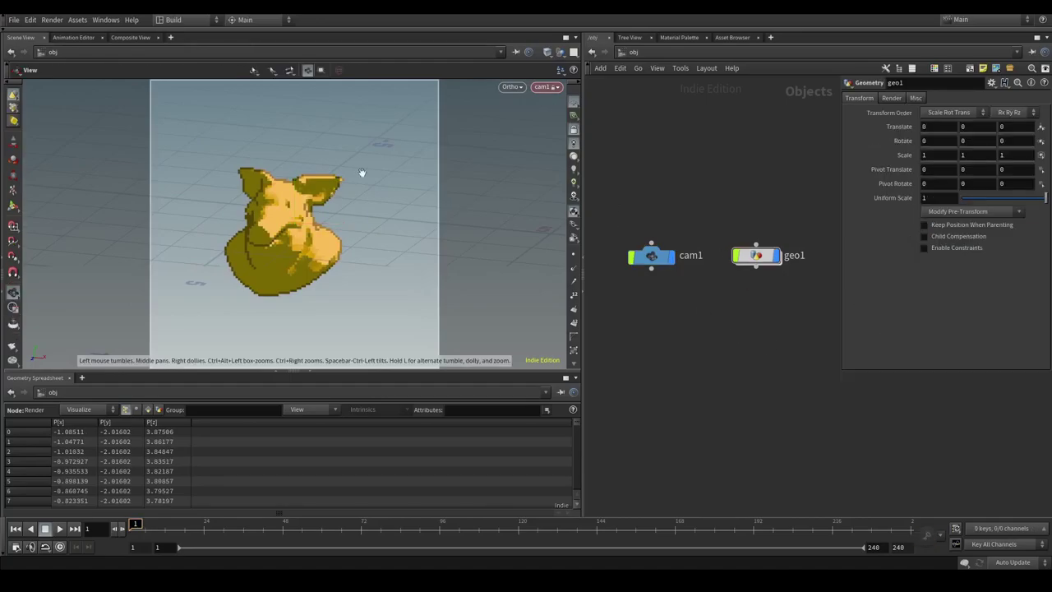
Step: Unlock cam1 from the view, leave the camera and restore the perspective viewport framed on the selected object
click(574, 129)
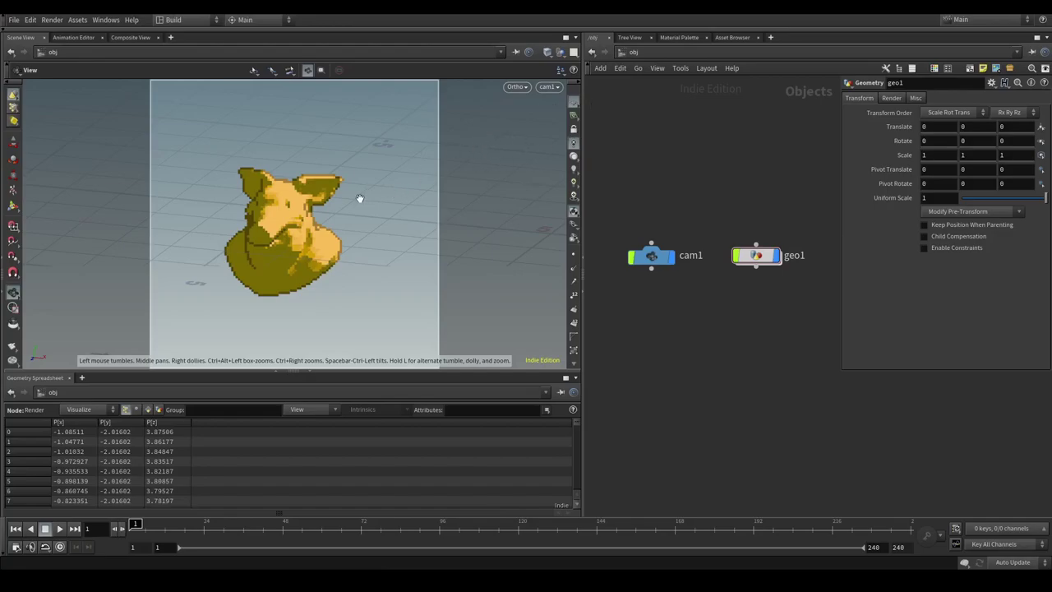
drag(359, 200, 374, 202)
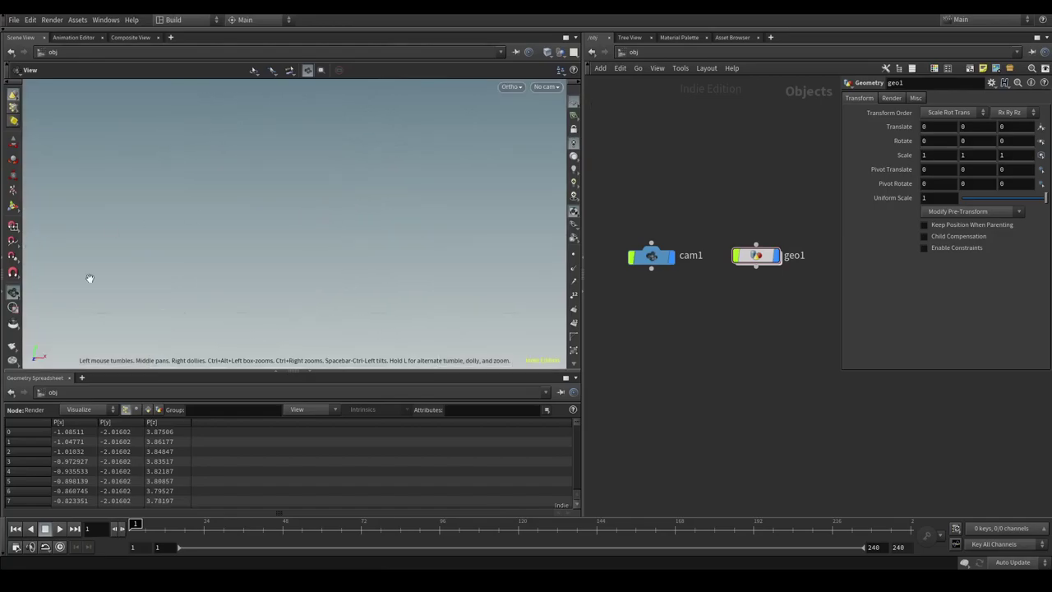
click(511, 86)
mouse_move(519, 110)
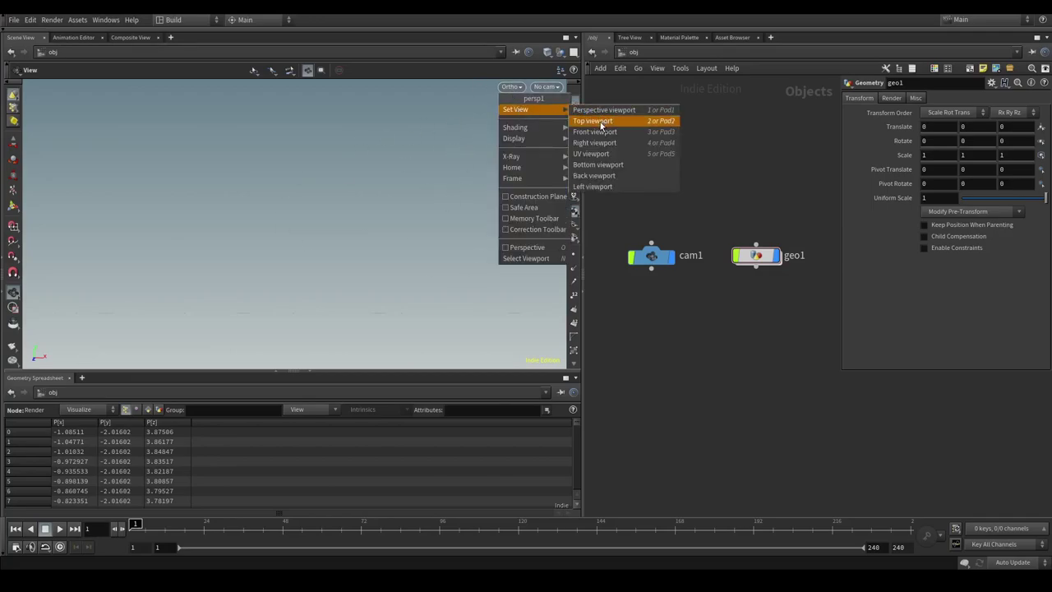
click(601, 121)
click(513, 86)
mouse_move(526, 109)
click(607, 110)
key(f)
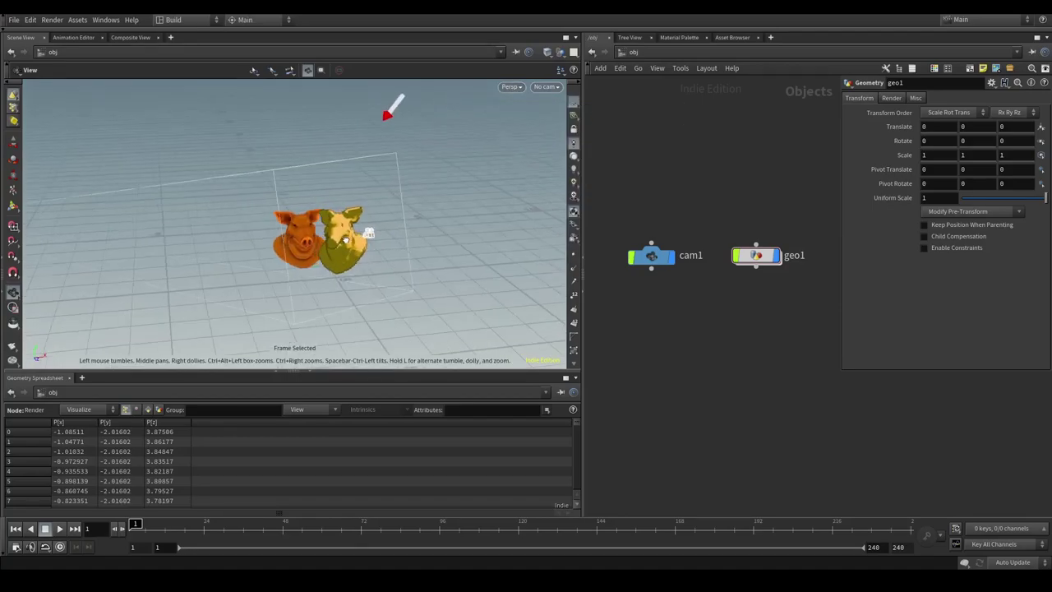
Step: Enter geo1 and add a Grid node beside the pig head node
double_click(756, 261)
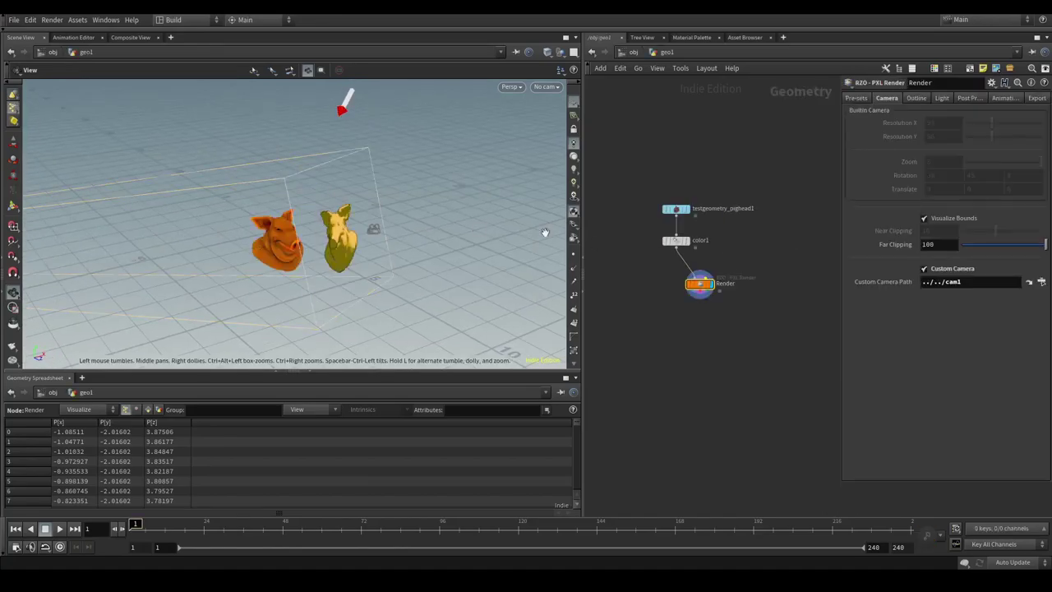
drag(365, 211, 271, 219)
right_drag(296, 220, 429, 225)
key(h)
key(Tab)
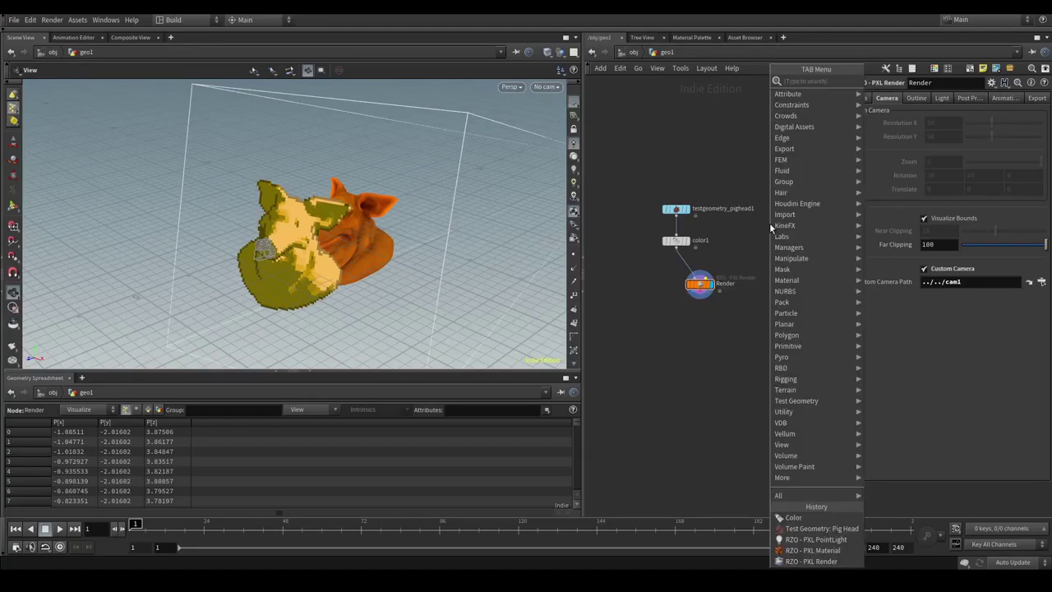
text(nul)
key(Return)
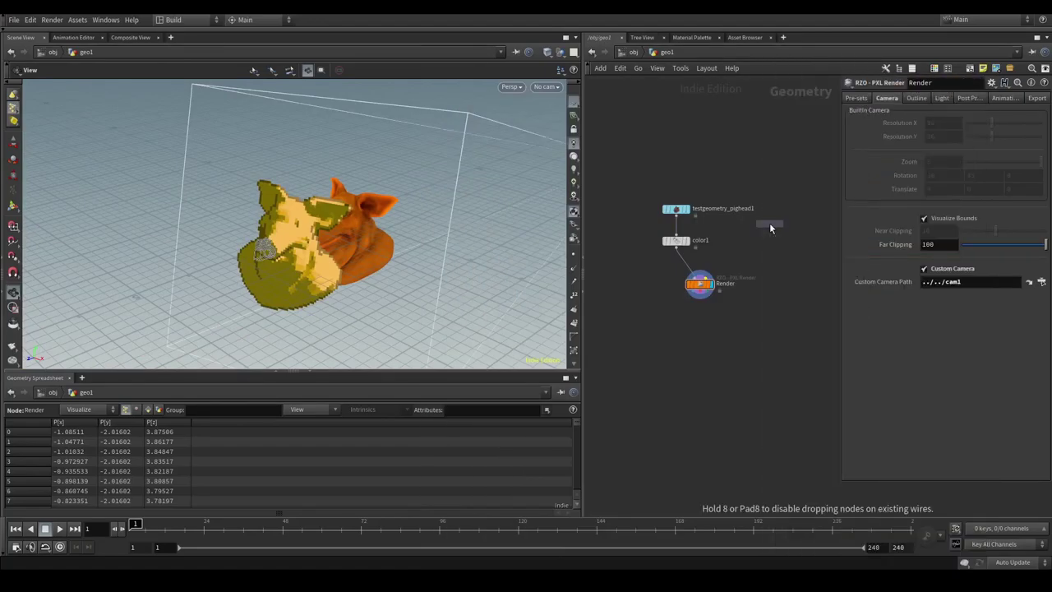
click(770, 211)
Step: Add a Merge node above the Render node and connect color1 and grid1 to it
drag(700, 287, 704, 309)
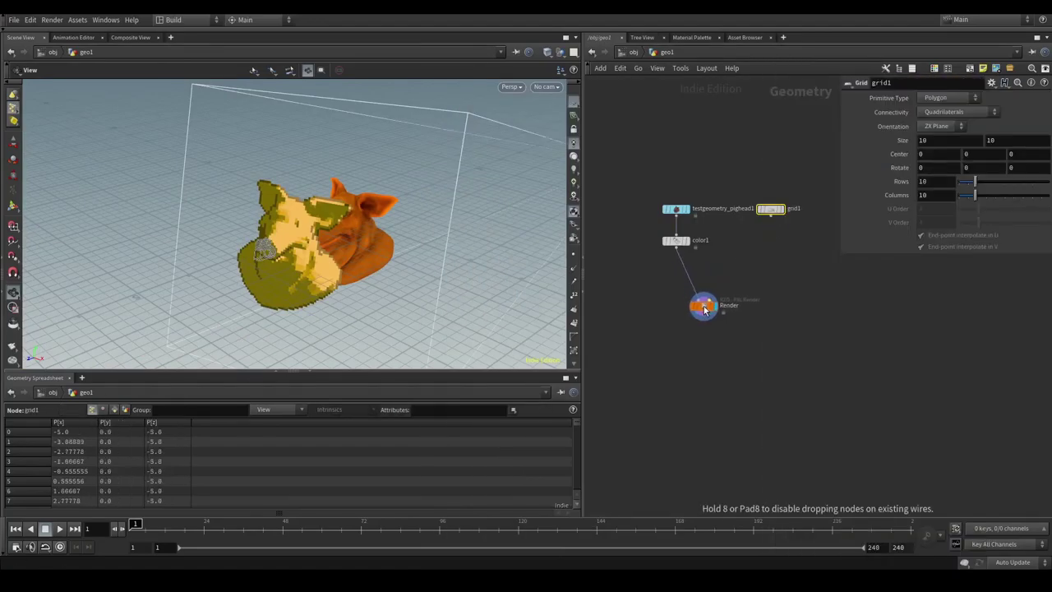
key(Tab)
text(mer)
key(Return)
click(714, 271)
drag(676, 247, 713, 265)
drag(771, 217, 711, 267)
Step: Feed the Merge node into the Render node and set the grid's center Y to -1.4
scroll(690, 304, up, 2)
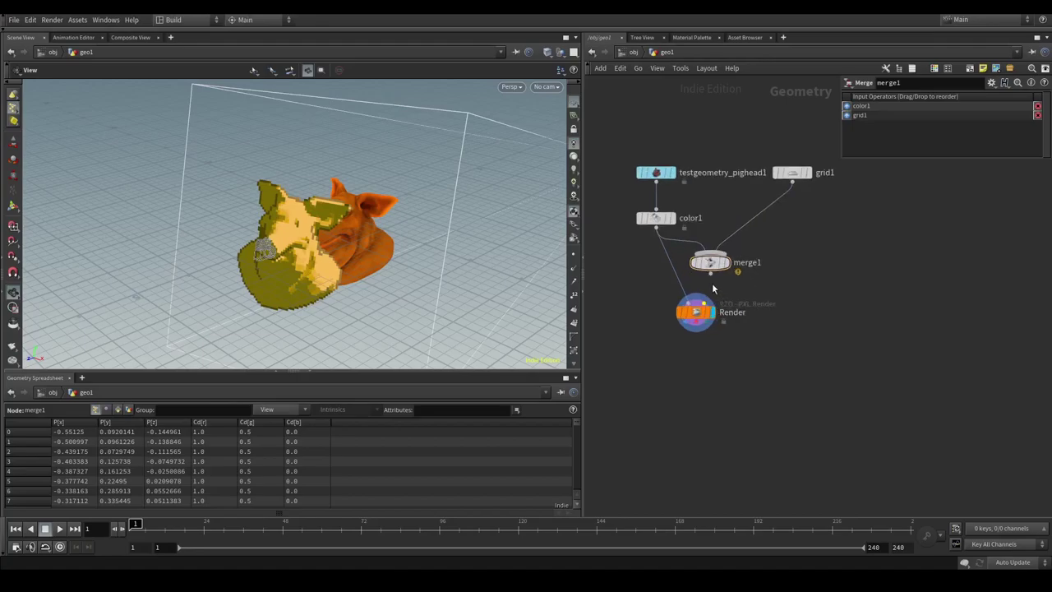
drag(501, 272, 327, 210)
drag(838, 213, 801, 172)
middle_drag(966, 154, 900, 162)
drag(352, 235, 518, 176)
Step: Duplicate the color1 node and insert the copy between grid1 and the Merge node
key(Tab)
alt+drag(819, 231, 769, 217)
key(y)
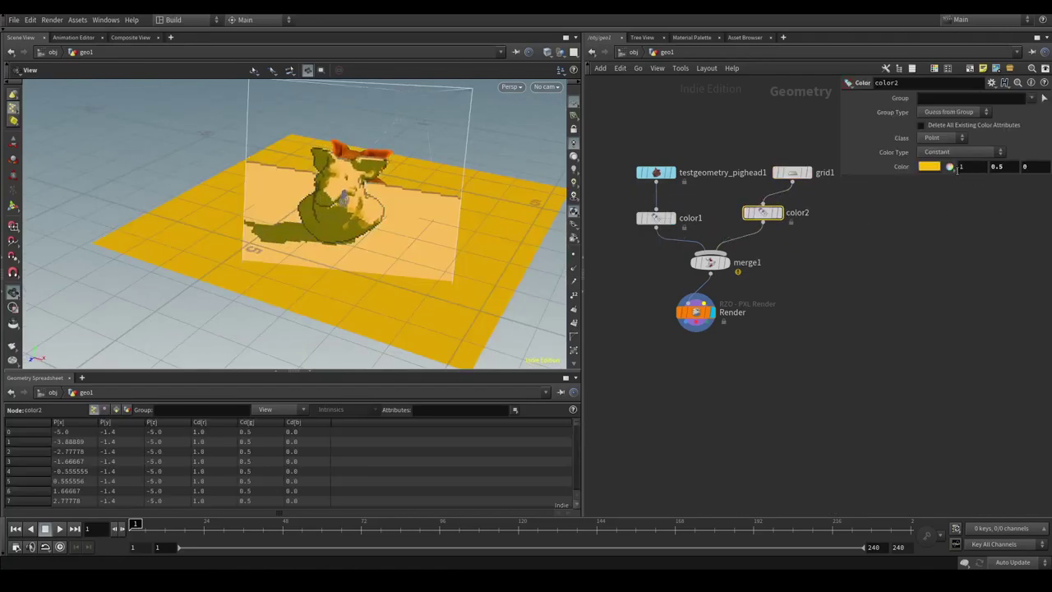
Step: Set the grid's Color node to the bright red swatch, RGB 1, 0, 0
click(949, 168)
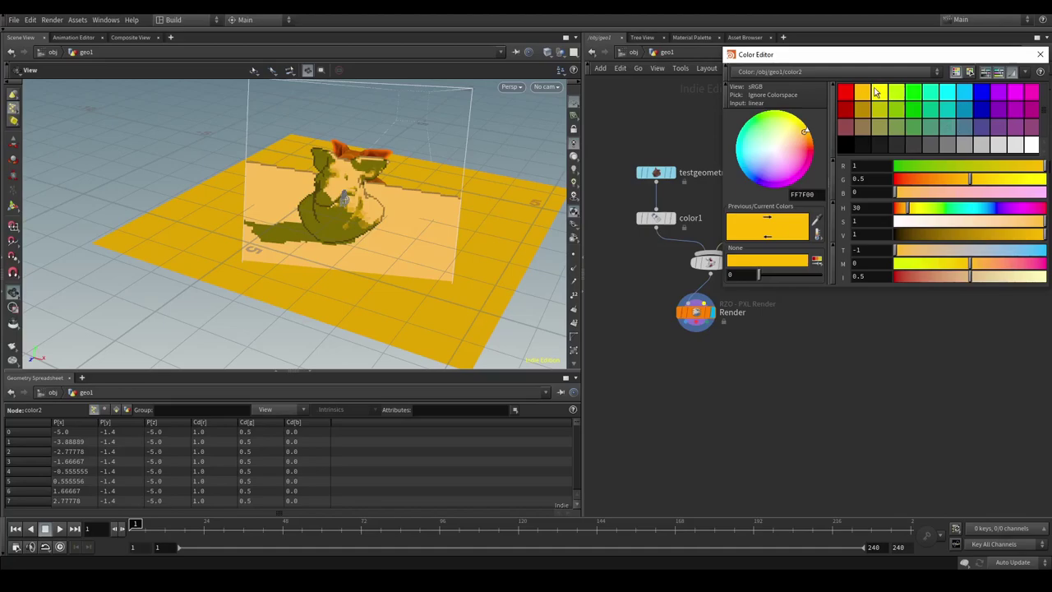
click(846, 92)
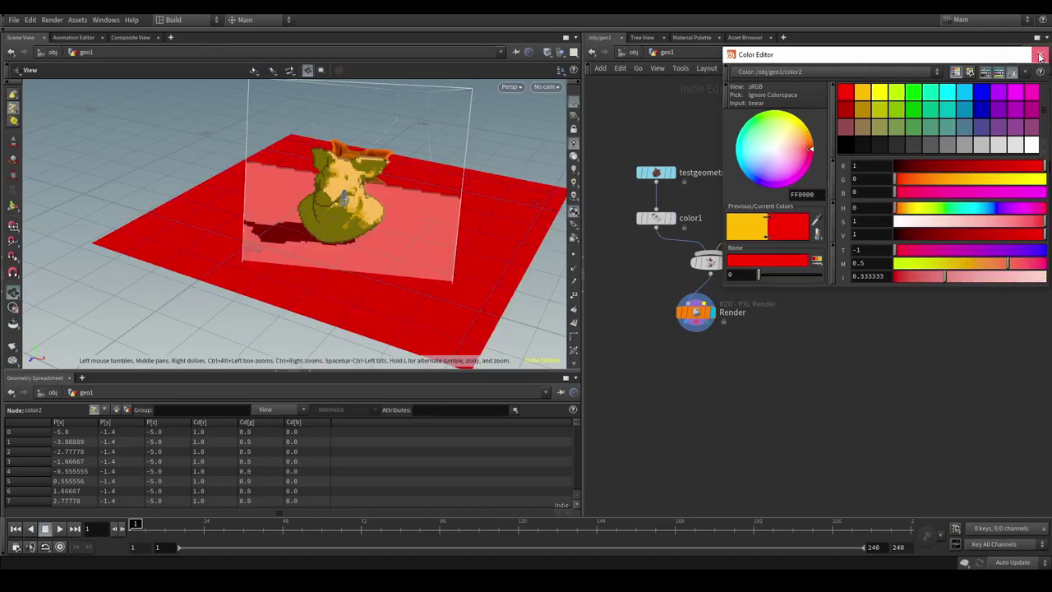
click(1039, 54)
drag(397, 176, 601, 232)
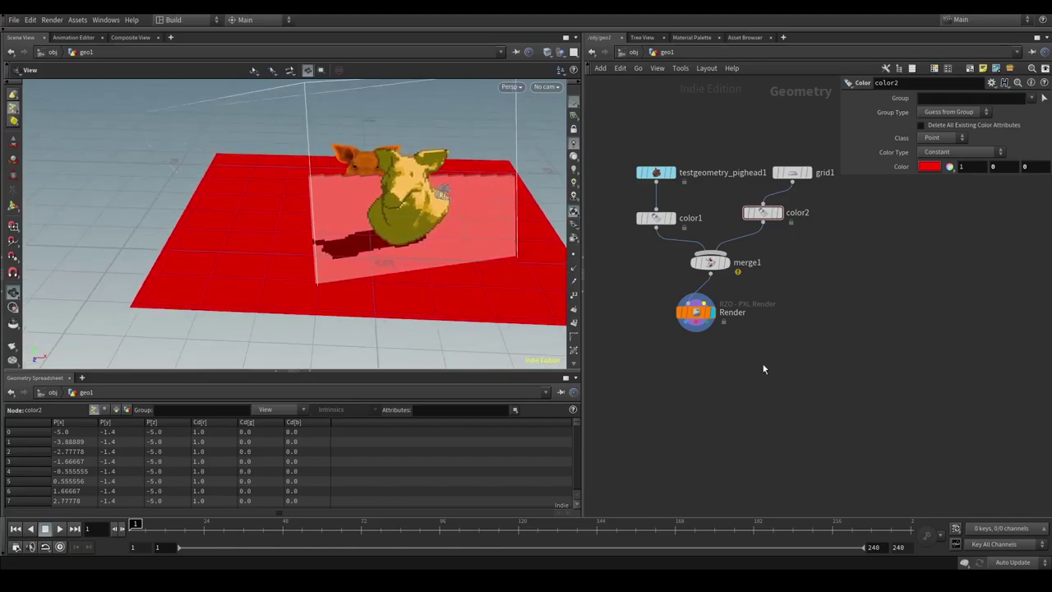
Step: Set the Render node's Directional Rotation to -0.2 in its directional light settings
drag(761, 363, 676, 306)
click(942, 99)
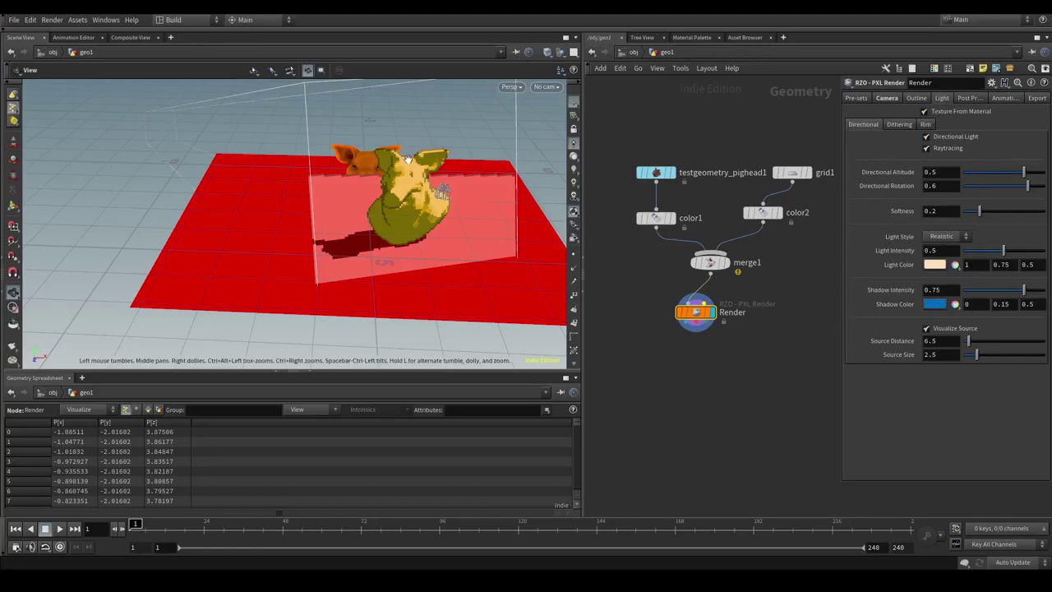
drag(407, 160, 423, 199)
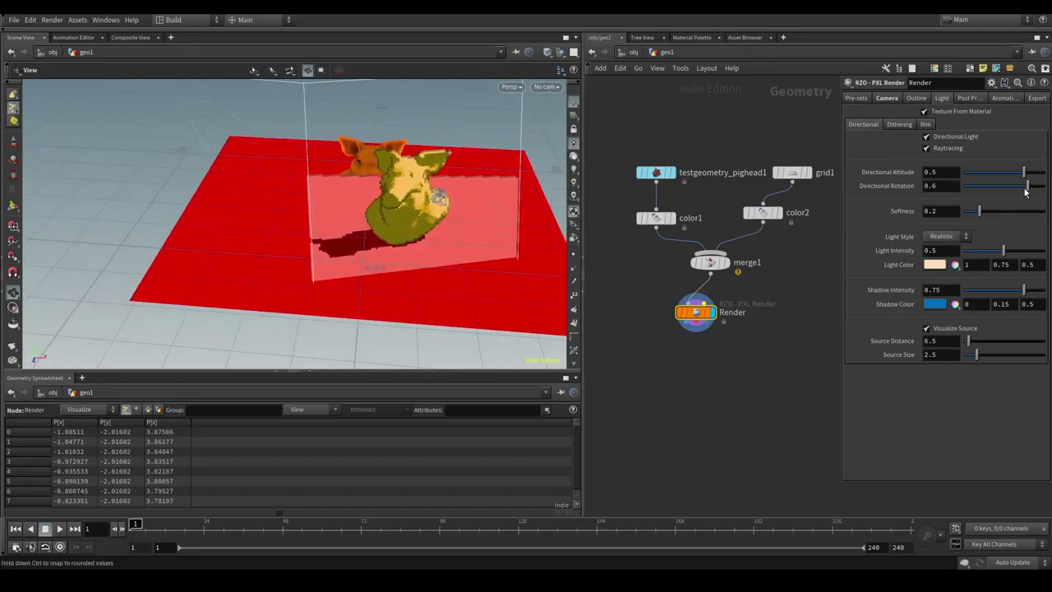
drag(1027, 188, 994, 188)
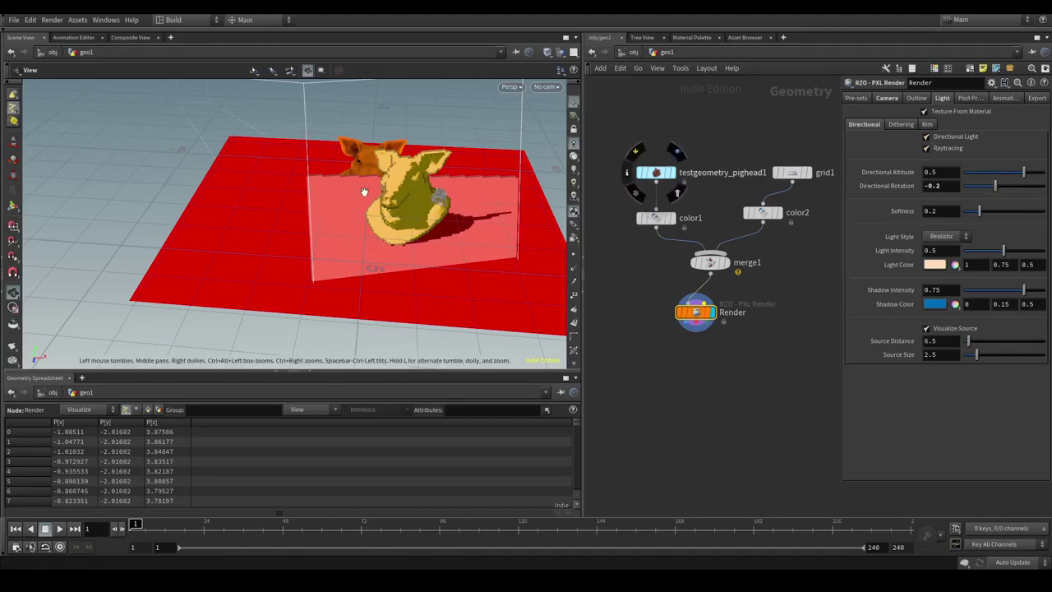
mouse_move(364, 192)
mouse_down()
mouse_move(316, 191)
mouse_move(345, 187)
mouse_up()
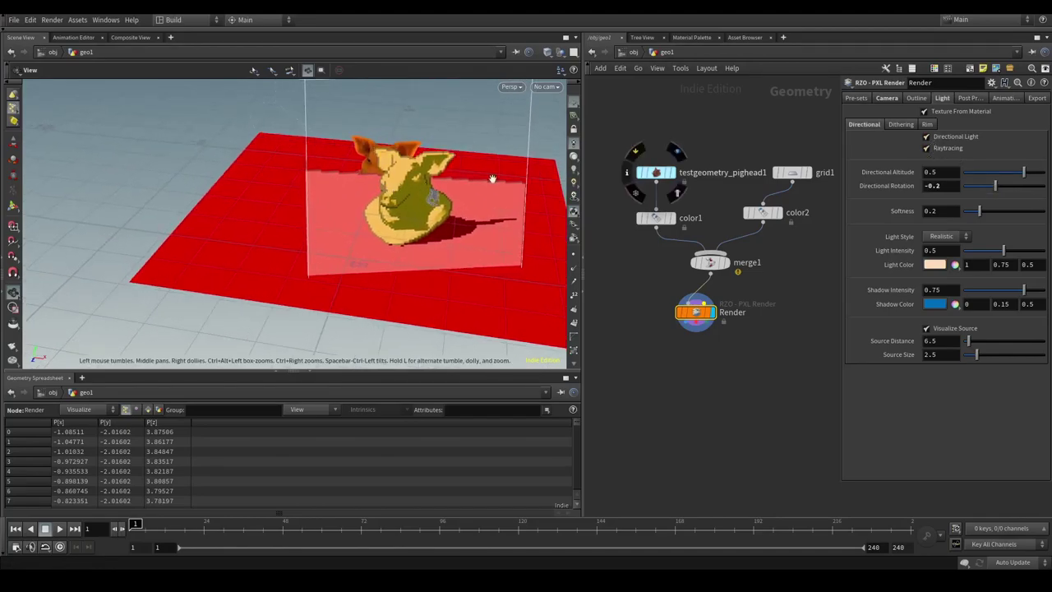
Step: Toggle the directional light's Raytracing off and back on to compare the shadows
click(927, 149)
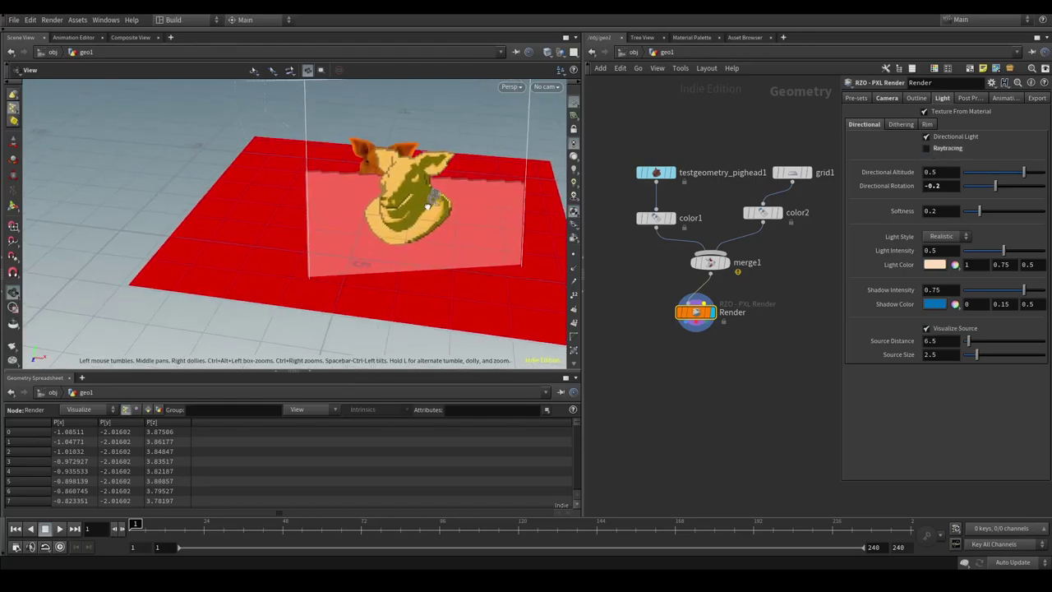
alt+drag(427, 207, 404, 203)
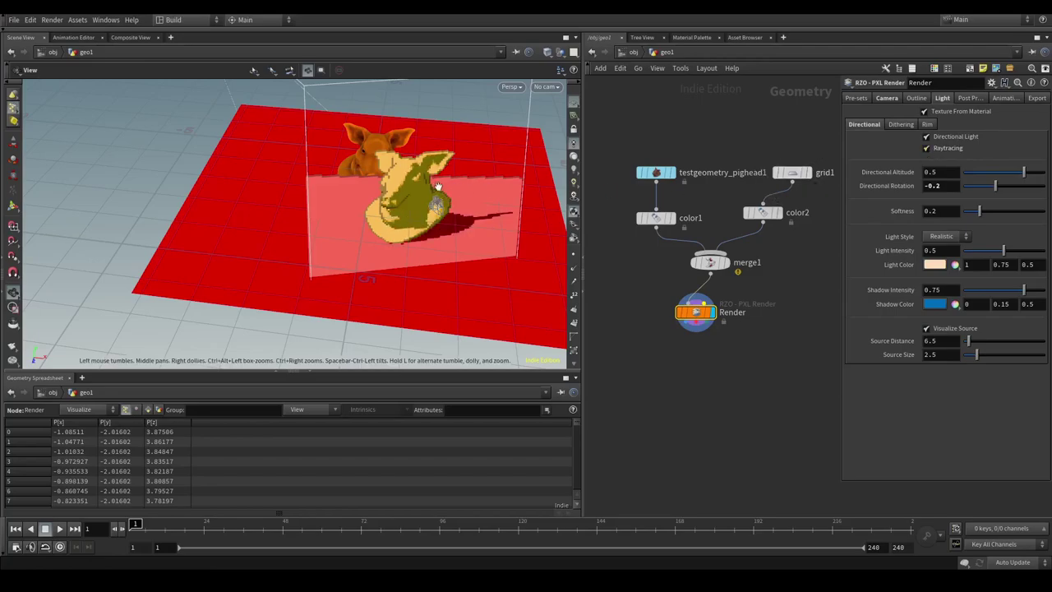
drag(485, 209, 452, 206)
Step: Set the directional Light Color to a bright green with hue 104 and saturation 1
click(936, 267)
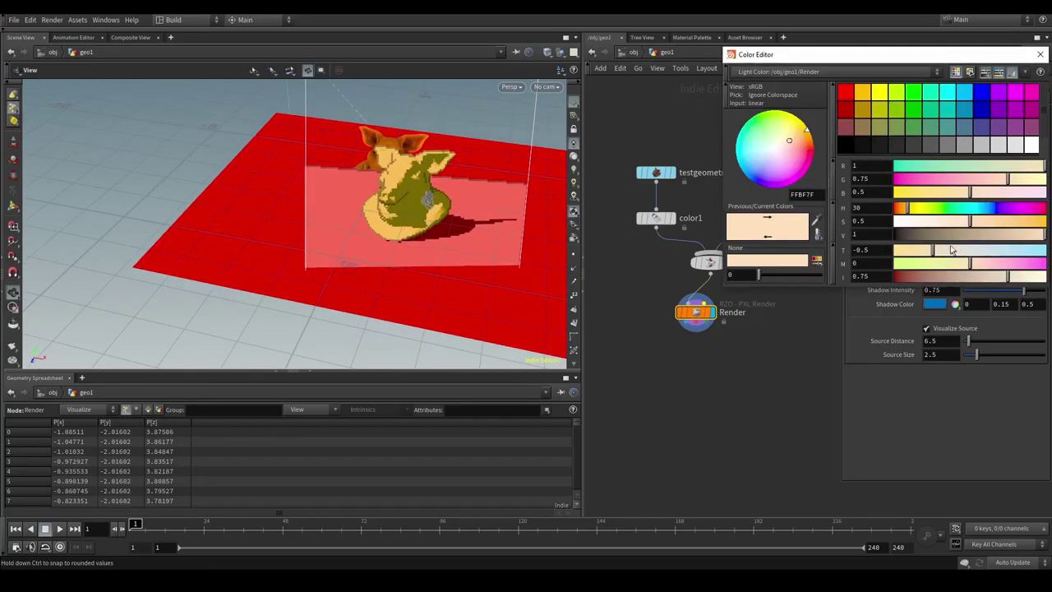
drag(907, 207, 939, 213)
drag(1003, 221, 1043, 222)
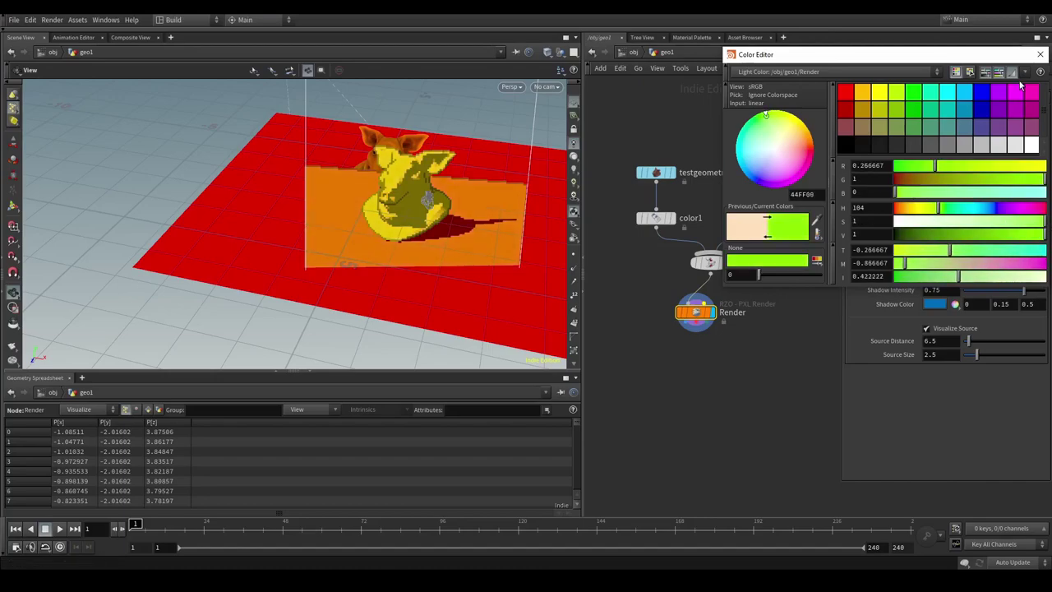
click(1039, 54)
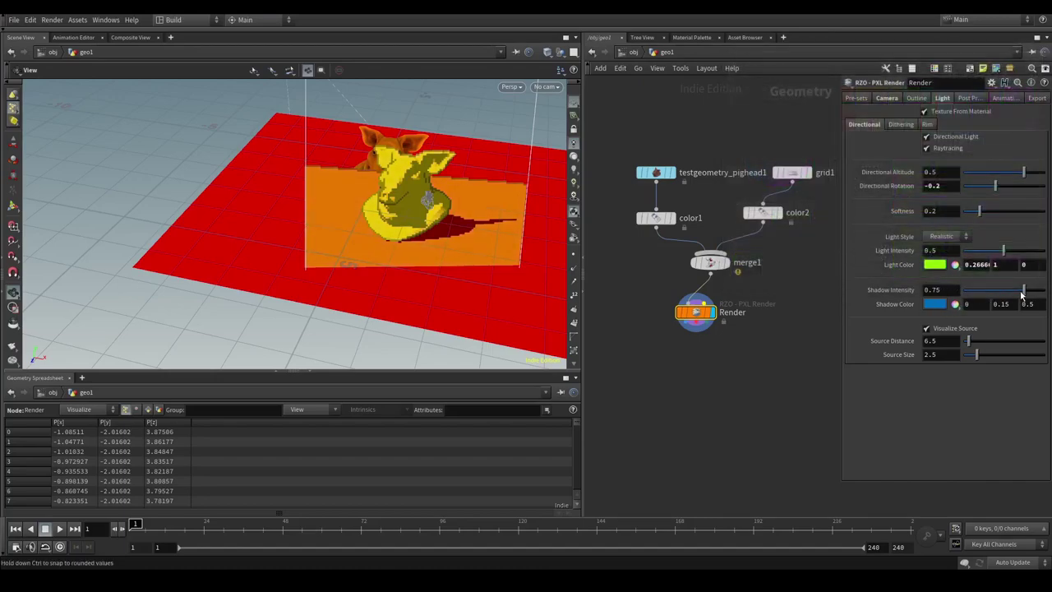
Step: Raise the directional light's Shadow Intensity to 1, keeping Light Intensity at 0.5
drag(1023, 289, 1049, 287)
mouse_move(1003, 250)
mouse_down()
mouse_move(1050, 257)
mouse_move(1002, 253)
mouse_up()
drag(418, 175, 435, 215)
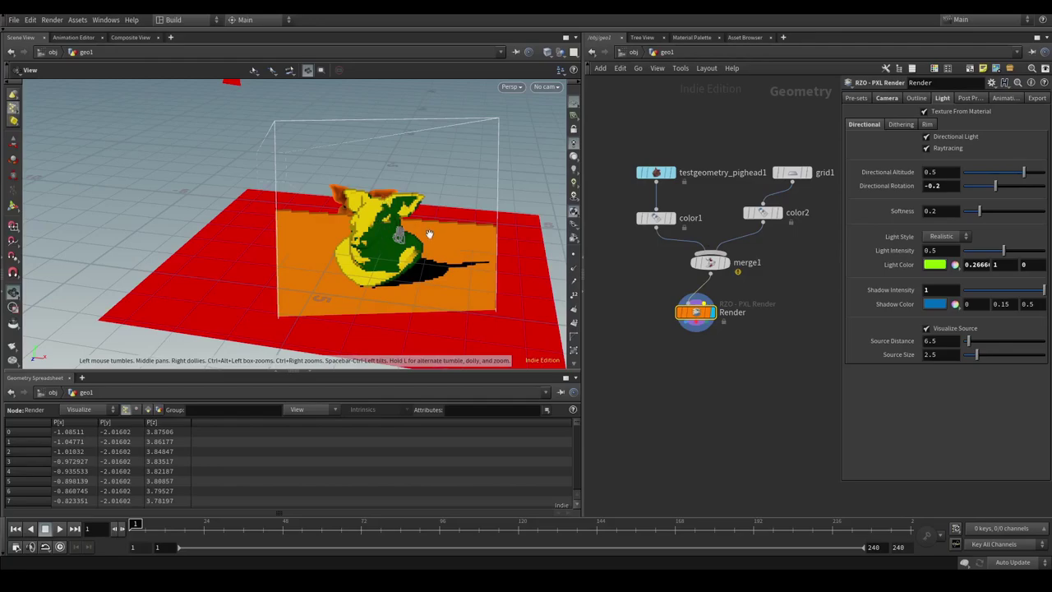
Step: Switch the Light Style to Stylized and raise the Light Intensity to 1
click(941, 236)
click(940, 249)
drag(361, 235, 375, 230)
scroll(375, 230, up, 1)
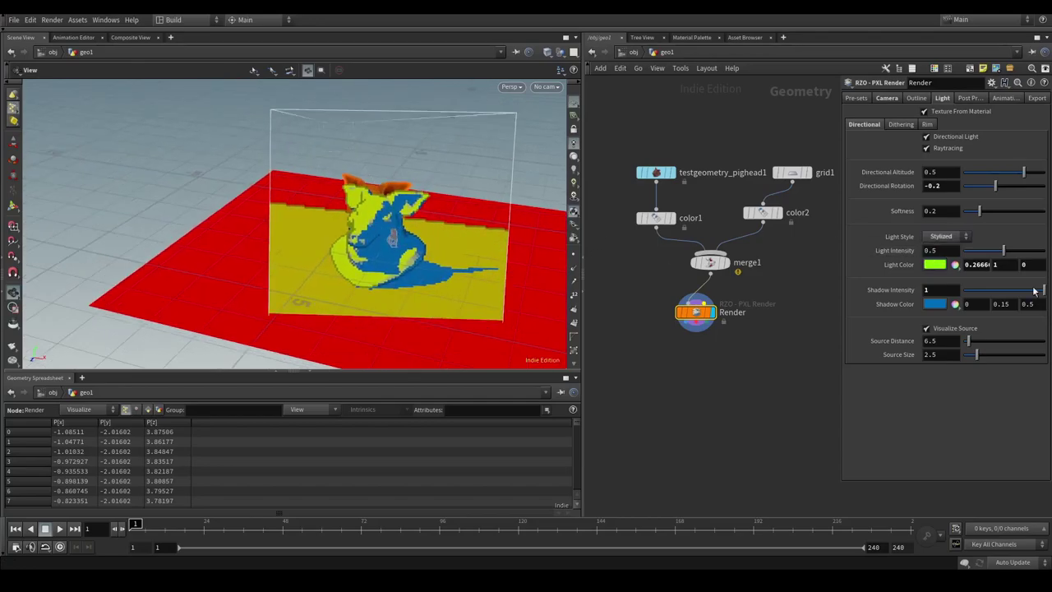
drag(1025, 253, 1043, 251)
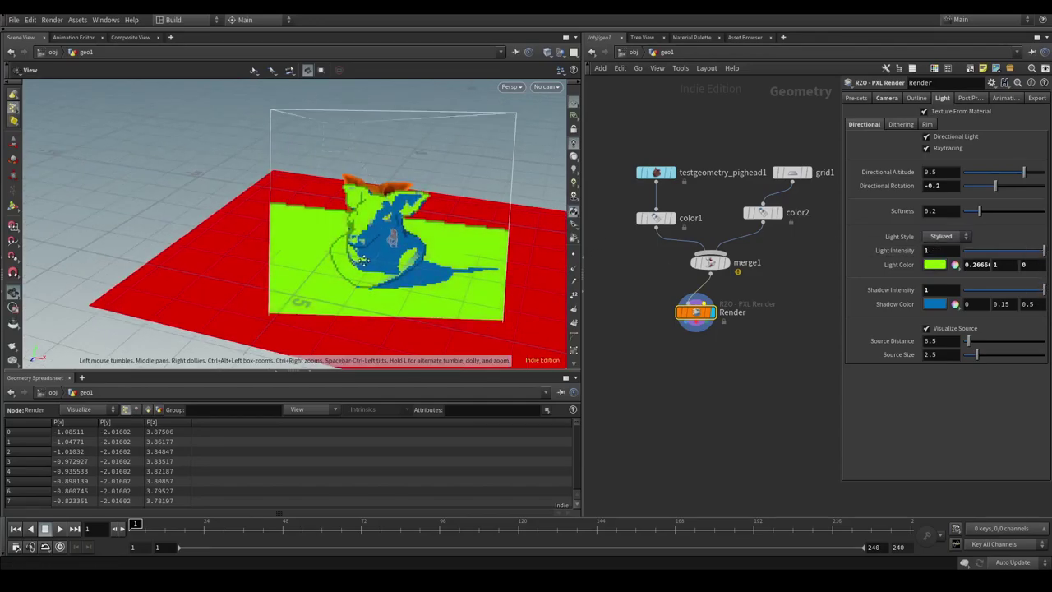
drag(386, 234, 444, 207)
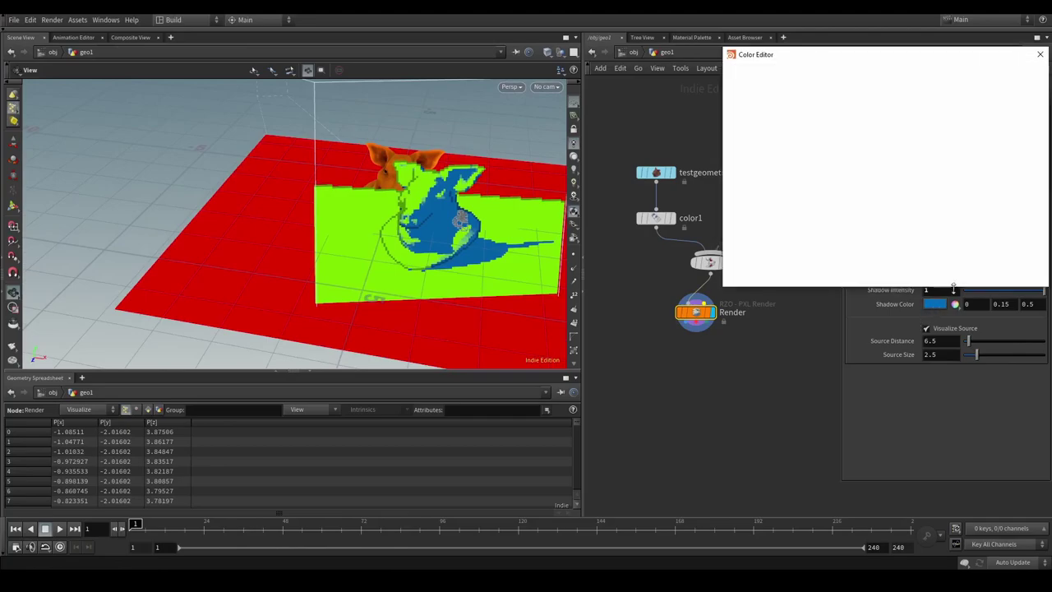
Step: Set the Shadow Color to the orange swatch, RGB 1, 0.5, 0
click(934, 304)
click(869, 97)
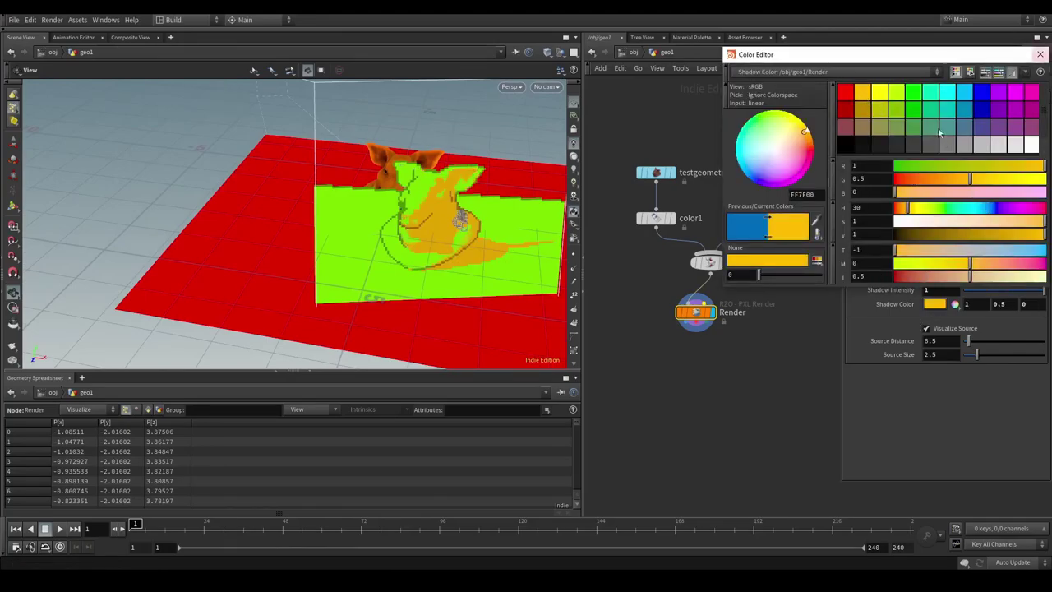
click(1039, 58)
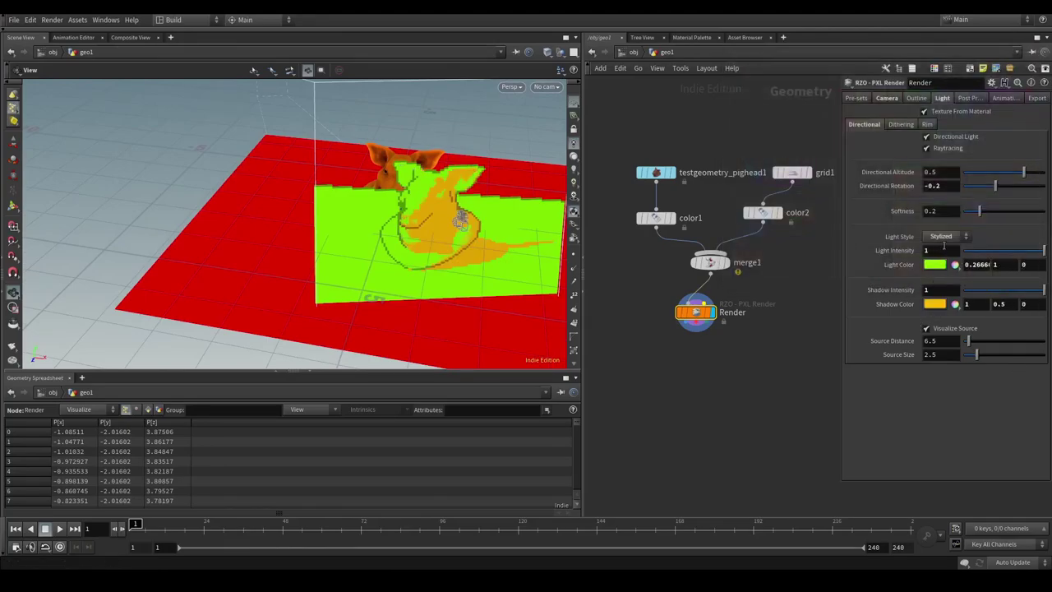
Step: Try lower Shadow Intensity and Light Intensity values, and return both to 1
drag(1039, 292, 972, 292)
drag(1043, 250, 975, 249)
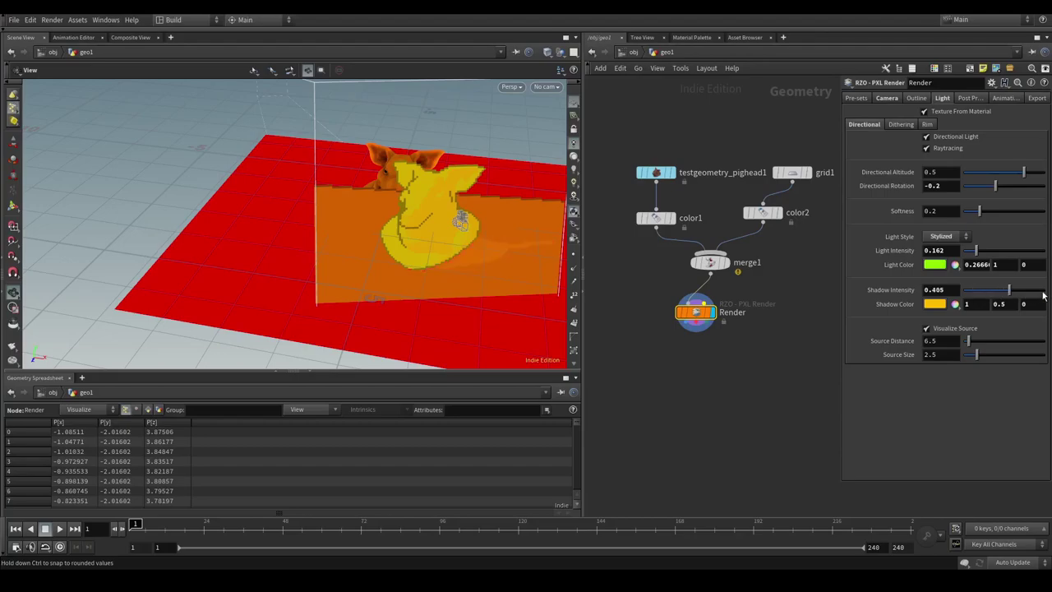
drag(971, 291, 1044, 251)
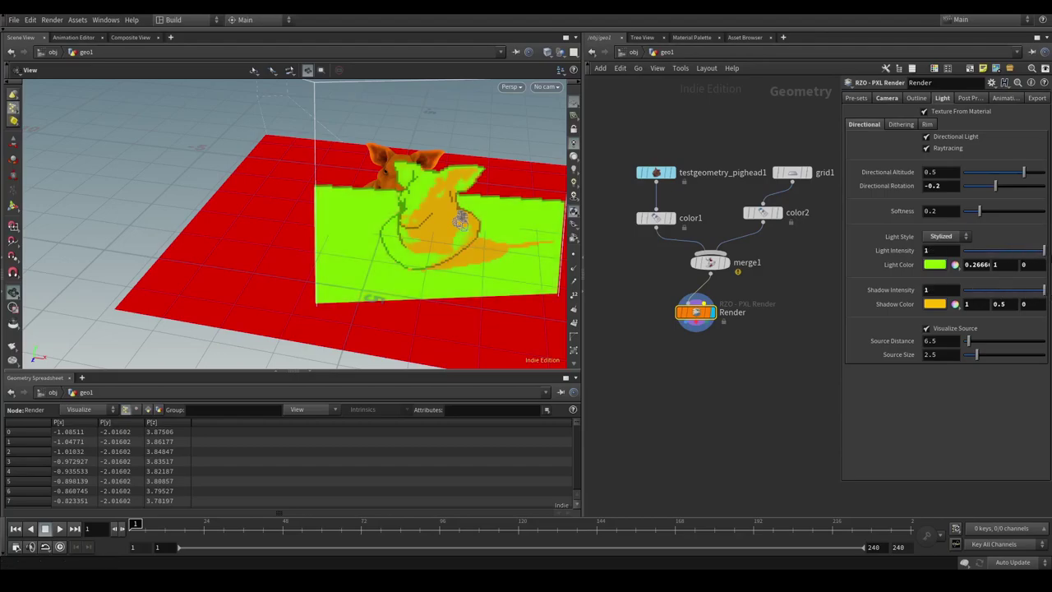
Step: Turn off Contour in the Render node's outline settings and inspect the pig head from several angles
click(917, 98)
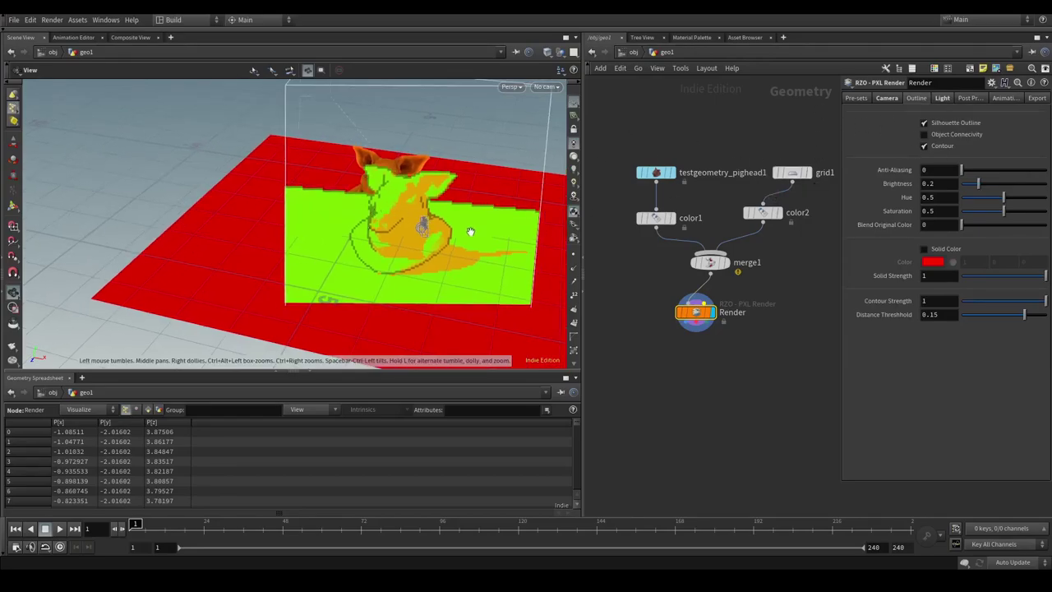
drag(383, 190, 413, 181)
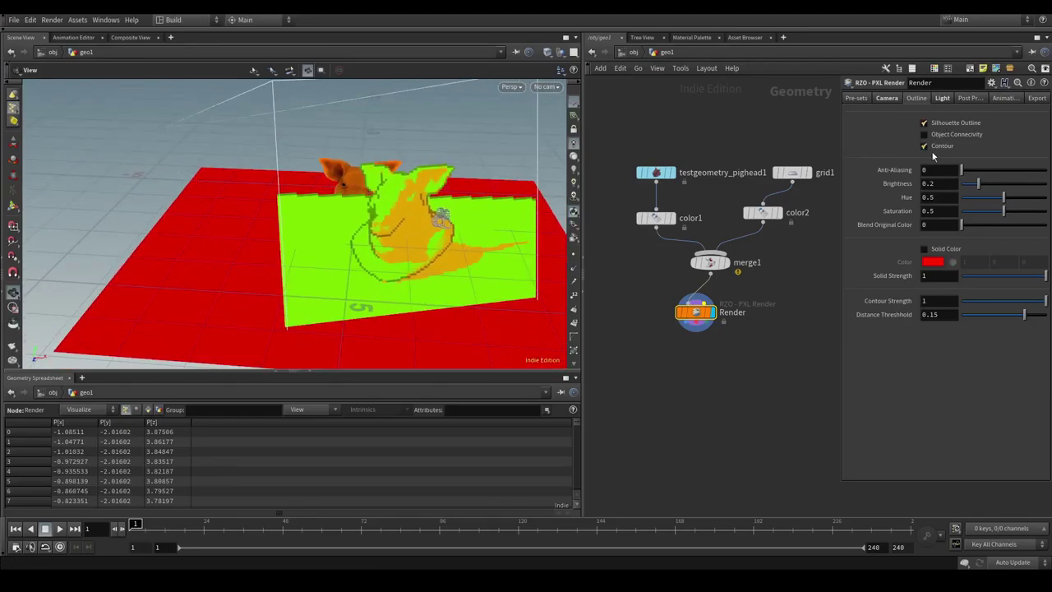
click(925, 146)
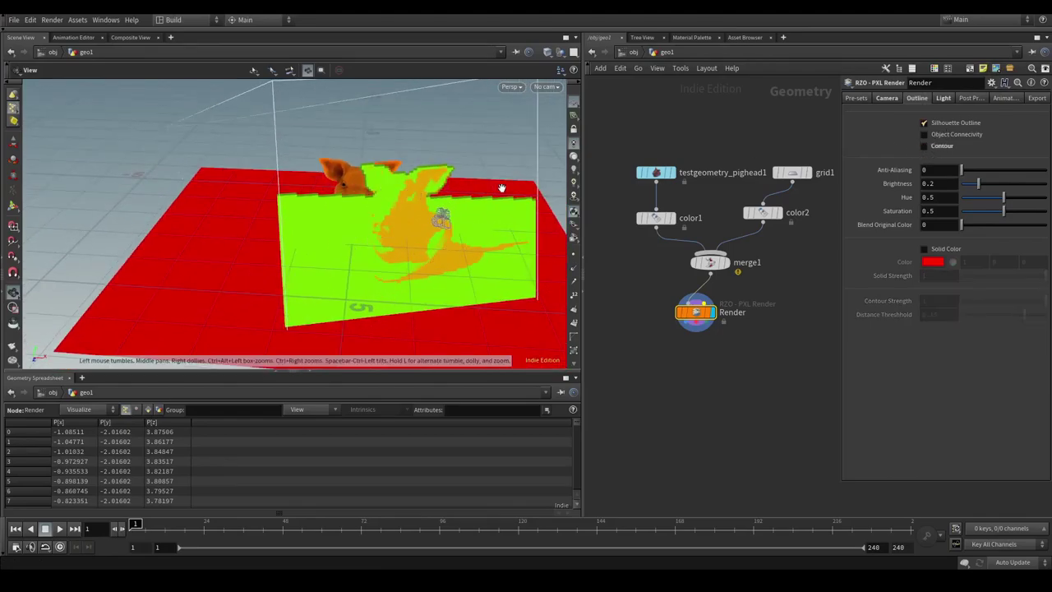
drag(433, 172, 314, 181)
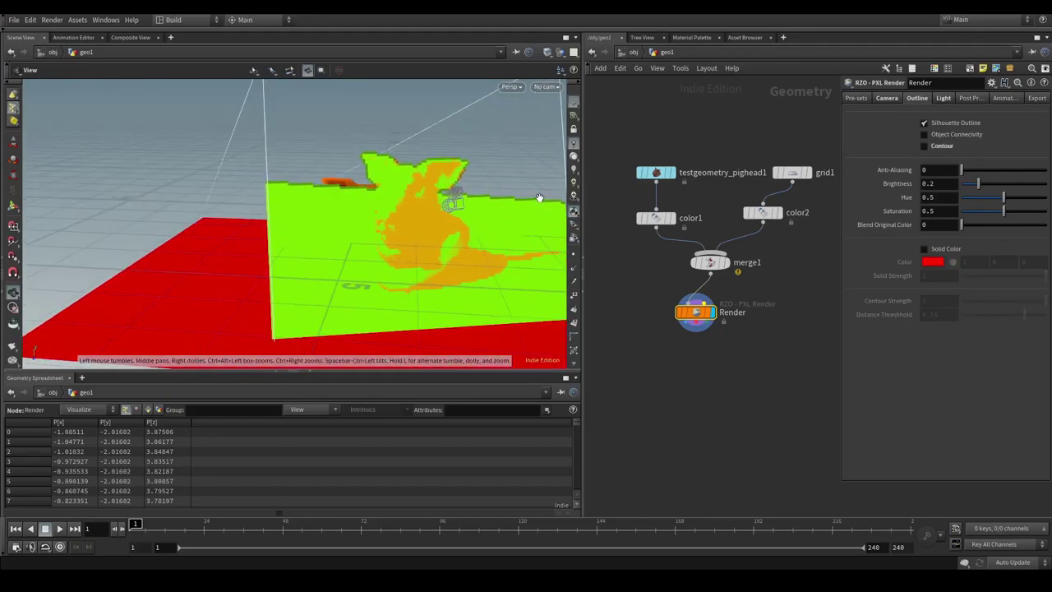
right_drag(539, 197, 460, 197)
scroll(356, 162, down, 6)
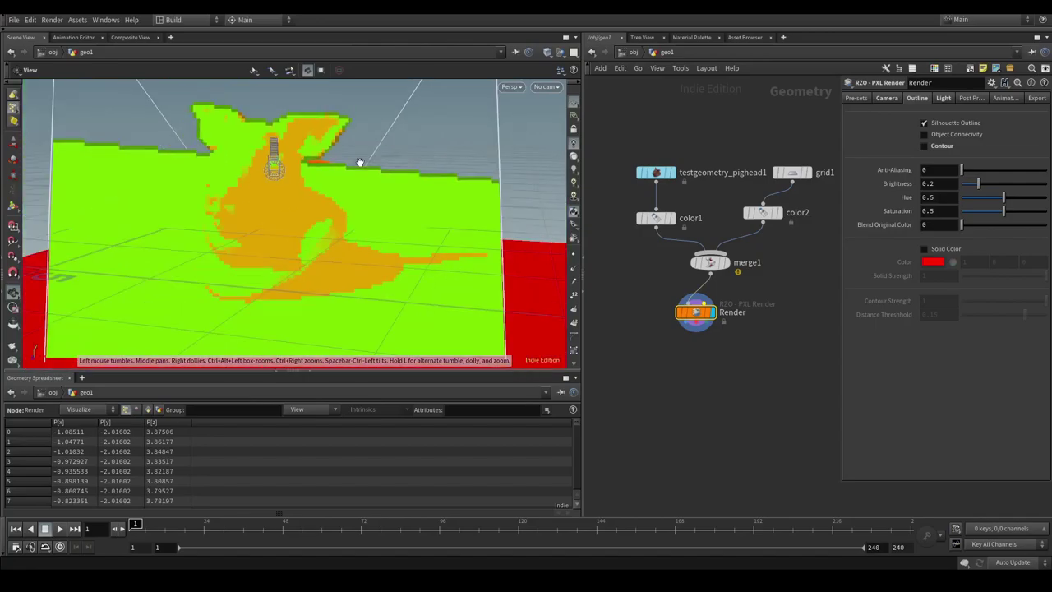
drag(350, 157, 361, 164)
middle_drag(362, 164, 390, 177)
drag(390, 177, 369, 177)
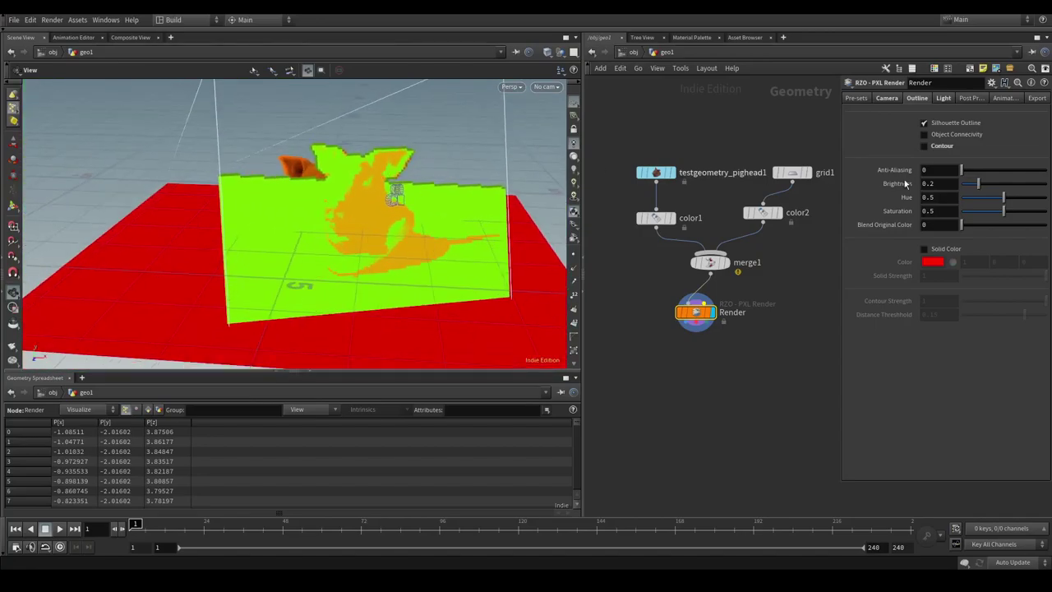
Step: Turn the Contour outline back on and check the pig head's contour lines from another angle
click(925, 147)
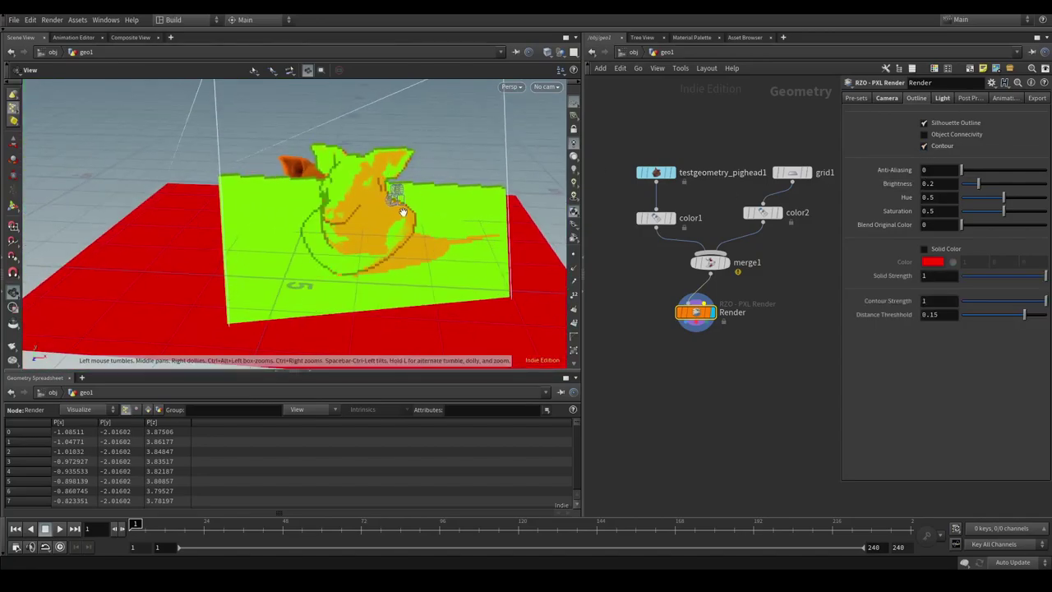
drag(387, 219, 346, 263)
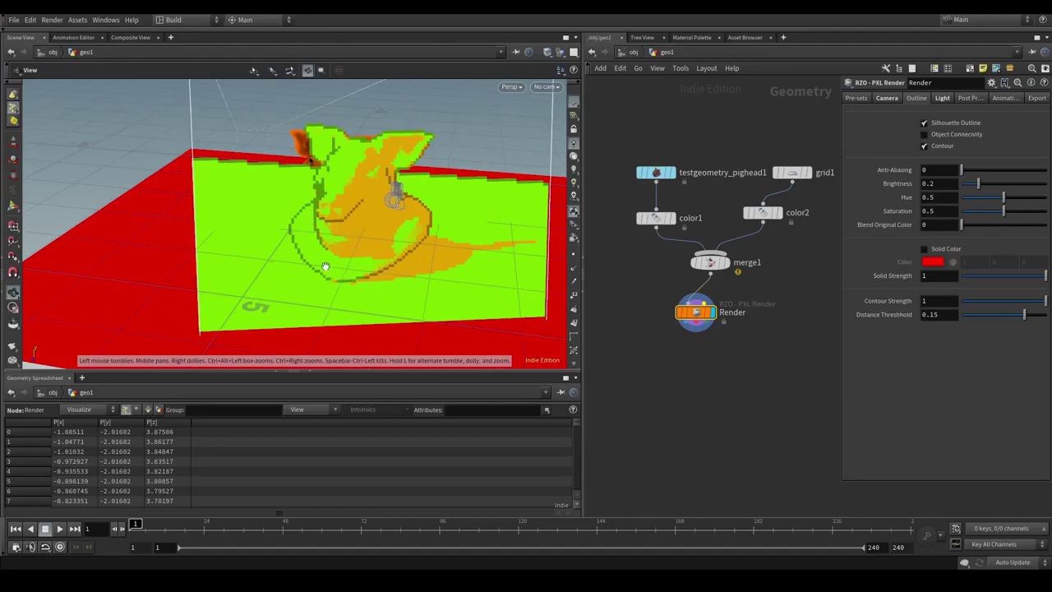
drag(436, 209, 396, 207)
scroll(396, 207, up, 2)
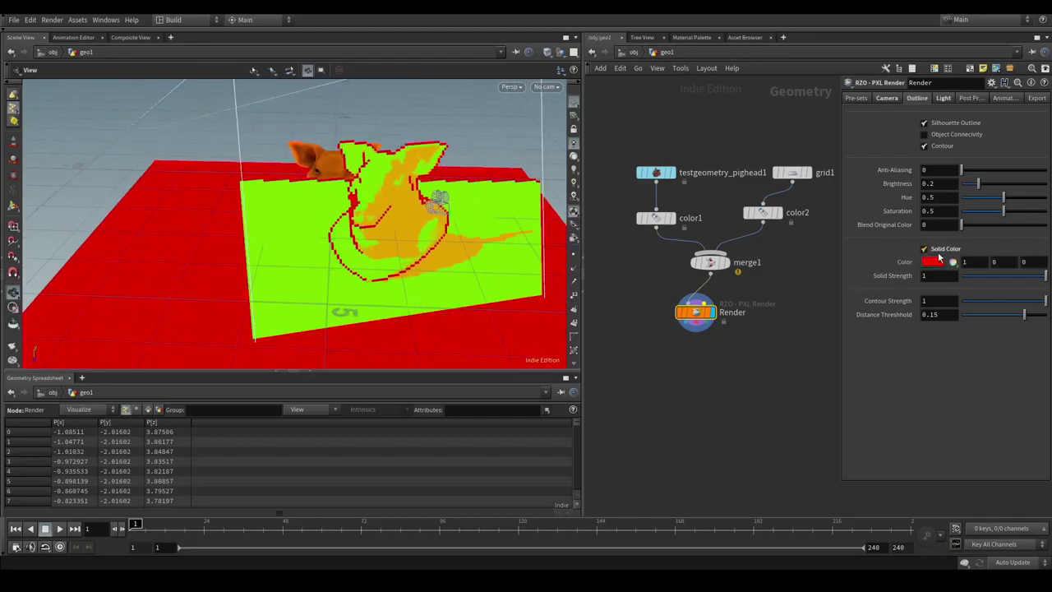
Step: Turn off Solid Color for the outline and try out the outline's Brightness setting
click(925, 248)
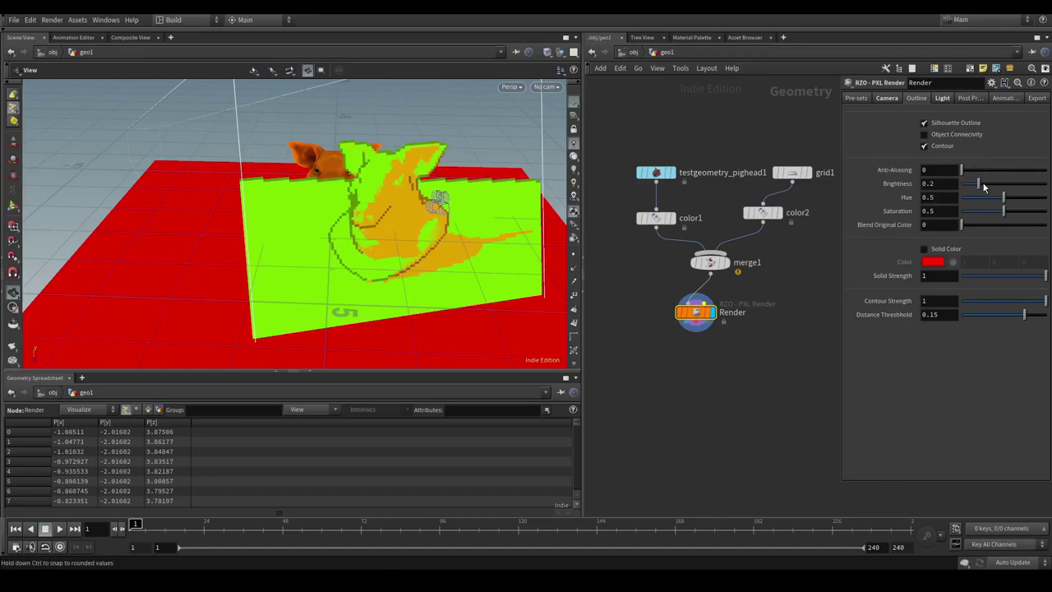
drag(984, 188, 1004, 229)
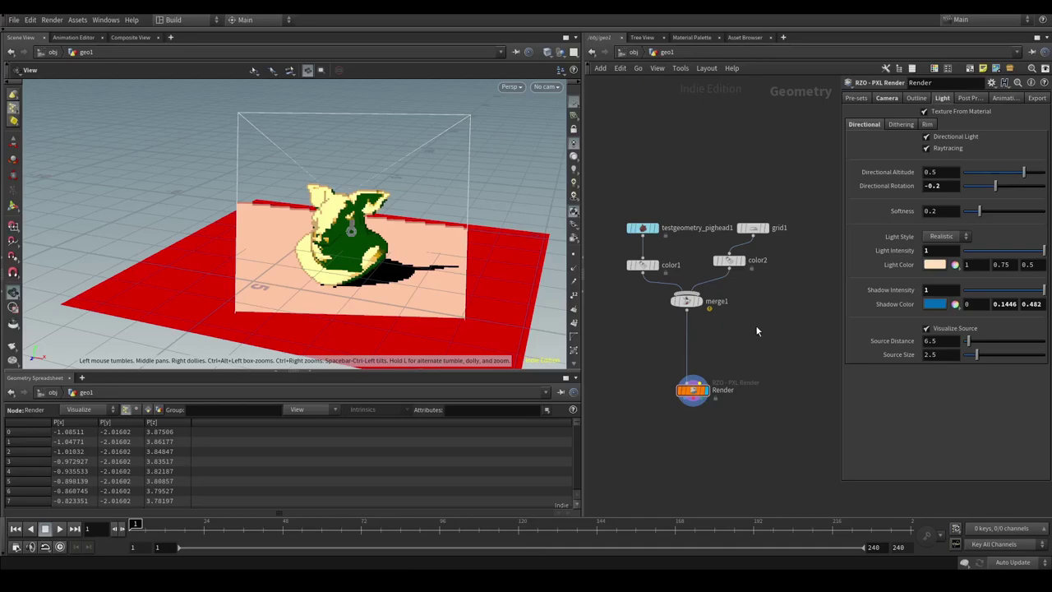
Step: Add an RZO - PXL PointLight node beside the connection between merge1 and the Render node
key(Tab)
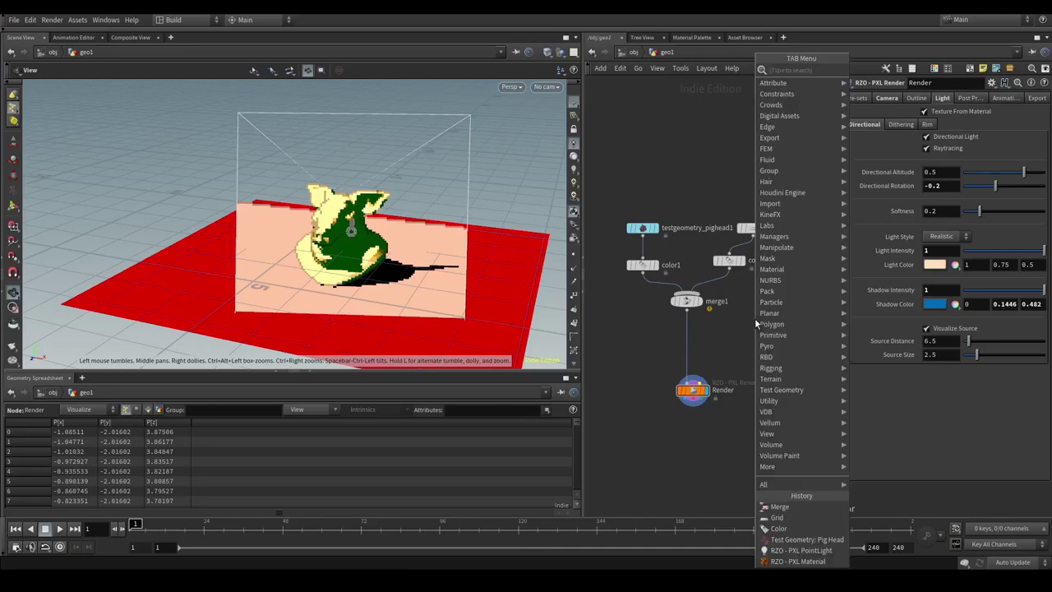
text(pxl)
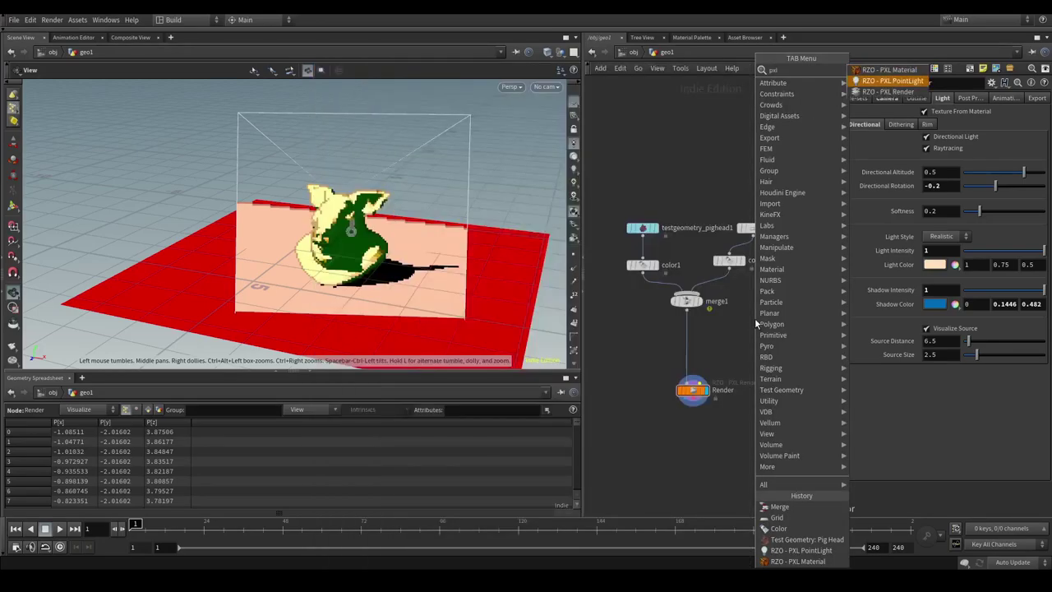
key(Return)
click(734, 331)
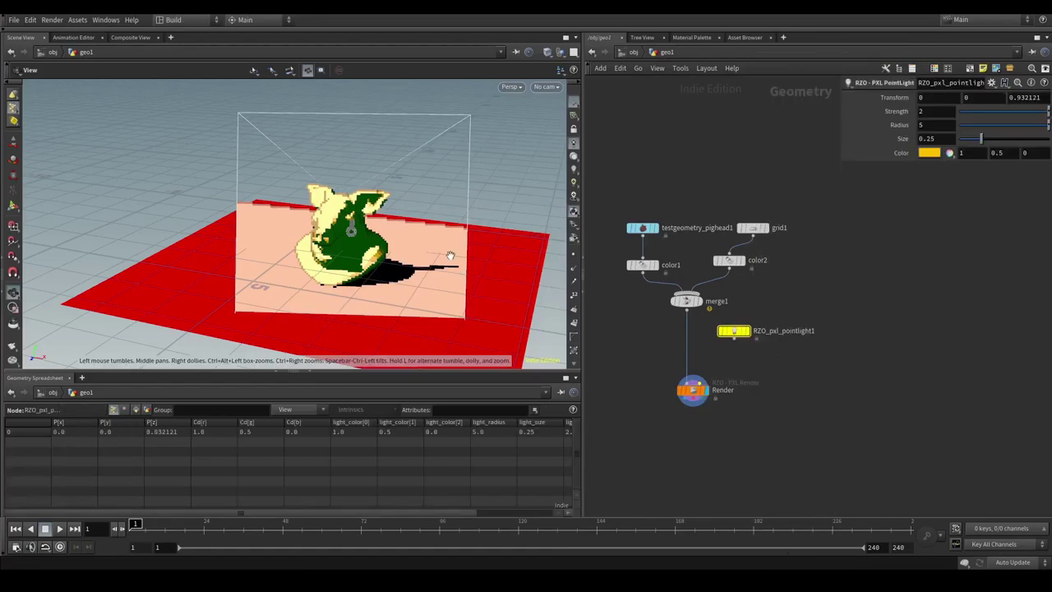
Step: Move the point light above the pig head to Y 1.1892, Z 0.119491 and connect it to the Render node's second input
drag(427, 237, 282, 236)
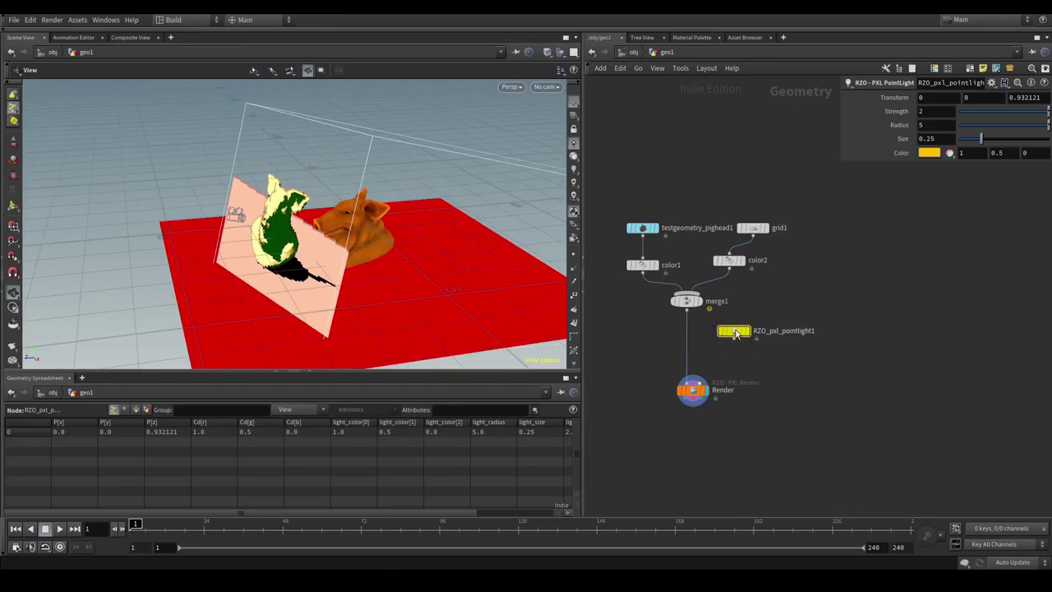
click(13, 210)
alt+drag(375, 238, 313, 245)
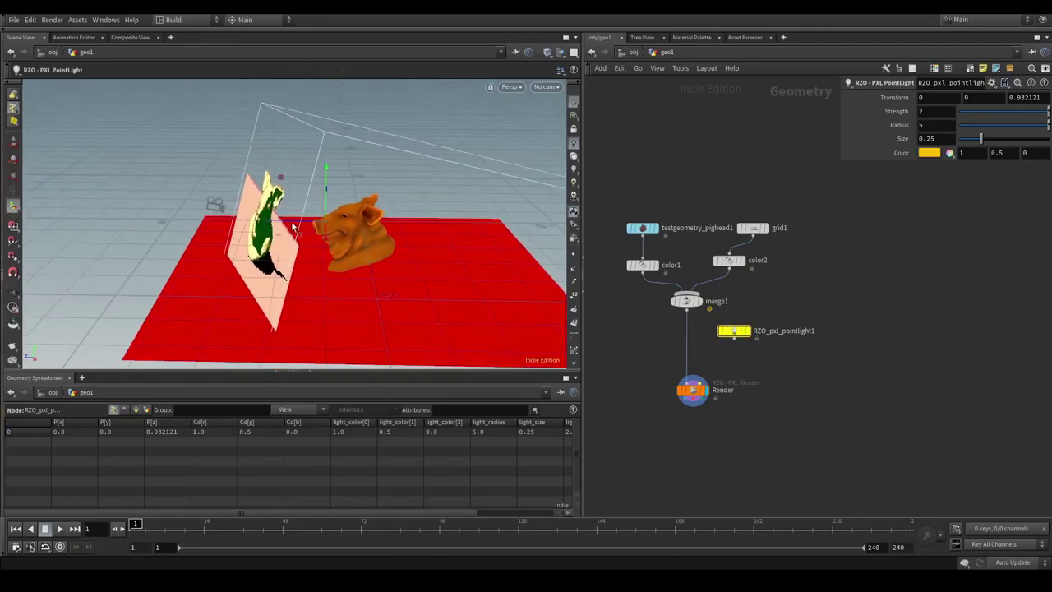
alt+drag(282, 220, 308, 229)
alt+drag(417, 268, 362, 197)
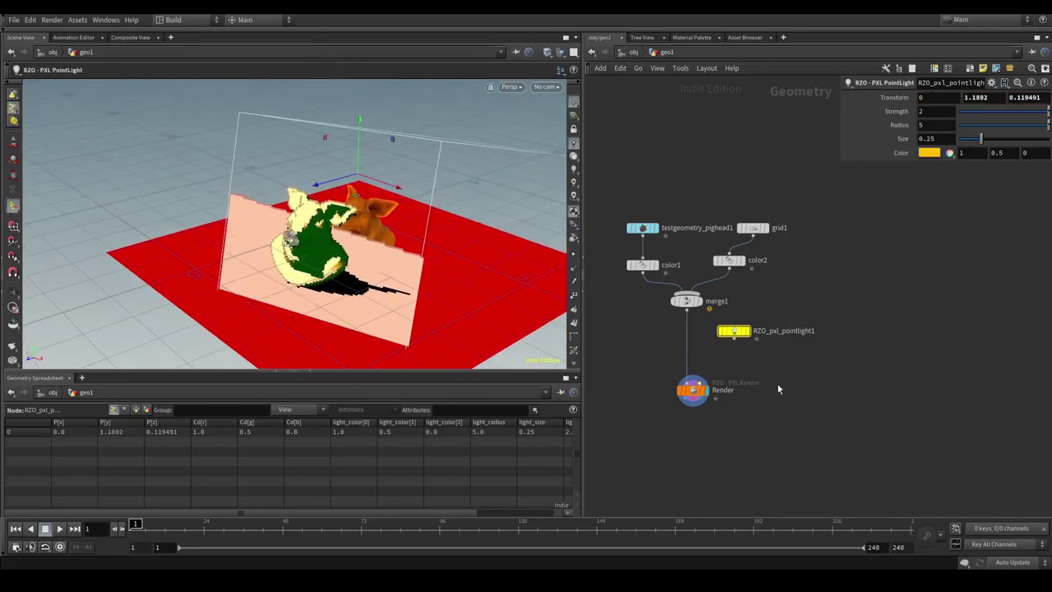
scroll(746, 348, up, 3)
drag(776, 314, 727, 375)
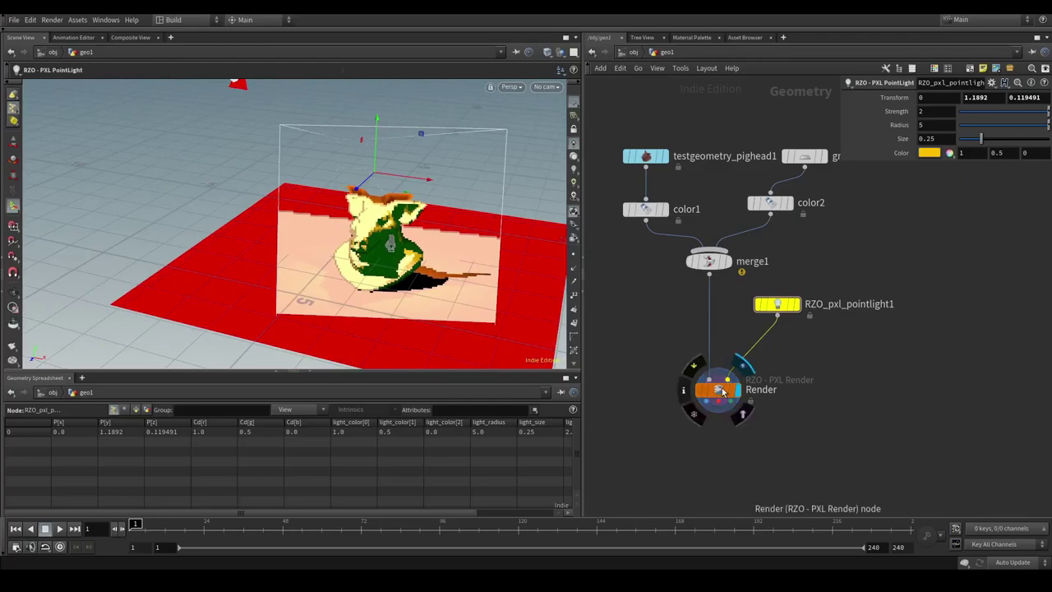
Step: Set the Render node's directional Light Color to black, RGB 0, 0, 0, leaving only the point light's illumination
click(718, 390)
click(932, 263)
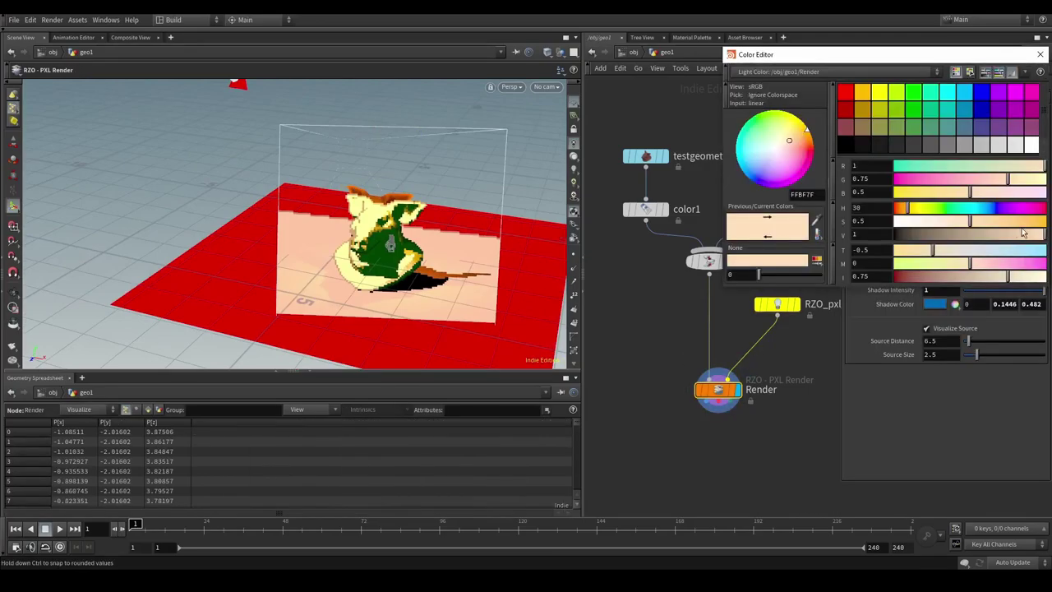
click(937, 264)
drag(935, 238, 895, 235)
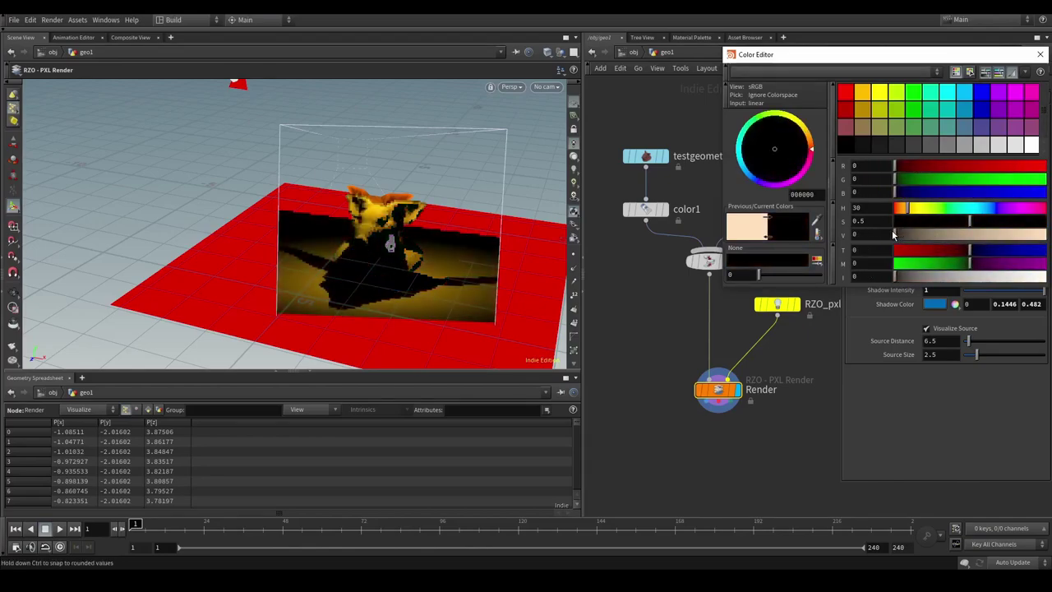
click(1040, 54)
key(Escape)
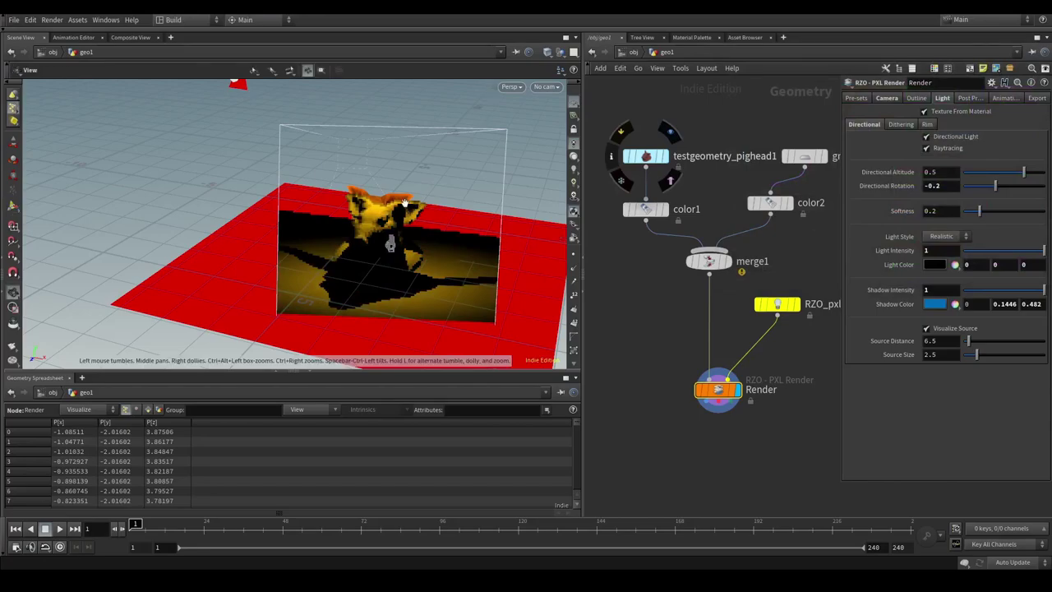
drag(387, 181, 380, 210)
middle_drag(824, 374, 749, 349)
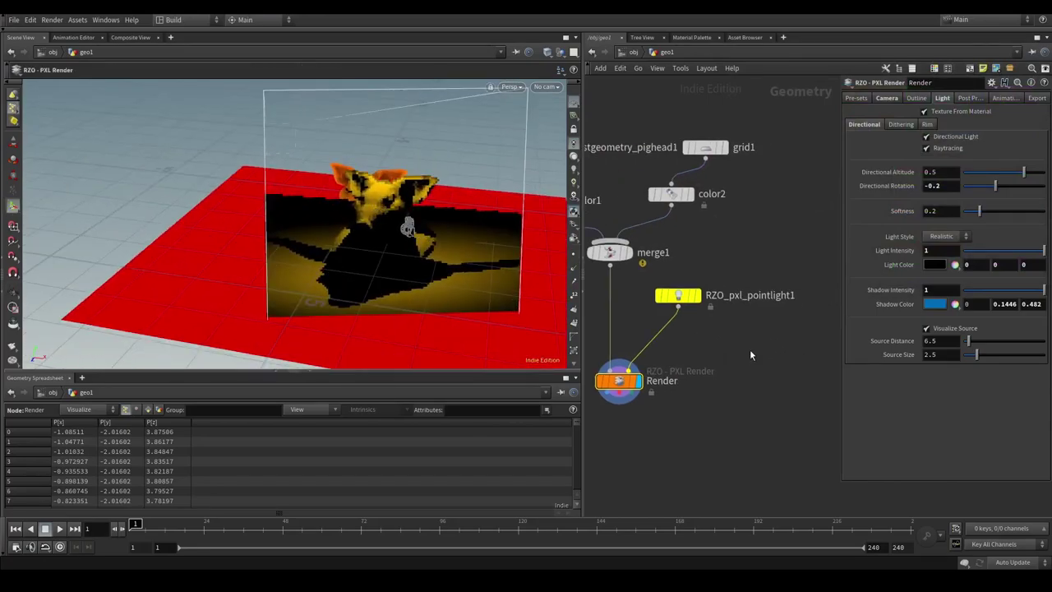
Step: Set the point light's Strength to 1 and its Radius to 8.9
click(678, 294)
middle_drag(366, 203, 395, 217)
scroll(395, 218, down, 2)
key(Return)
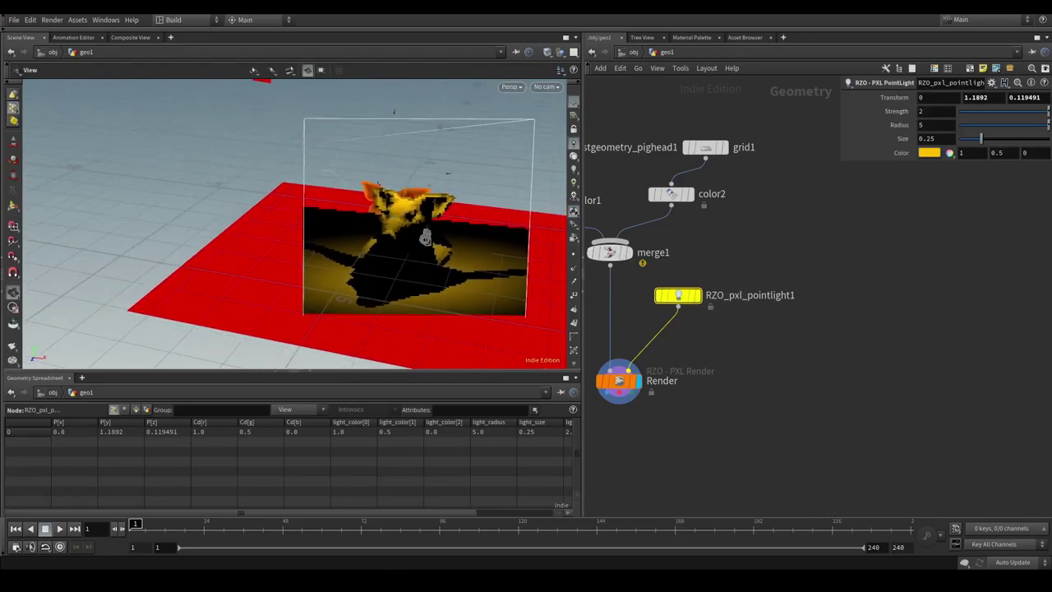
drag(1021, 119, 1050, 125)
middle_drag(907, 129, 1050, 126)
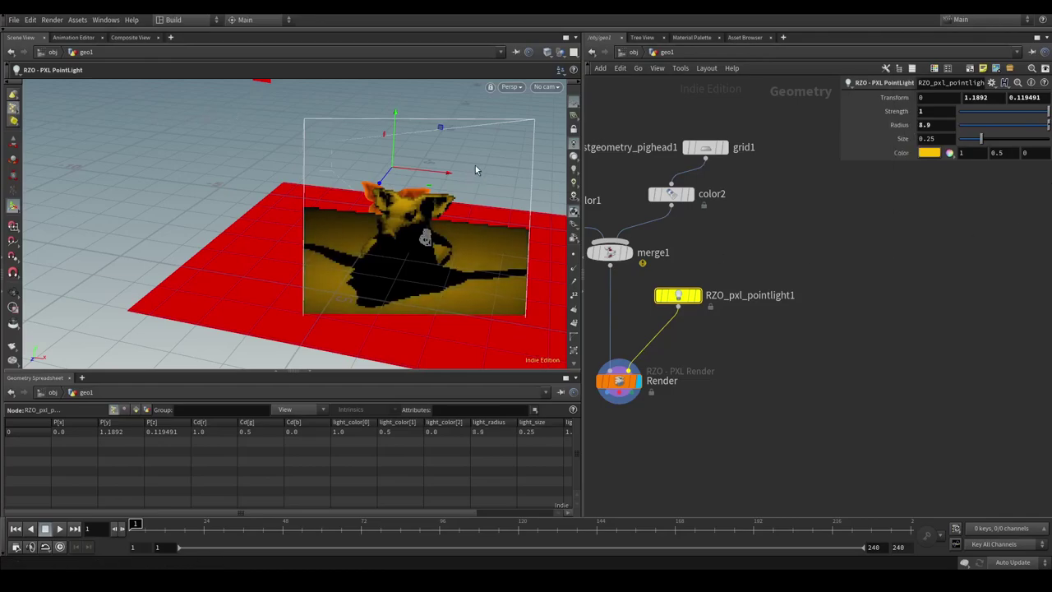
Step: Lower the point light to Y 0.310862 within the pig head and increase its Size
key(Escape)
drag(376, 203, 318, 188)
key(Return)
alt+drag(402, 142, 394, 161)
alt+drag(394, 161, 331, 197)
alt+middle_drag(331, 197, 368, 189)
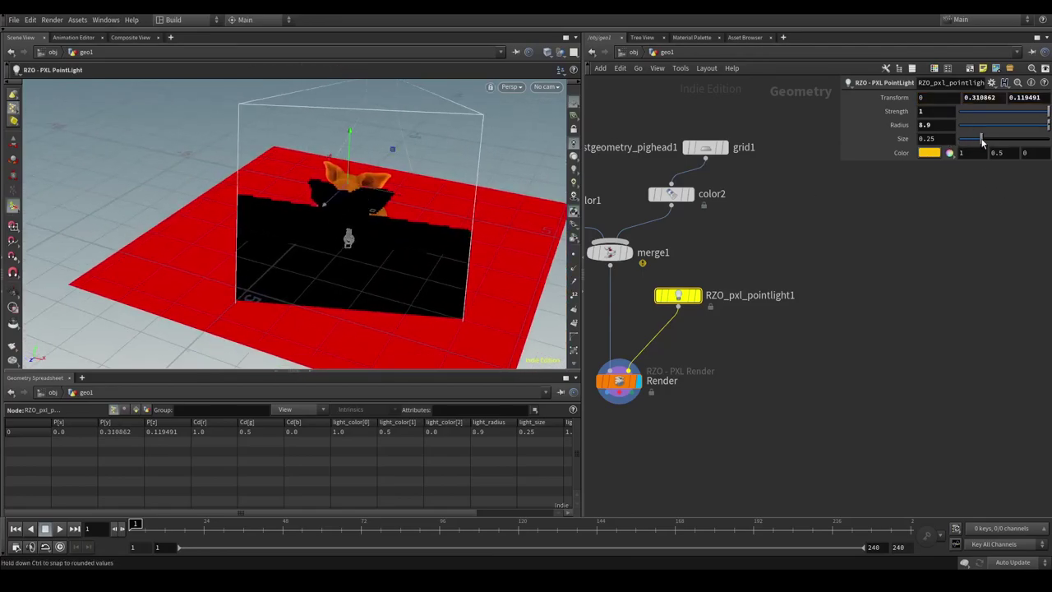
drag(1004, 143, 1036, 141)
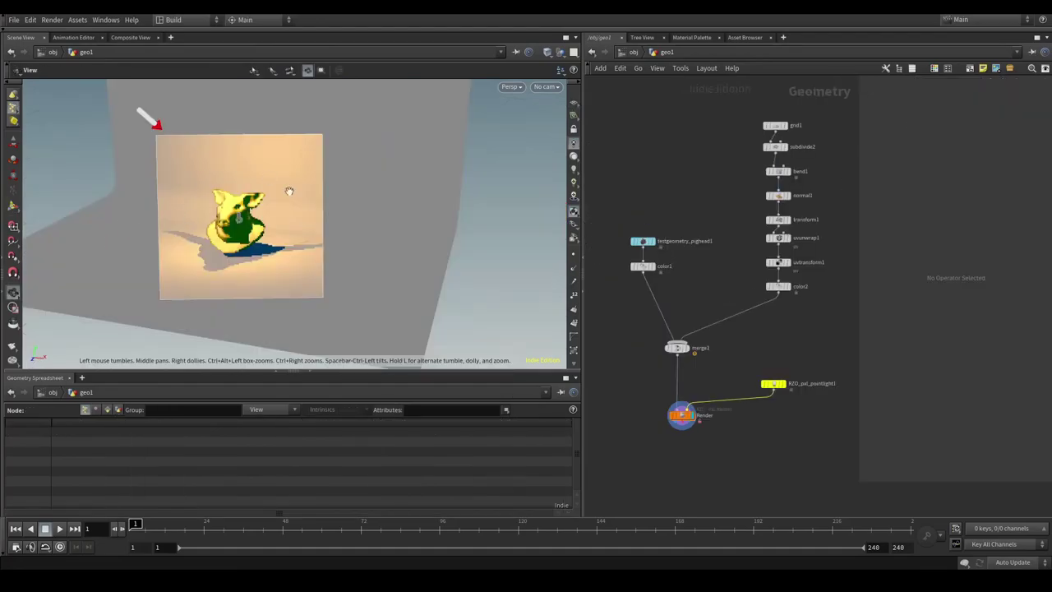
Step: Examine the curved backdrop scene and its node chain from grid1 down to color2
drag(355, 242, 404, 246)
middle_drag(787, 186, 768, 214)
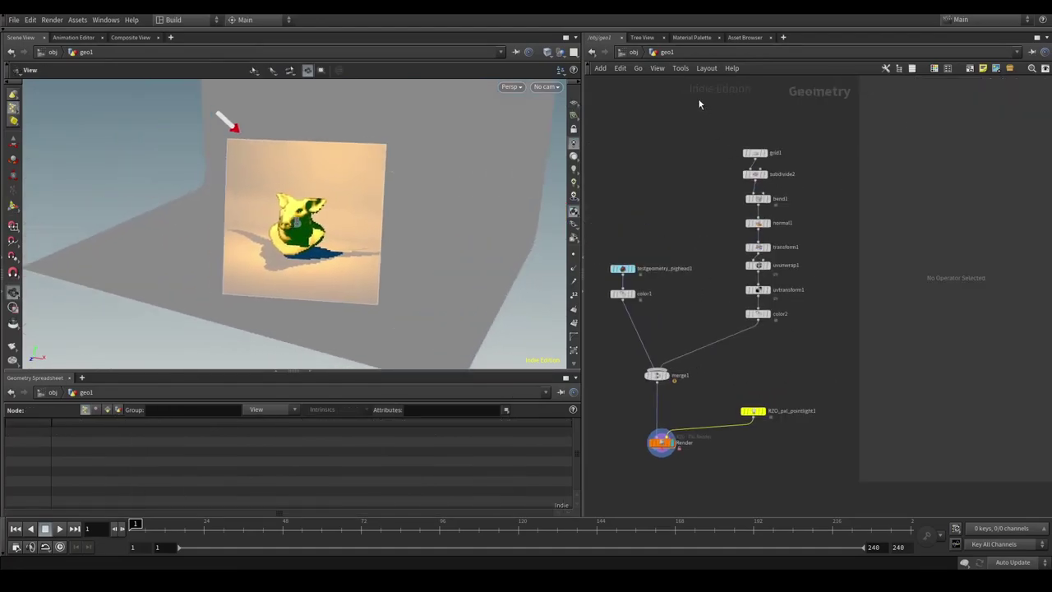
drag(713, 119, 774, 237)
drag(504, 200, 383, 188)
scroll(770, 253, up, 2)
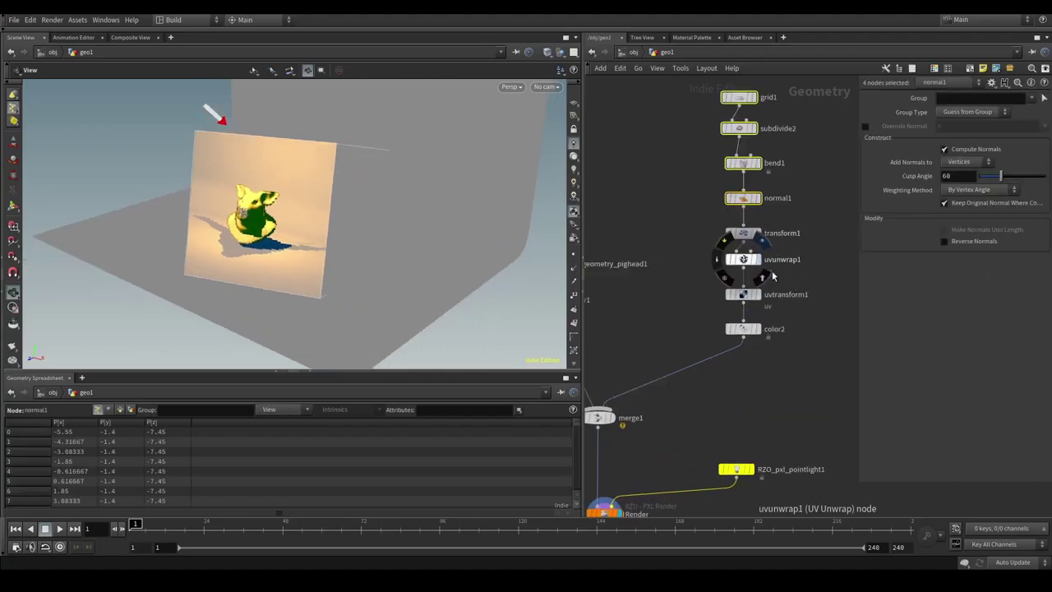
click(803, 387)
middle_drag(803, 380, 820, 353)
scroll(820, 354, down, 3)
drag(289, 239, 373, 218)
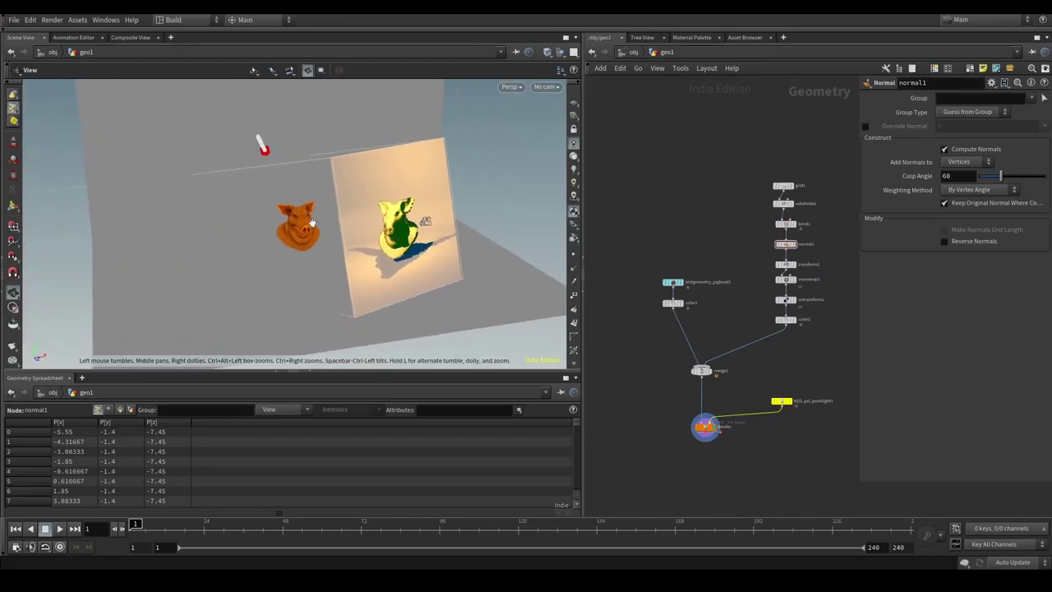
Step: Insert an RZO - PXL Material node between color1 and merge1 in the pig head branch
scroll(699, 321, up, 3)
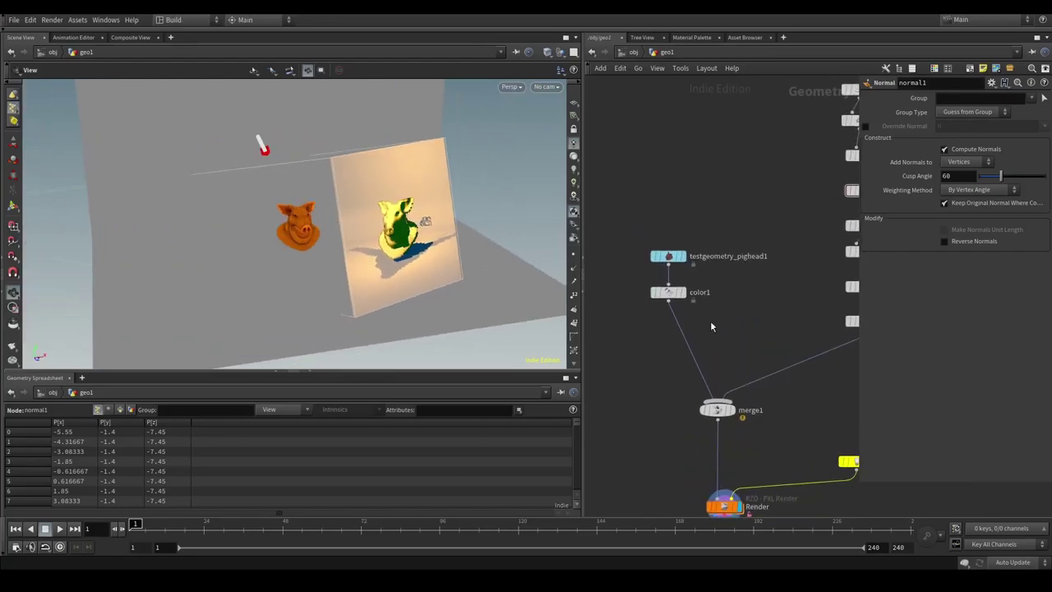
key(Tab)
text(pxl)
key(Return)
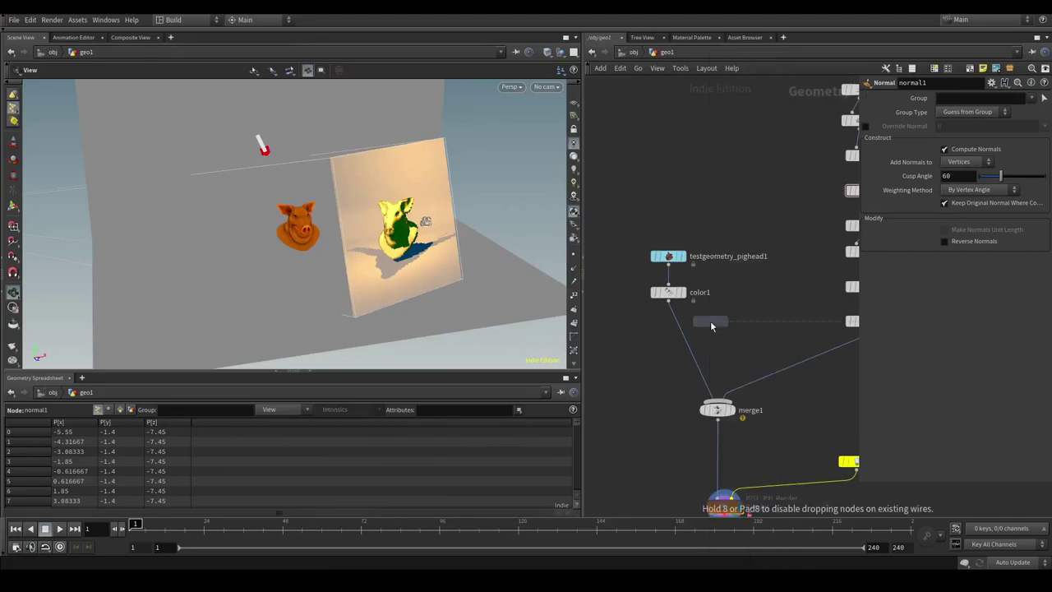
click(682, 332)
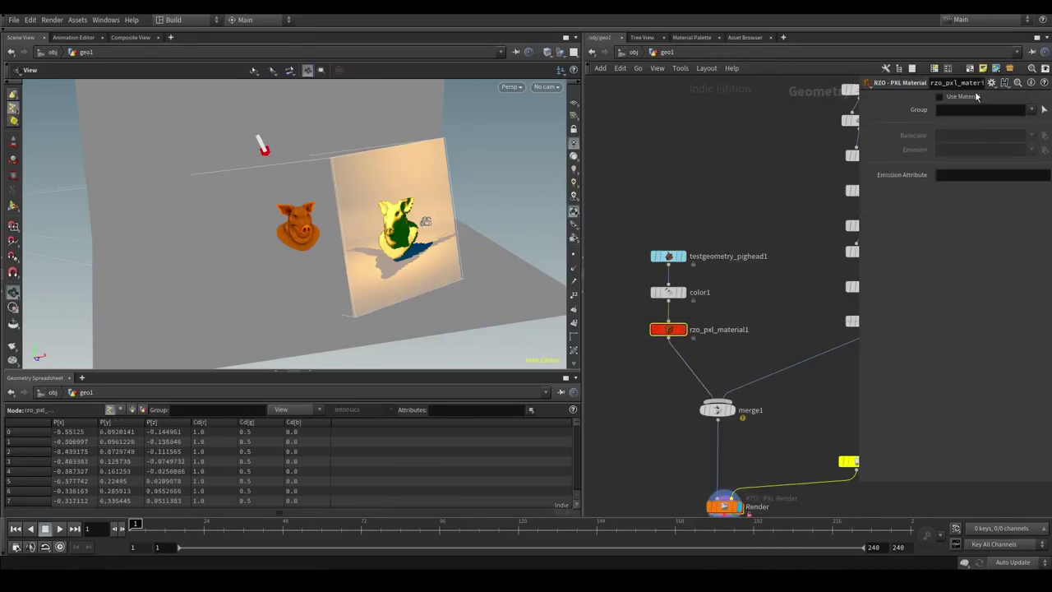
Step: Enable Use Material on the pig head's PXL Material and load Stylized_Feathers_001_basecolor2.jpg as its Basecolor
click(951, 100)
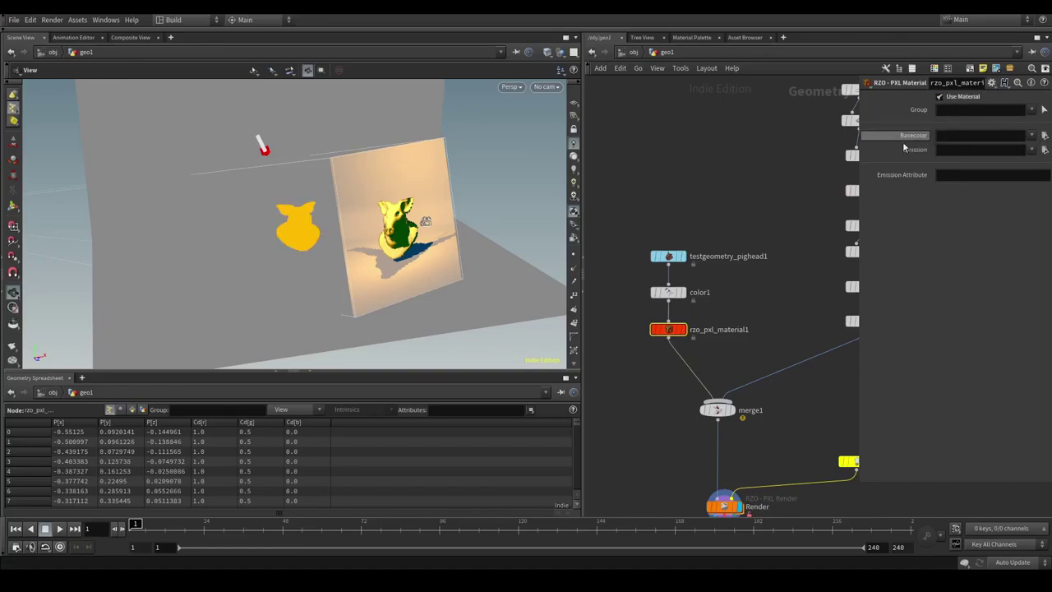
scroll(286, 235, up, 1)
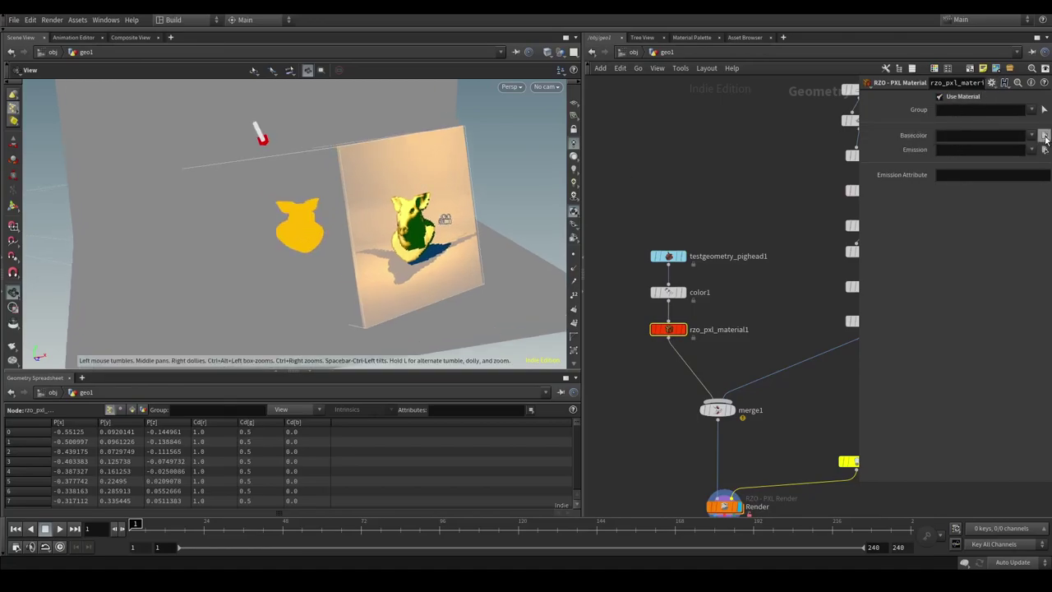
click(1044, 136)
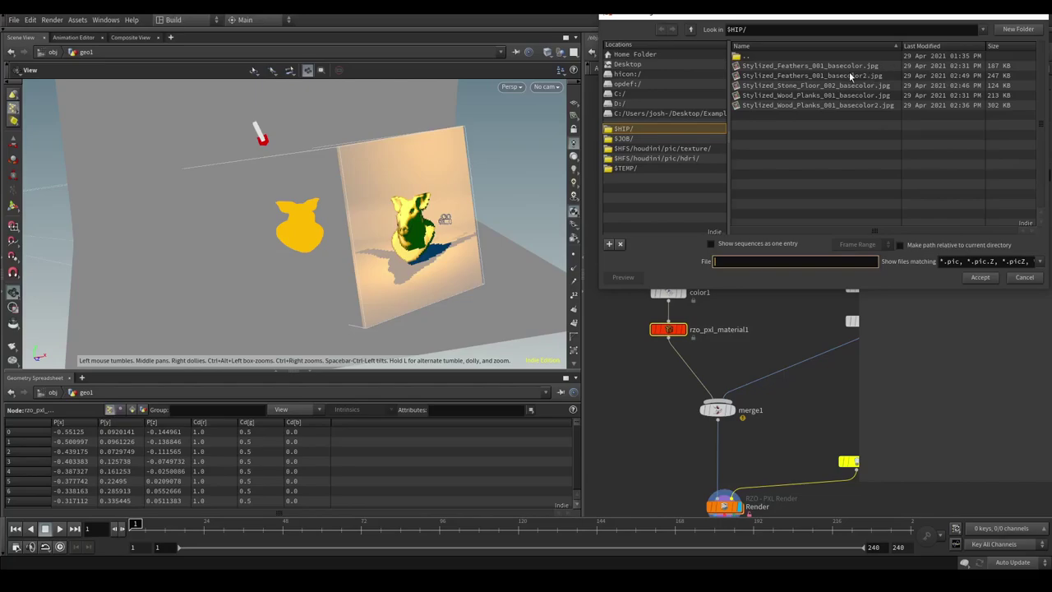
click(825, 75)
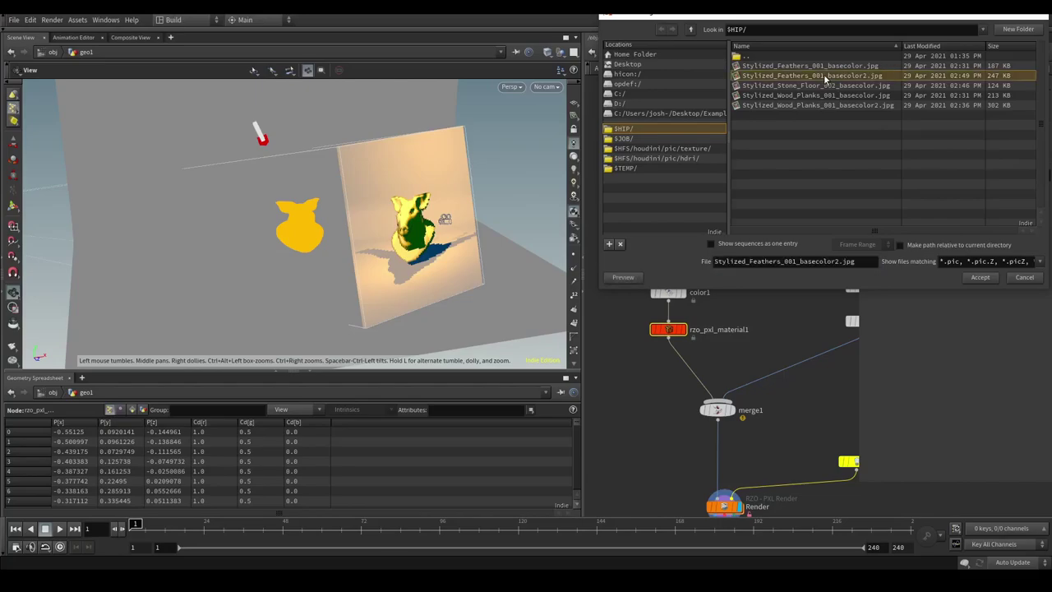
click(980, 277)
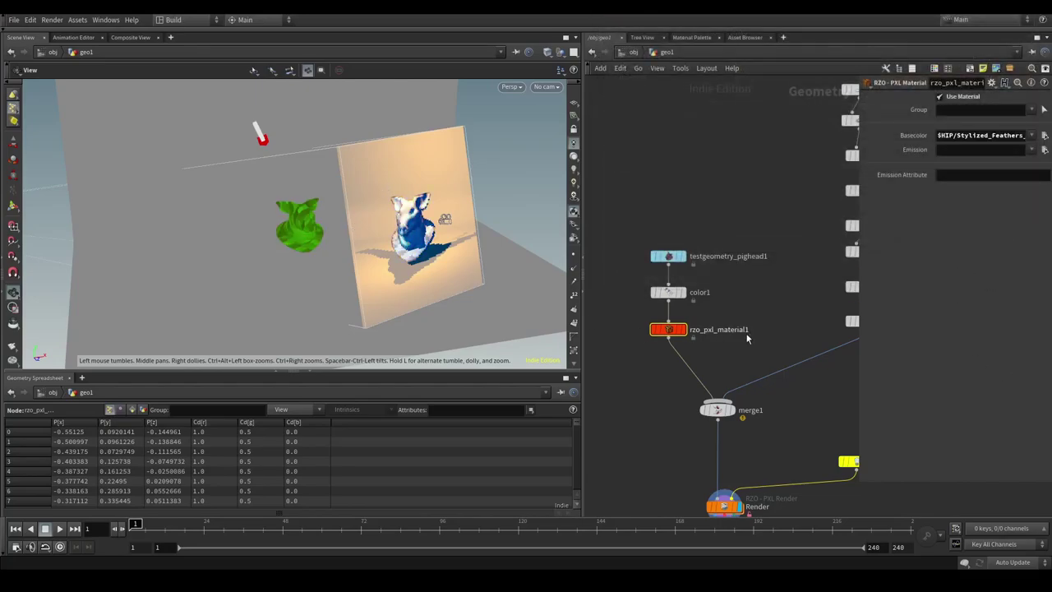
Step: Bypass the color1 node so the pig head's texture is not tinted, and frame the rendered image
click(661, 291)
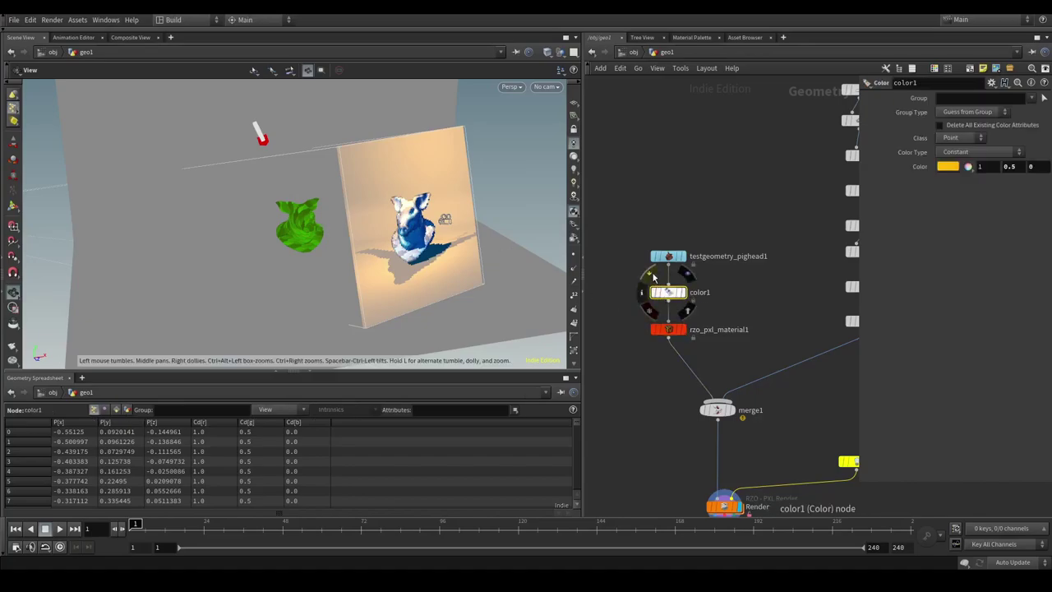
click(654, 291)
drag(393, 229, 349, 231)
scroll(349, 230, up, 2)
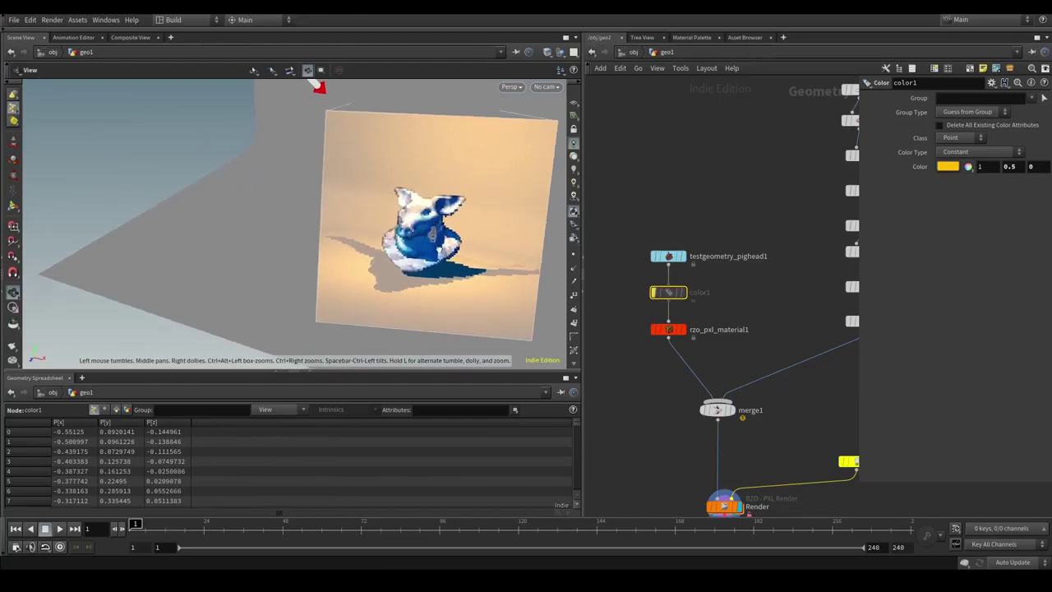
middle_drag(394, 226, 329, 216)
Step: Insert a copy of the PXL Material between color2 and merge1 and set its Basecolor to Stylized_Stone_Floor_002_basecolor.jpg
key(h)
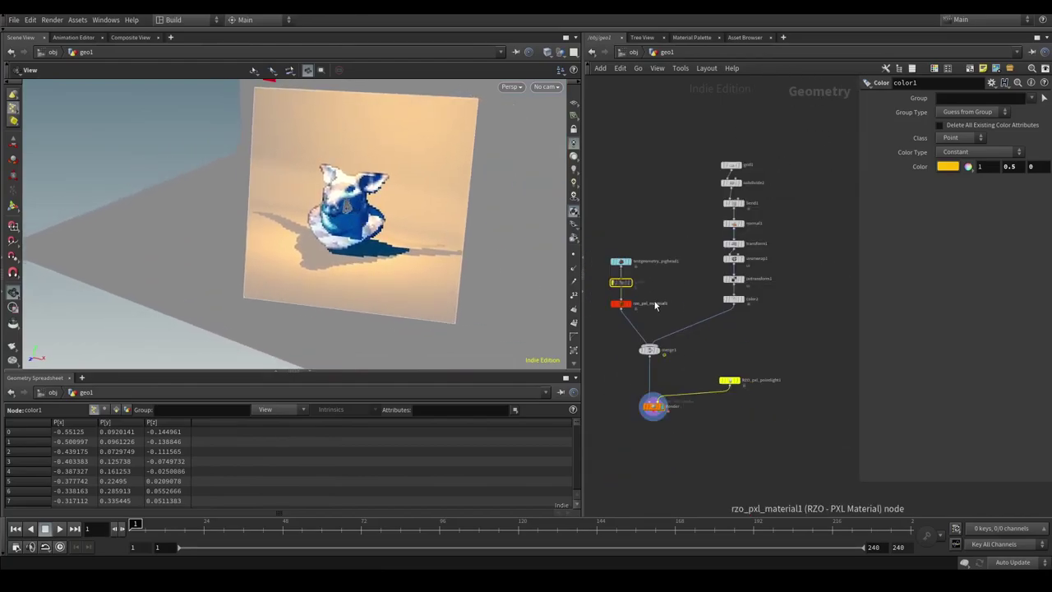
click(739, 350)
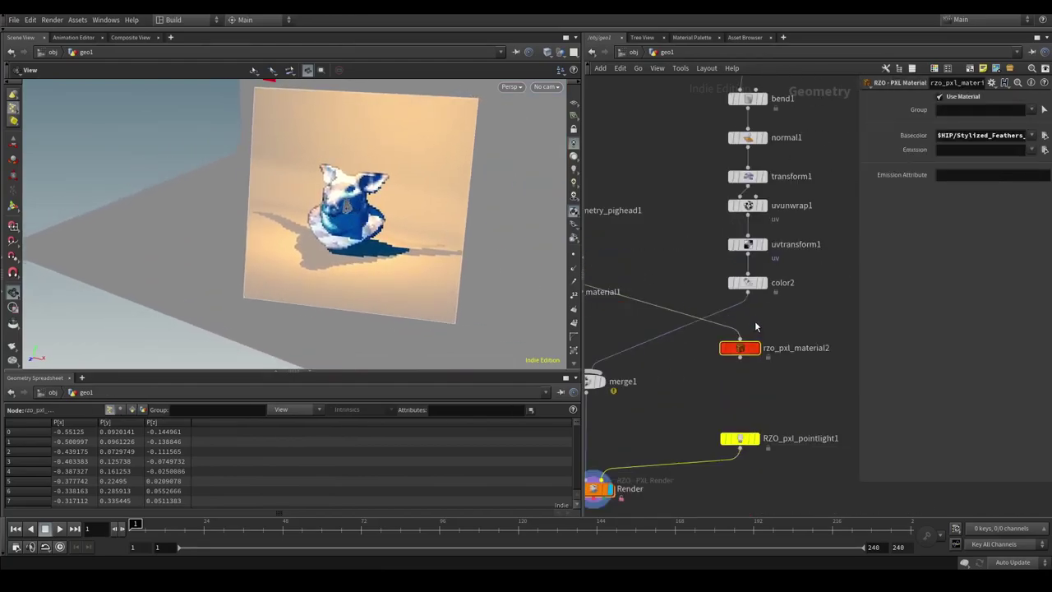
drag(735, 352, 718, 333)
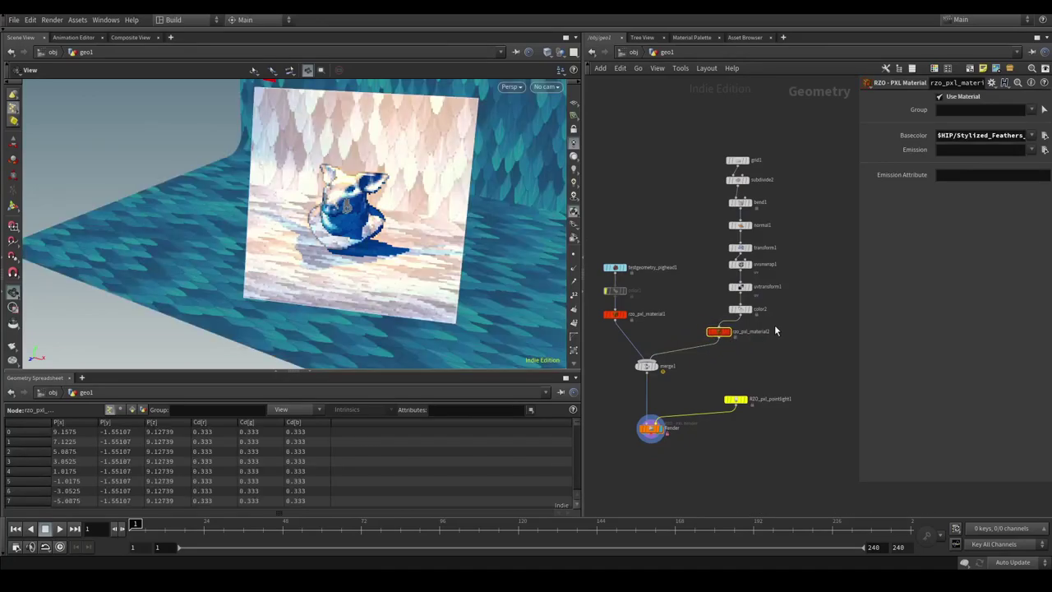
click(1043, 135)
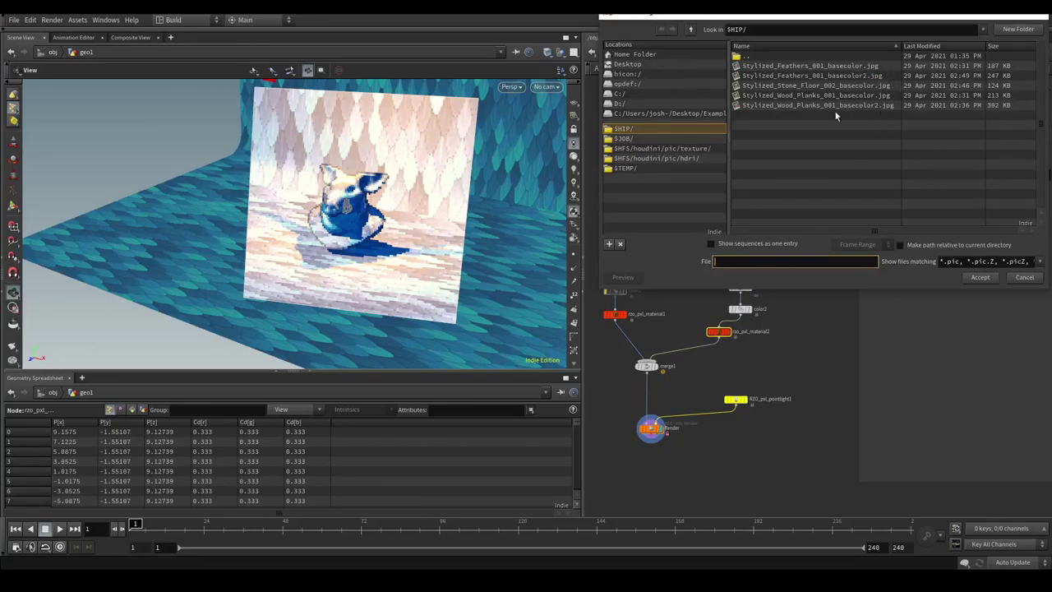
click(815, 86)
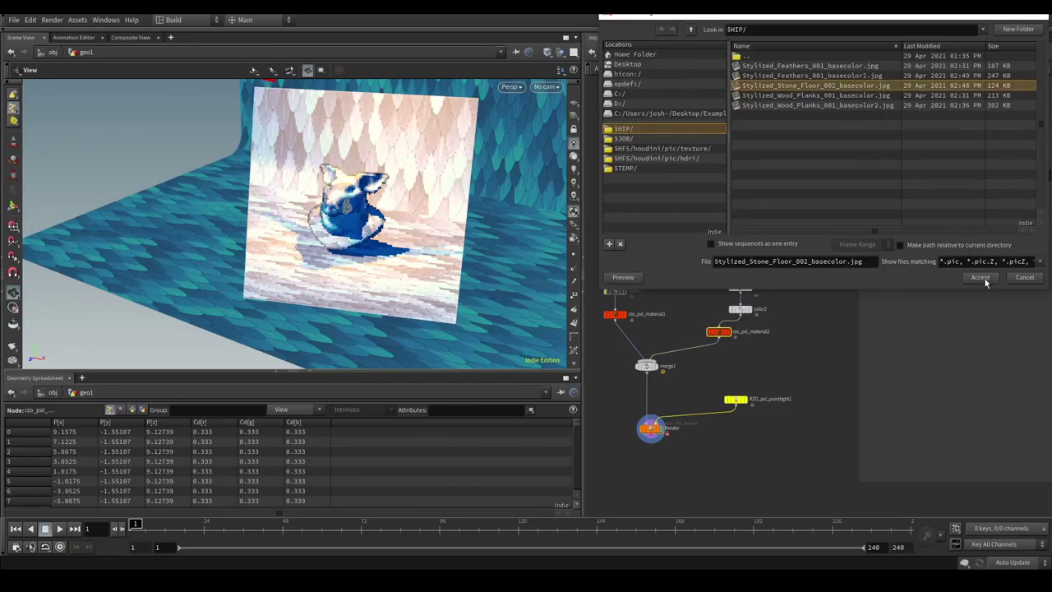
click(980, 278)
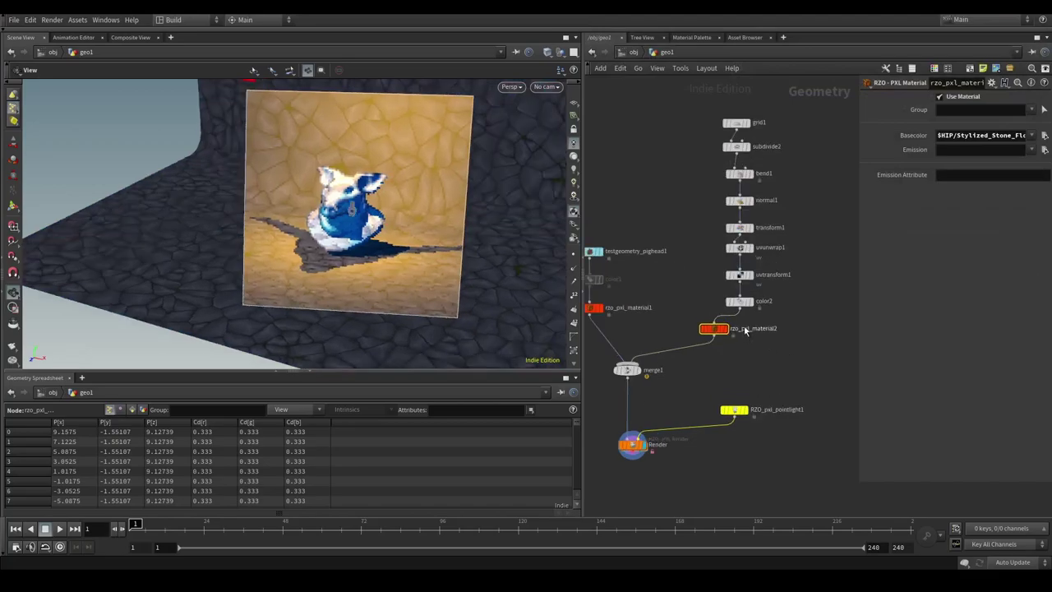
Step: Bypass the color2 node and align the backdrop's PXL Material directly beneath it
scroll(743, 310, up, 3)
mouse_move(736, 297)
click(712, 270)
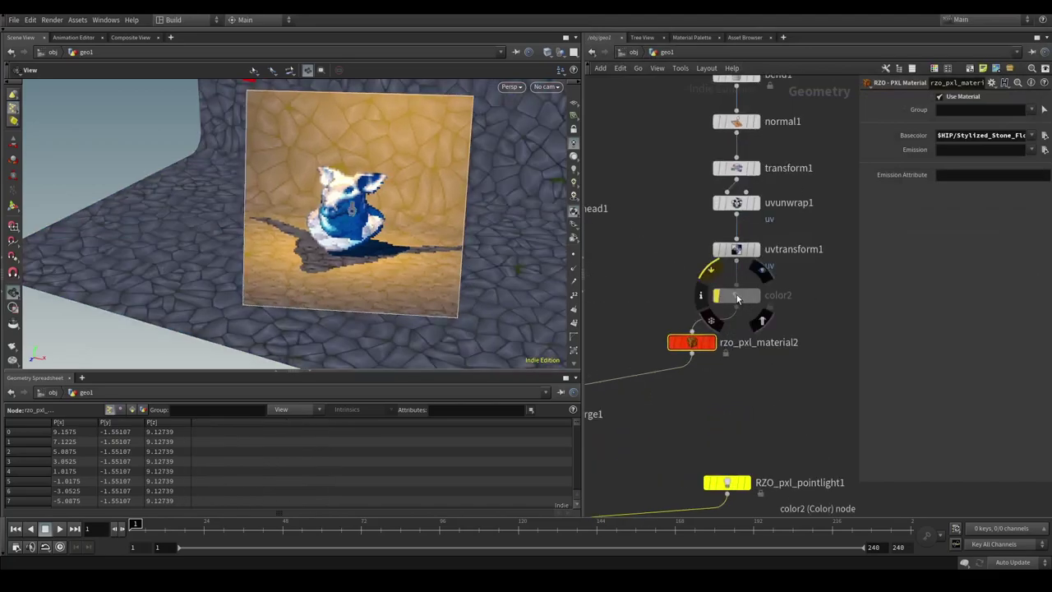
drag(693, 345, 728, 350)
scroll(349, 220, down, 2)
middle_drag(345, 215, 381, 208)
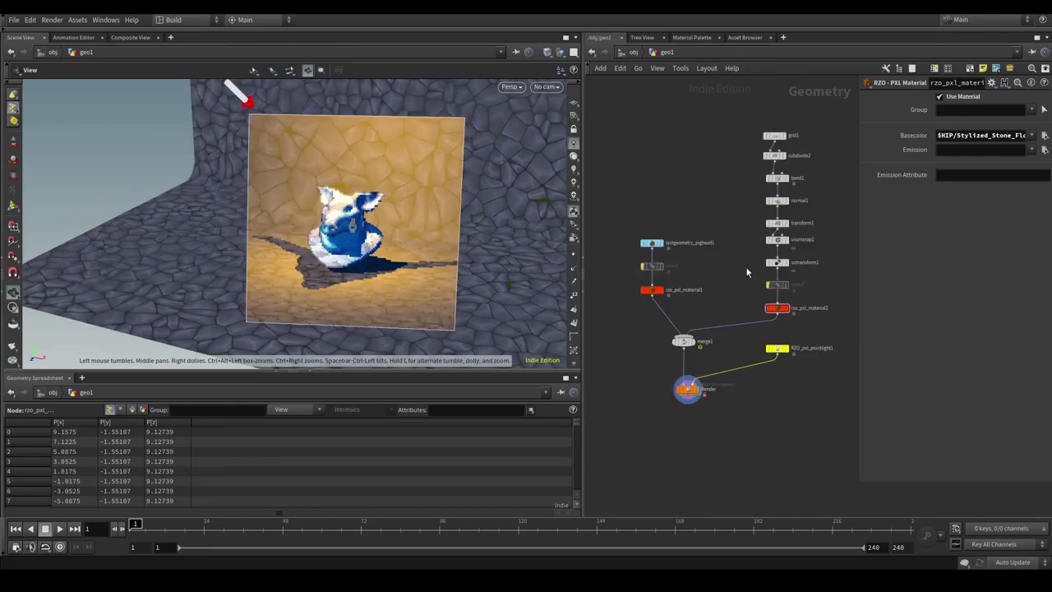
Step: Display only the pig head's output by setting the display flag on rzo_pxl_material1
middle_drag(704, 281, 745, 282)
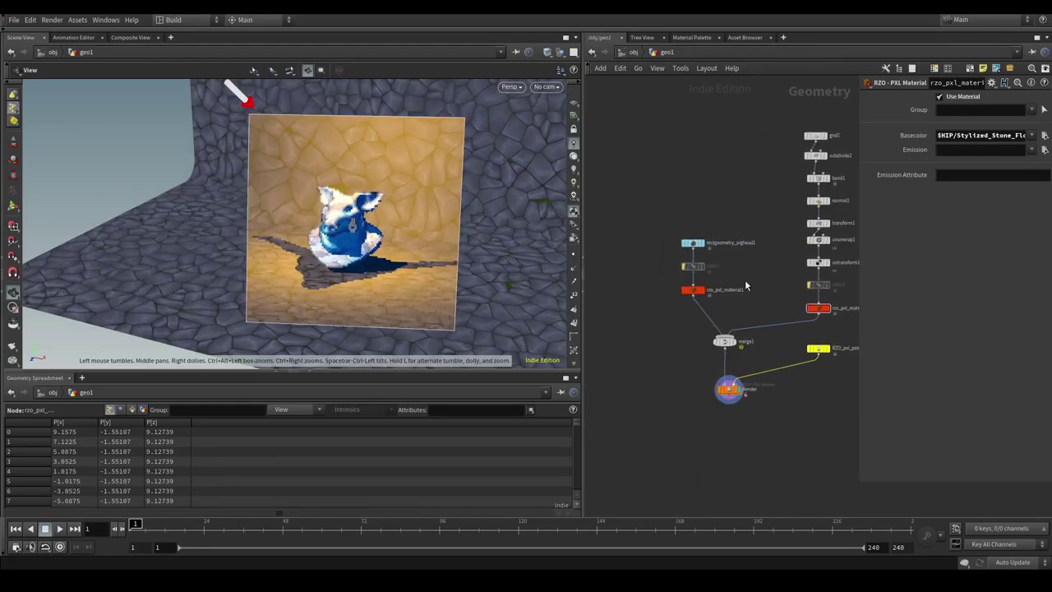
scroll(723, 290, up, 4)
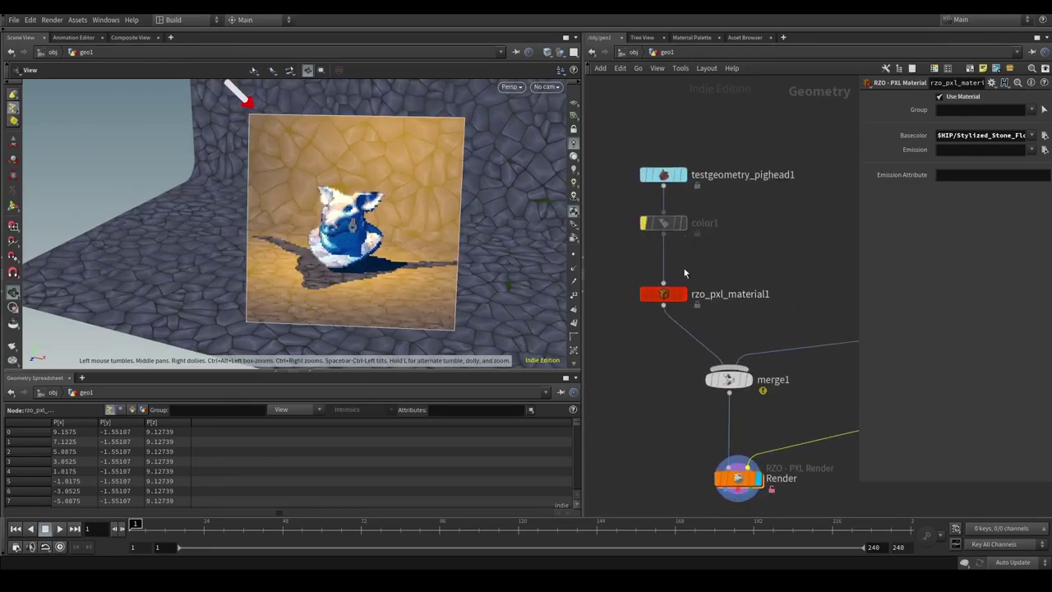
scroll(692, 259, down, 4)
drag(289, 219, 419, 230)
scroll(409, 218, up, 3)
scroll(703, 280, up, 2)
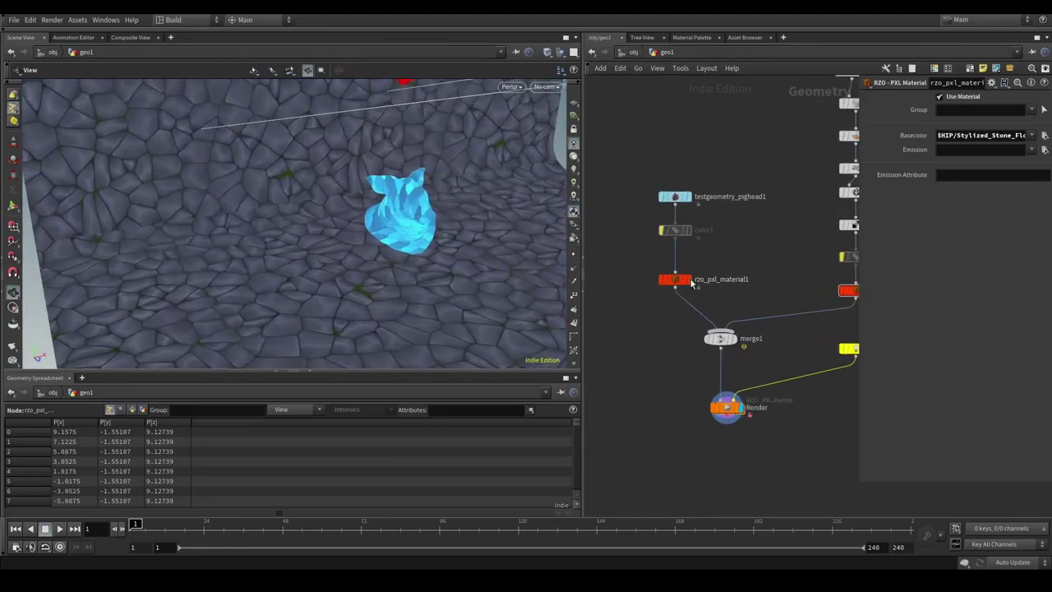
click(691, 283)
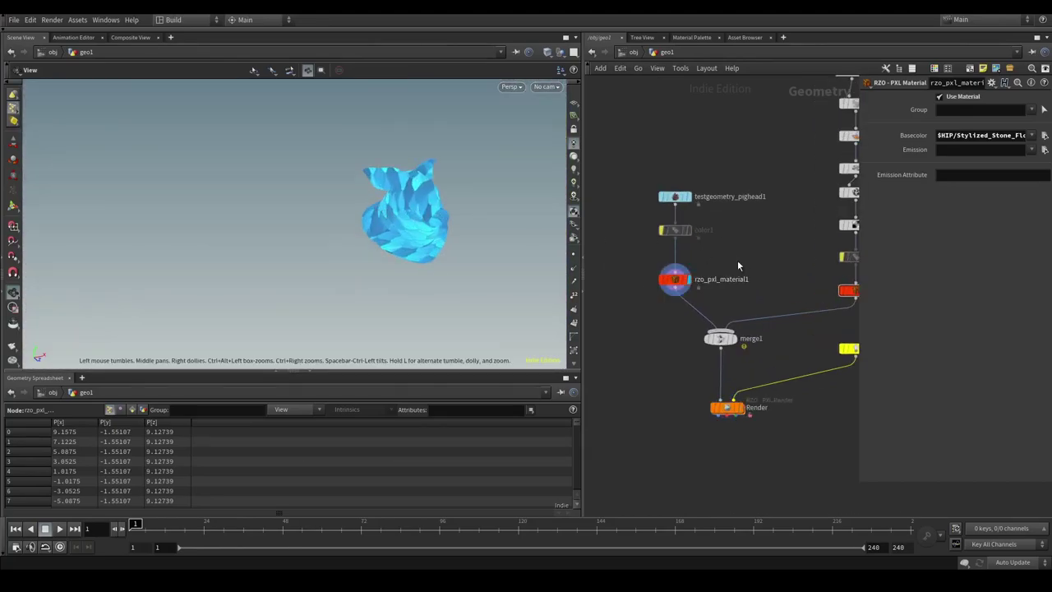
Step: Insert an Attribute Create node between color1 and rzo_pxl_material1
key(Tab)
text(creat)
key(Return)
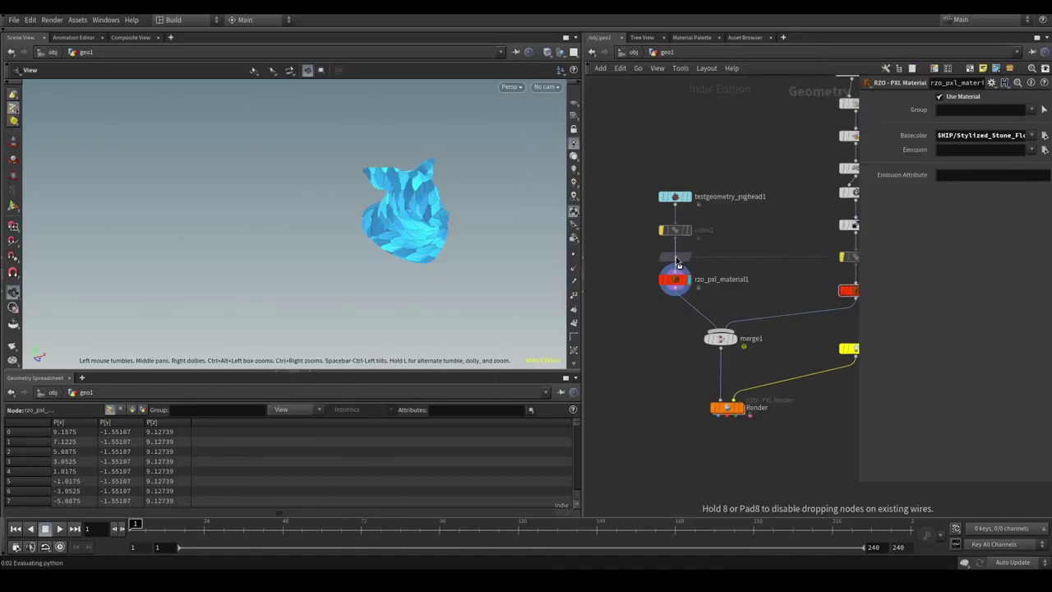
click(676, 258)
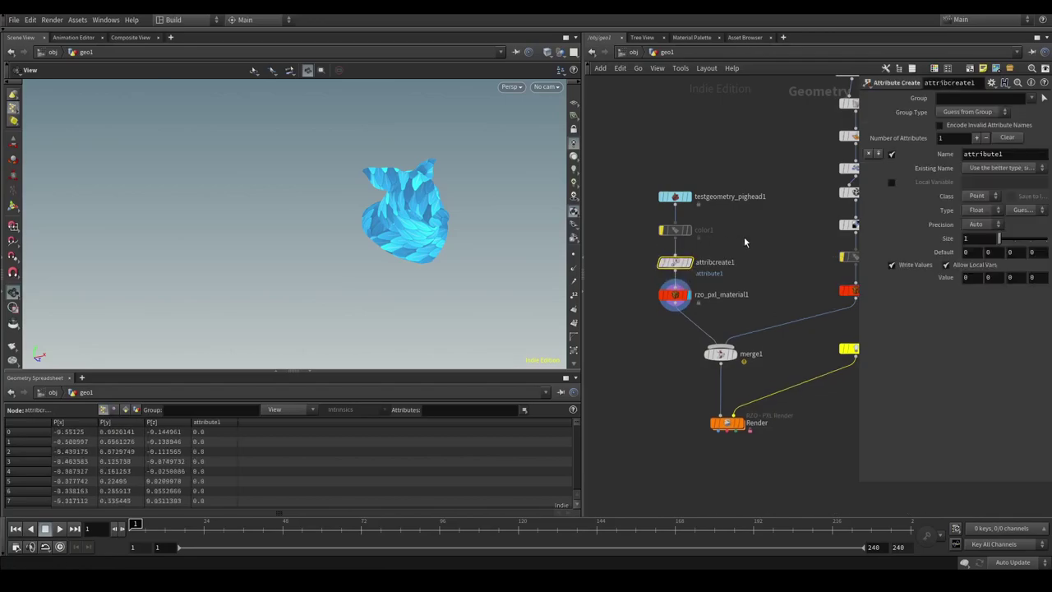
Step: Set the created attribute's Class to Primitive and name it emit
scroll(414, 198, up, 4)
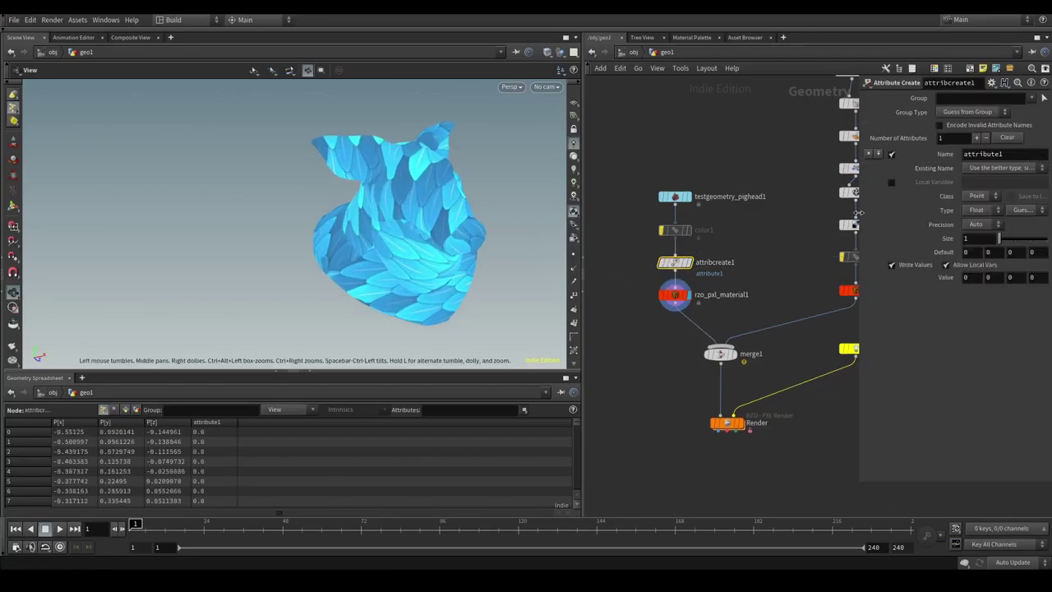
drag(859, 212, 753, 214)
click(878, 195)
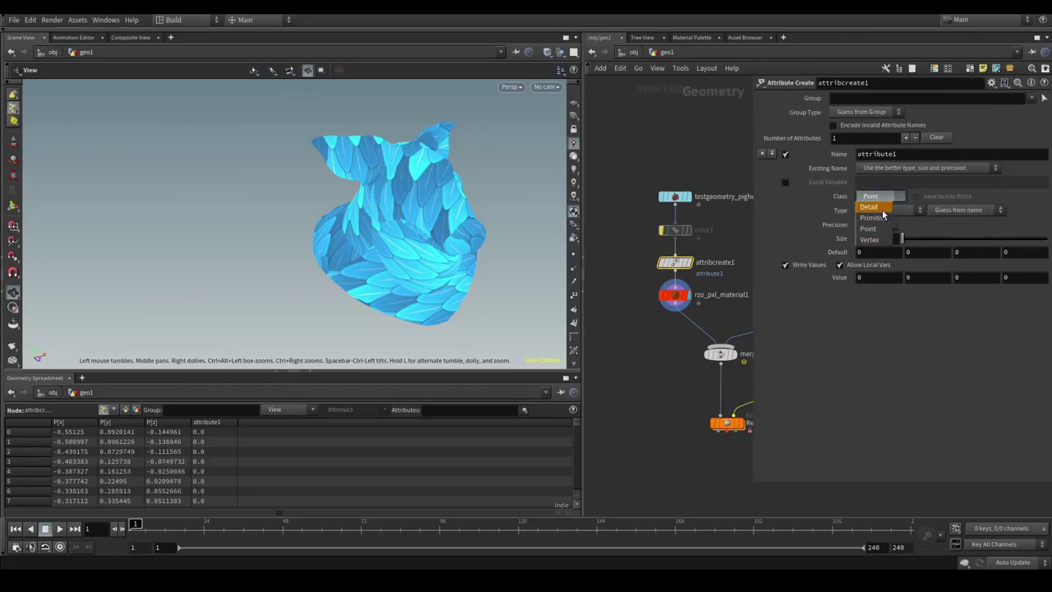
click(878, 218)
drag(911, 154, 787, 160)
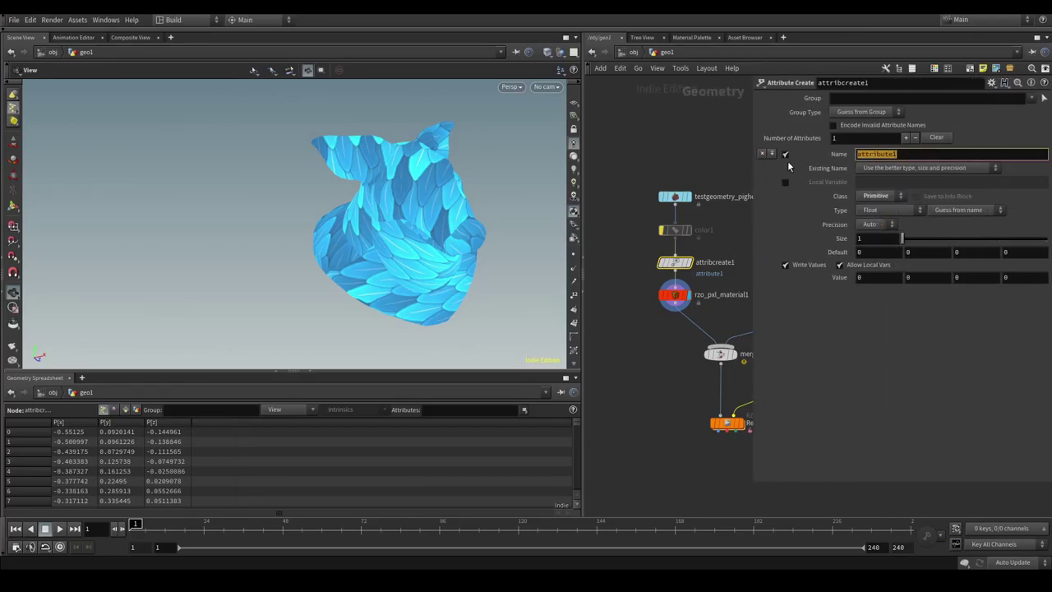
text(em1t)
key(Return)
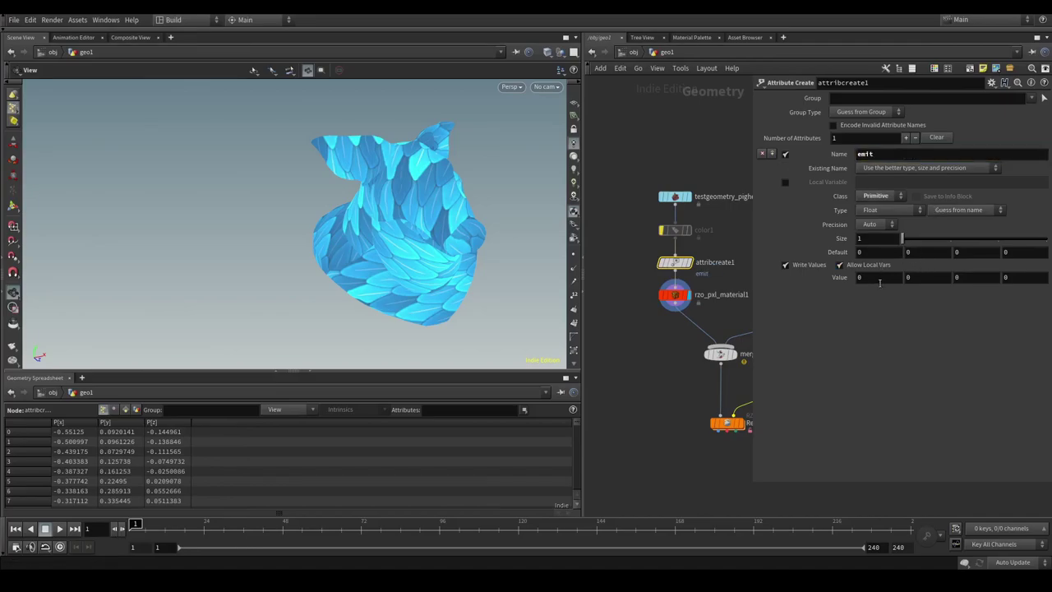
Step: Set the emit attribute's Value to 1 and the Attribute Create node's Group Type to Primitives
text(1)
key(Return)
click(1045, 100)
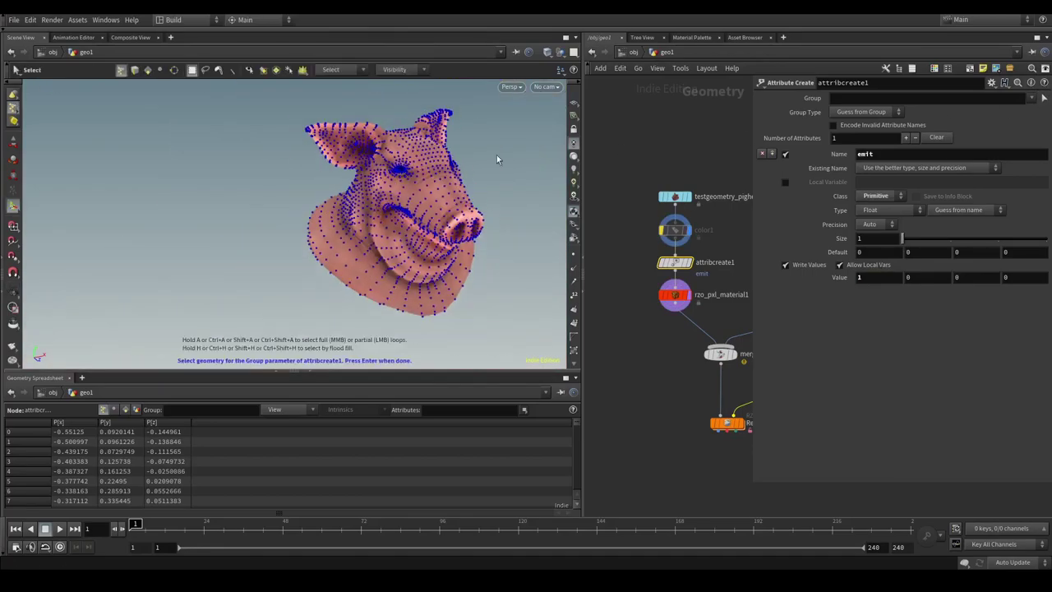
key(Return)
click(851, 111)
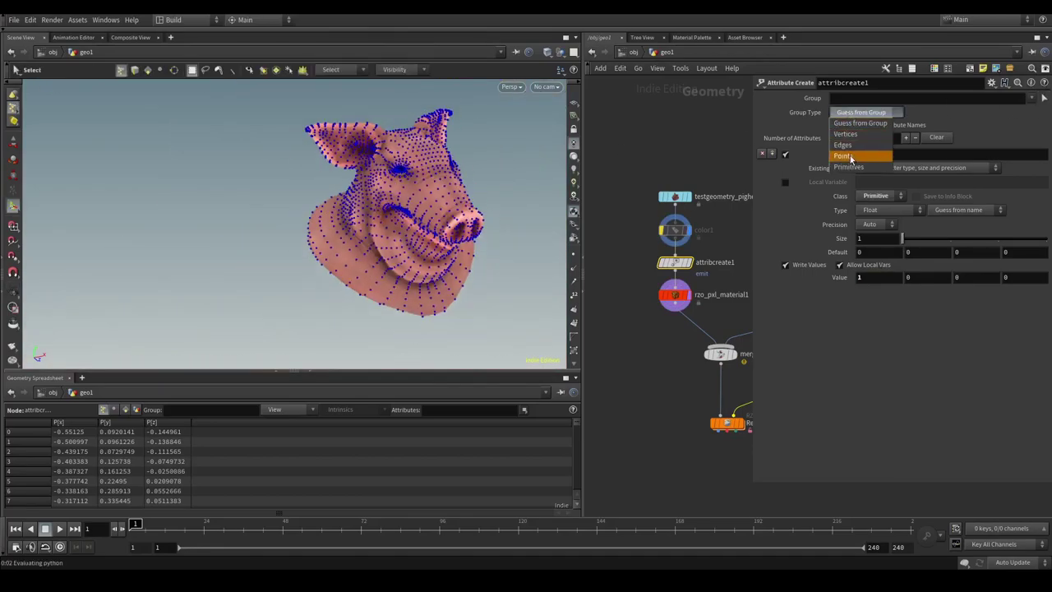
click(854, 155)
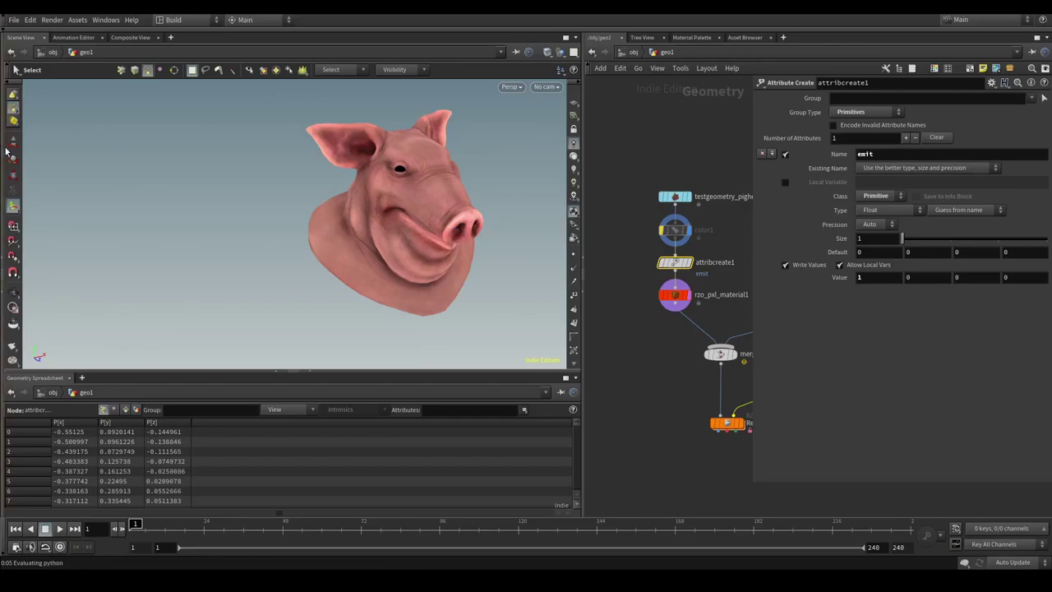
Step: Pick the faces of both pig ears in the viewport as the Attribute Create node's group
key(Escape)
scroll(406, 170, up, 3)
scroll(403, 169, down, 2)
drag(403, 169, 423, 173)
middle_drag(422, 174, 391, 161)
drag(391, 161, 362, 171)
scroll(361, 171, up, 4)
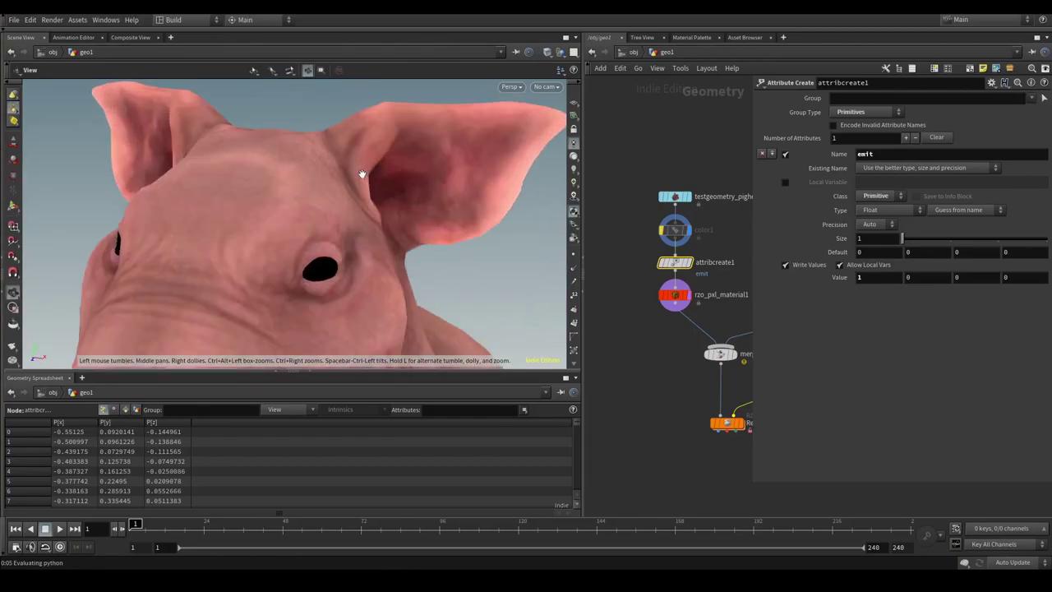
key(s)
drag(402, 136, 477, 199)
alt+drag(277, 167, 436, 185)
drag(157, 159, 281, 214)
scroll(252, 212, down, 5)
scroll(281, 215, up, 1)
key(Return)
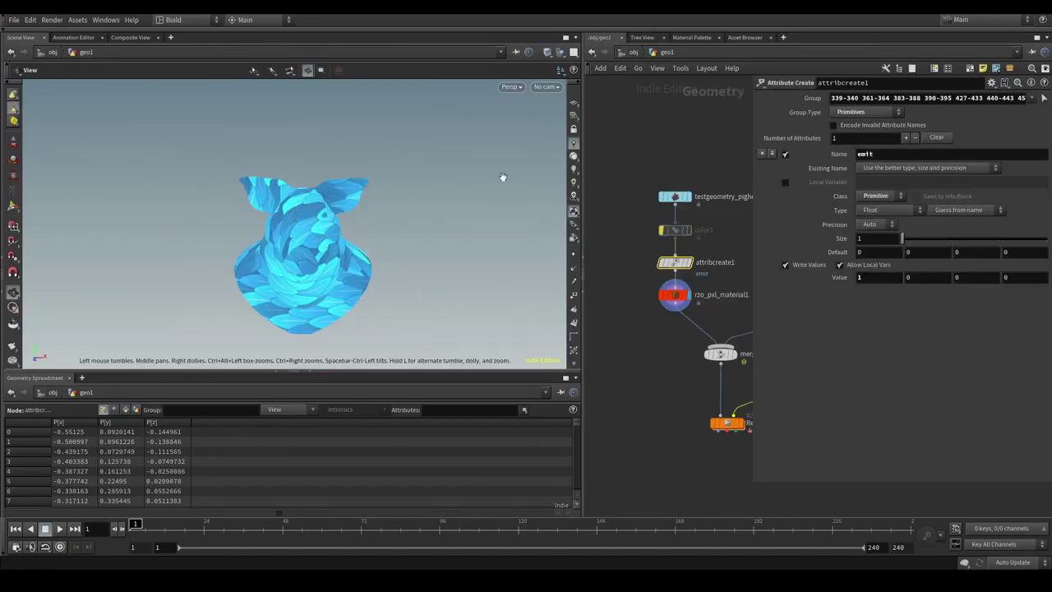
Step: Set the Emission Attribute of rzo_pxl_material1 to emit
middle_drag(726, 290, 692, 245)
drag(300, 215, 348, 198)
scroll(651, 272, up, 3)
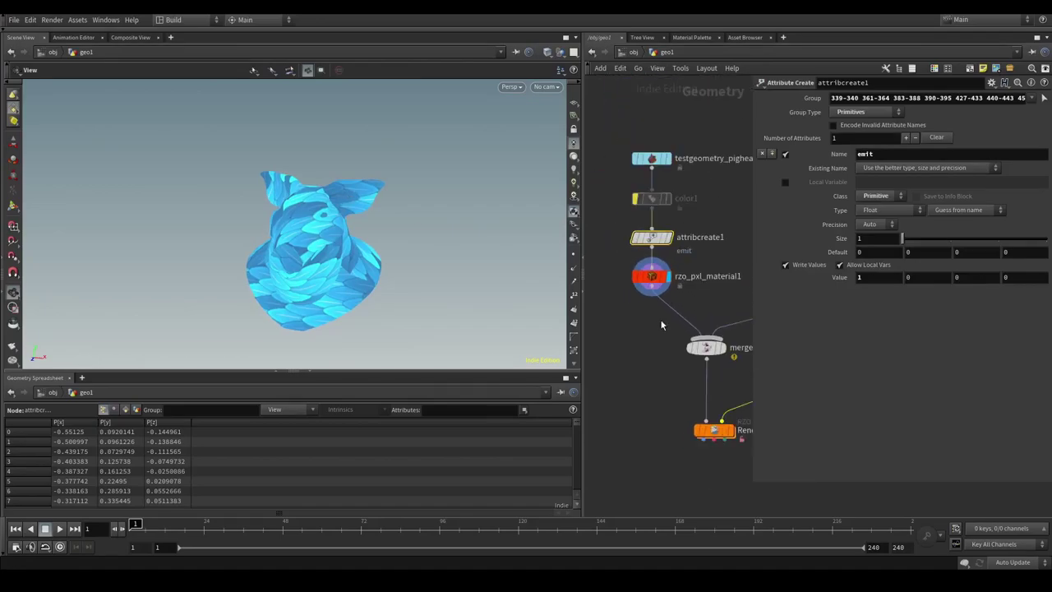
click(649, 276)
drag(754, 354, 810, 329)
click(890, 173)
text(emit)
key(Return)
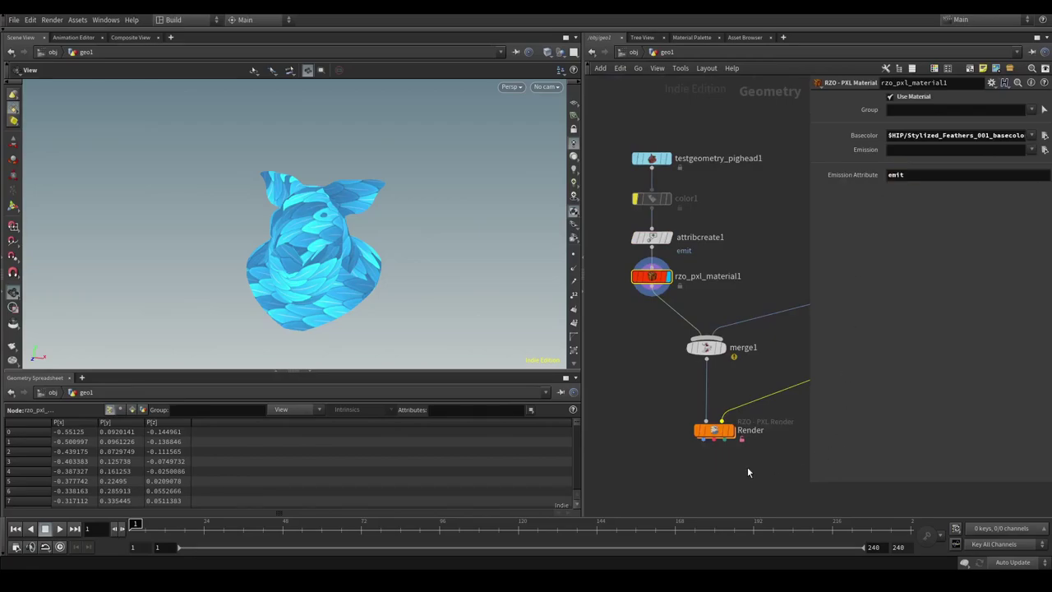
Step: Display the Render node's output and inspect the pig head's ears in the pixel-art render
click(731, 430)
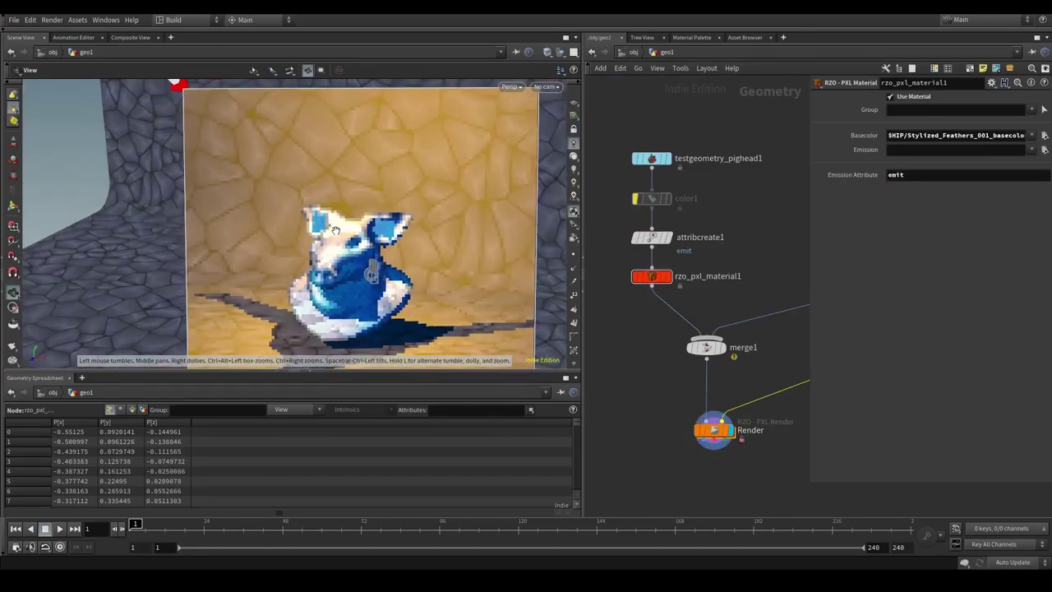
right_drag(335, 230, 373, 232)
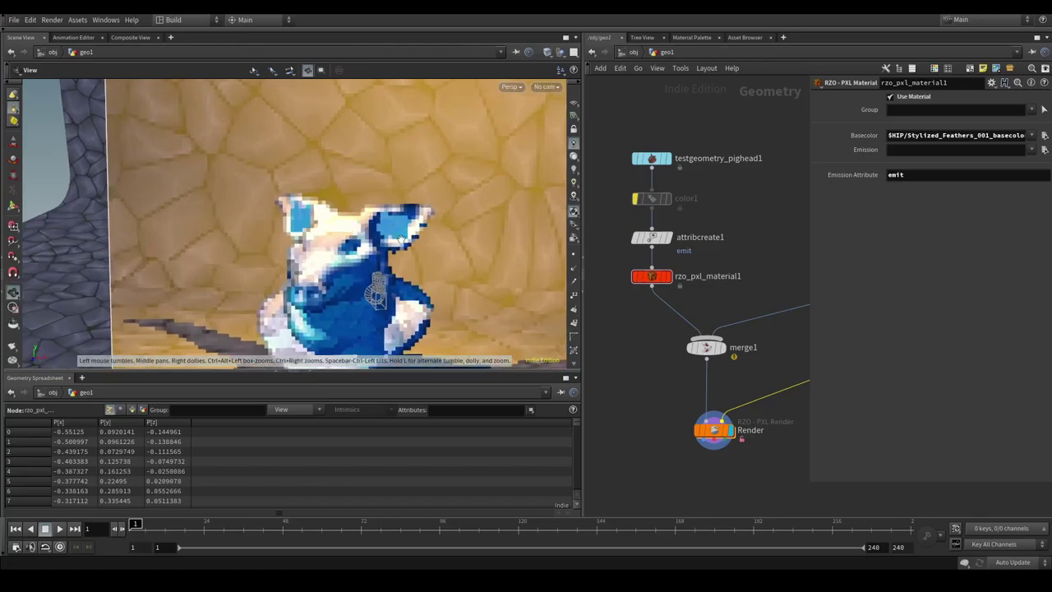
scroll(406, 239, down, 3)
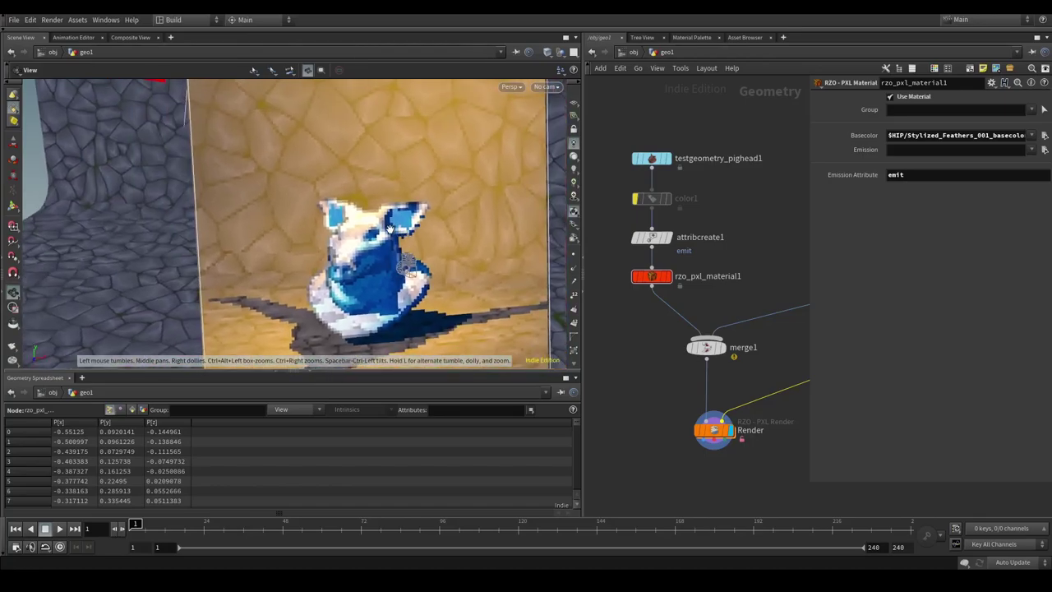
scroll(390, 229, down, 2)
drag(390, 229, 375, 220)
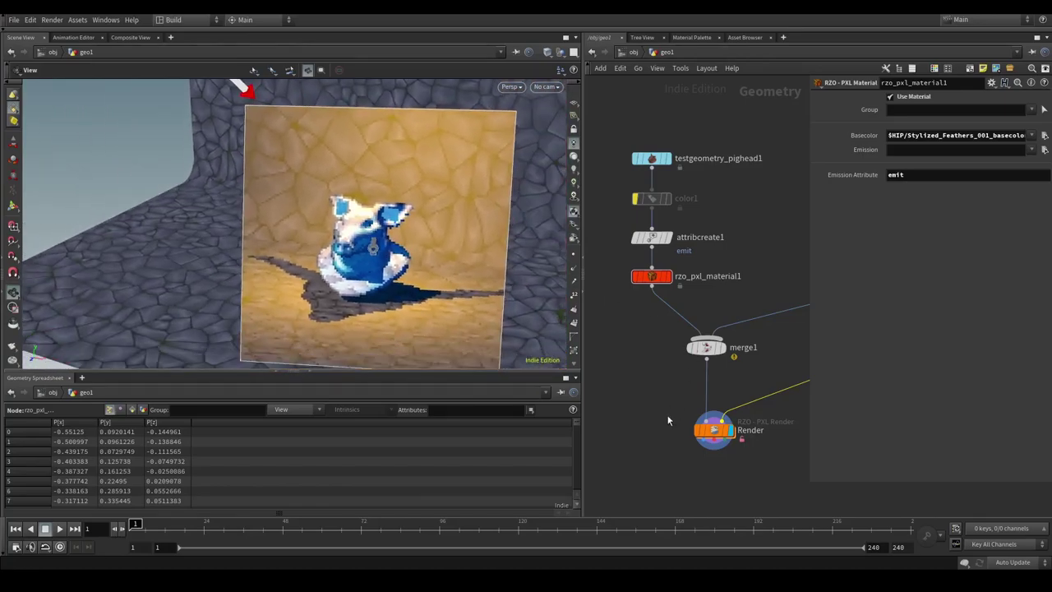
Step: Set the Render node's Glow Strength to 1.99 and its Radius to 1
click(714, 432)
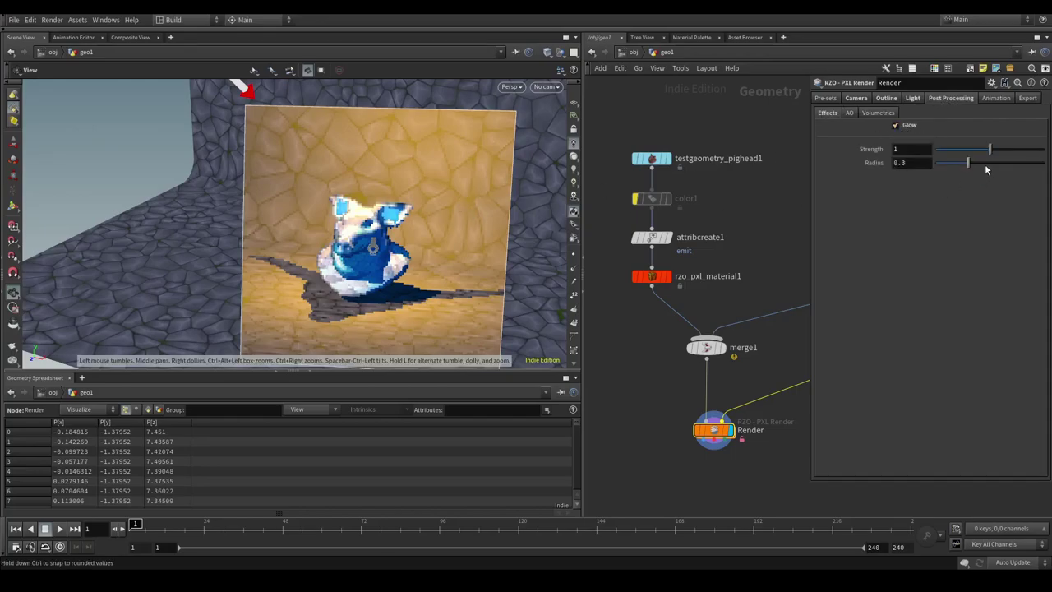
click(1045, 150)
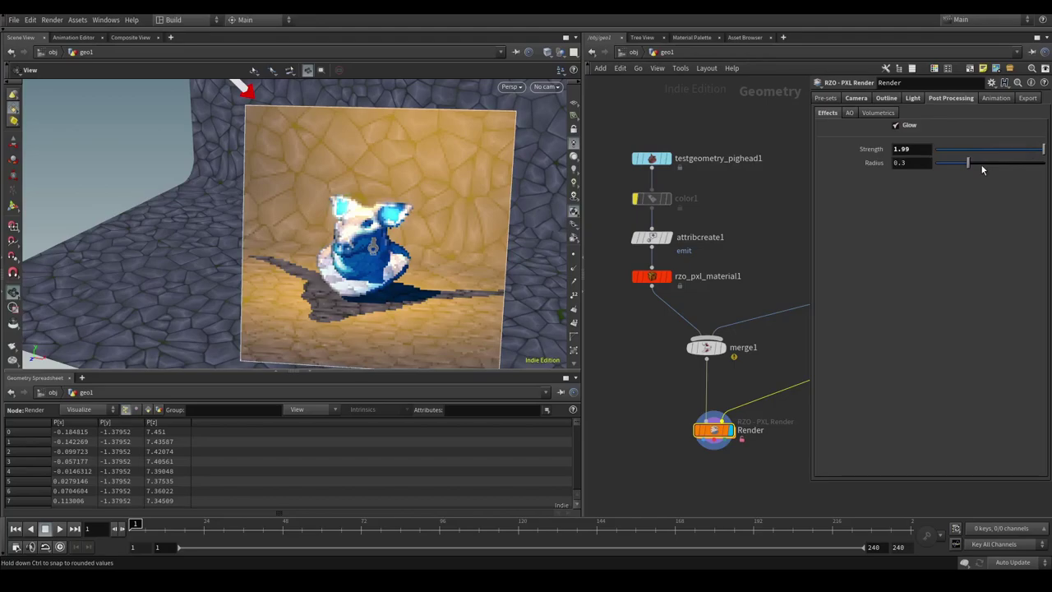
click(1014, 163)
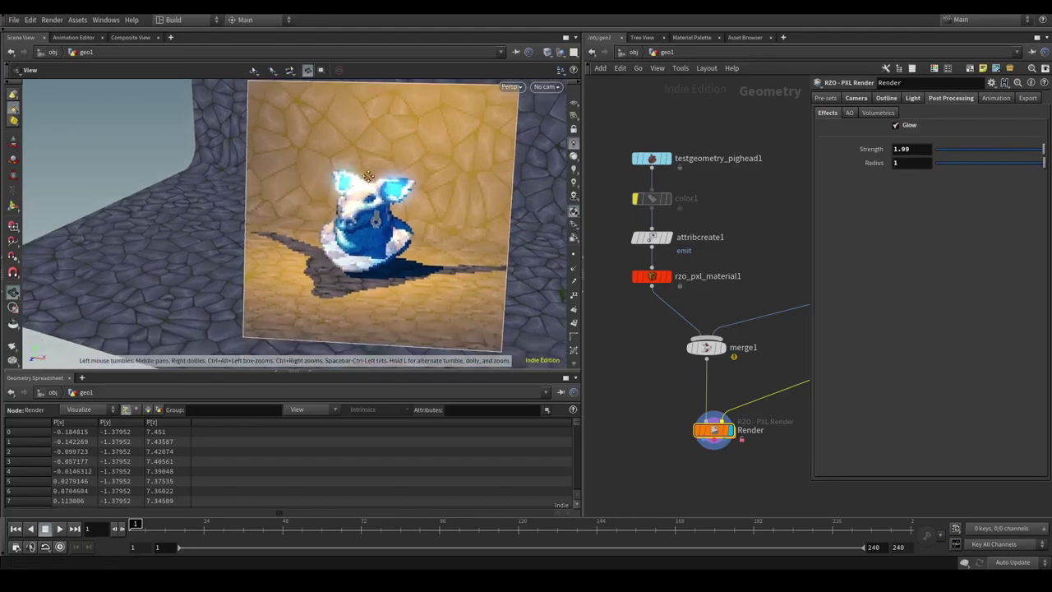
scroll(367, 171, up, 2)
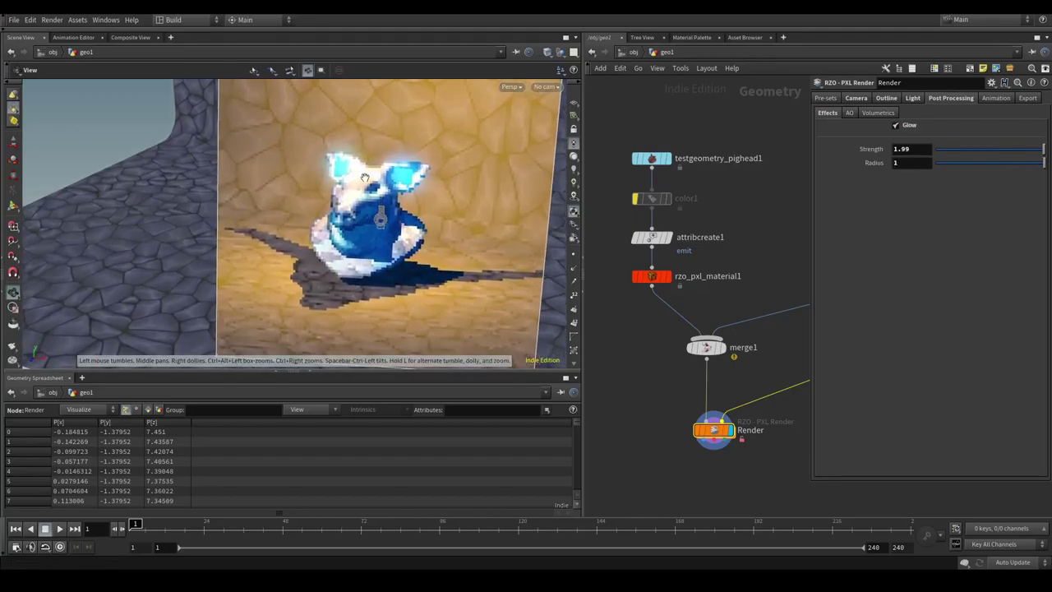
Step: Enable Dithering in the Render node's light settings and inspect the dithered shading up close
click(652, 276)
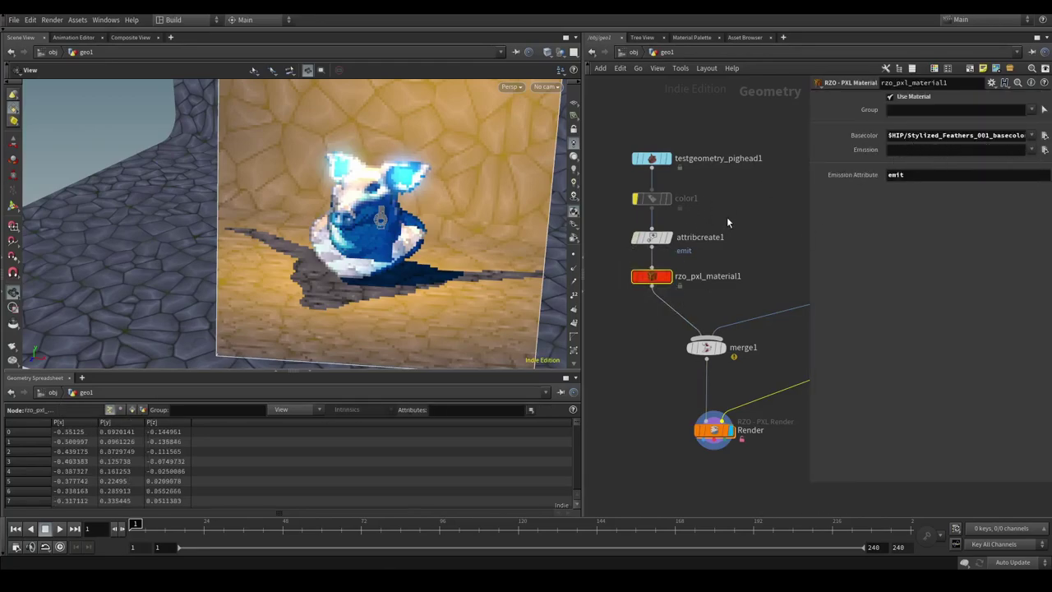
scroll(715, 230, down, 6)
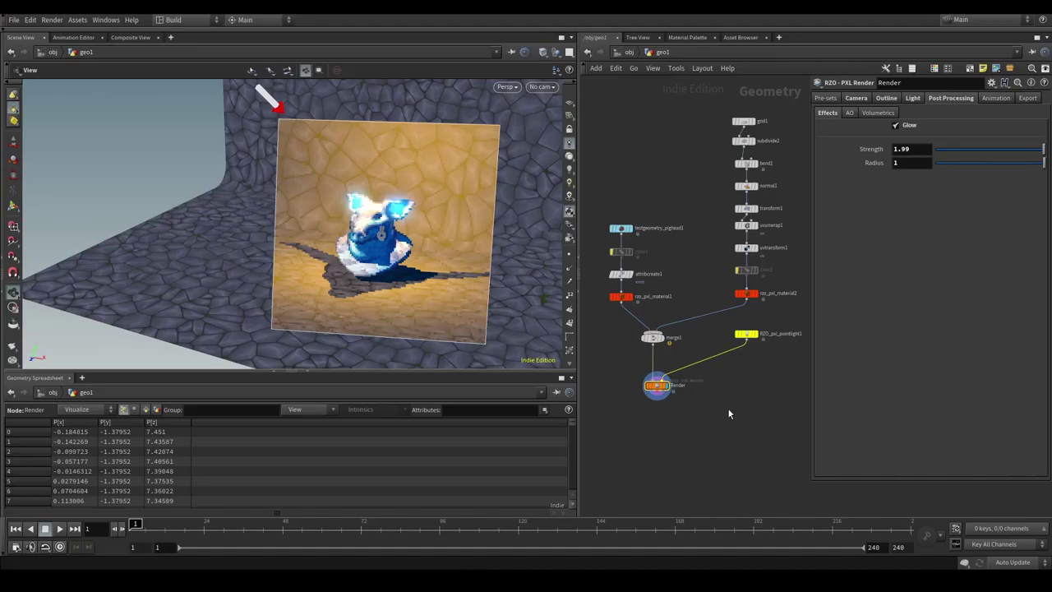
click(913, 99)
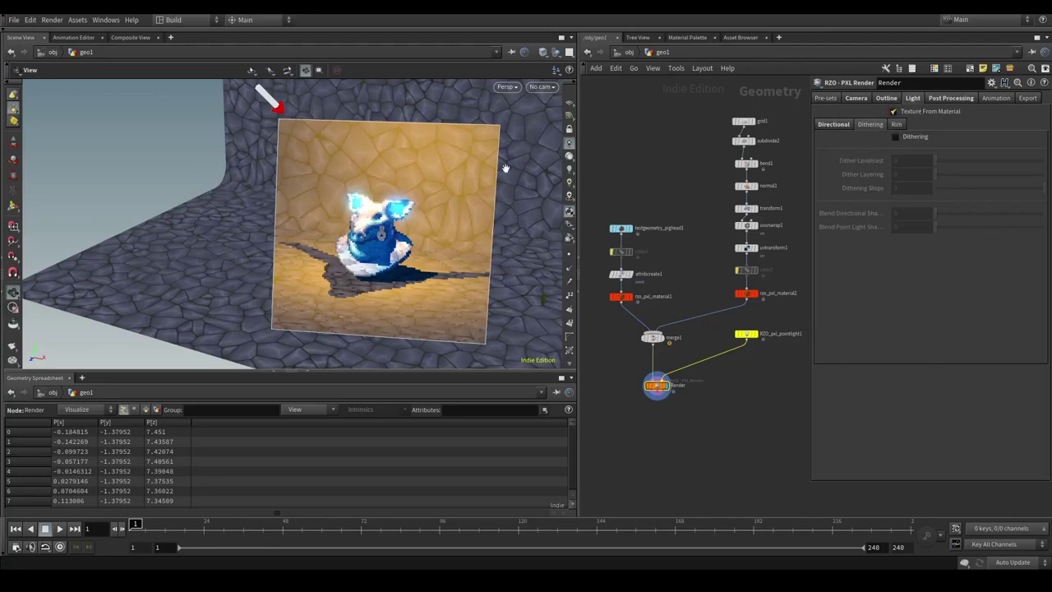
click(896, 136)
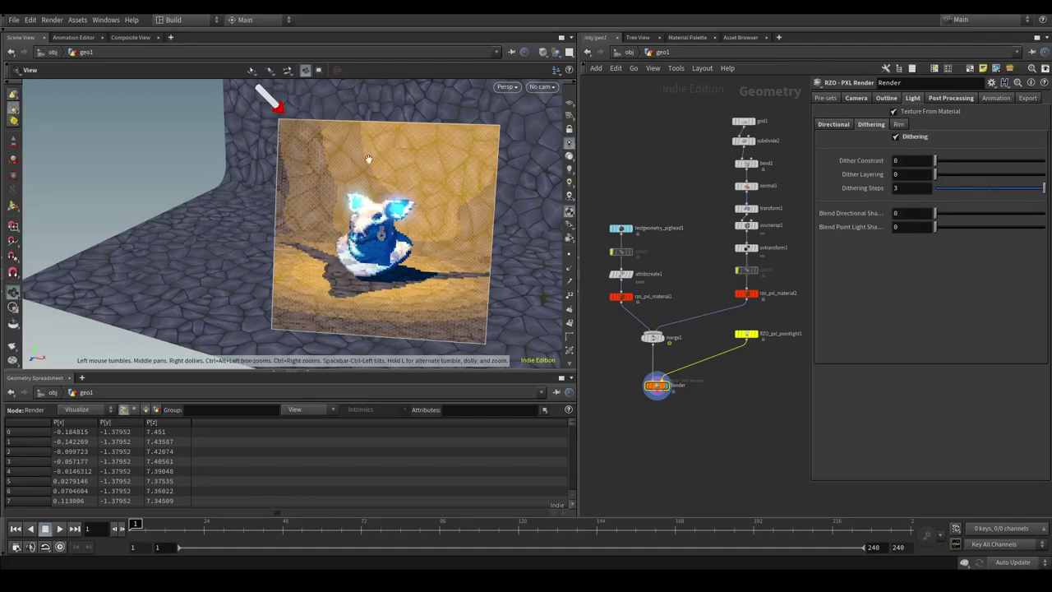
scroll(376, 196, up, 1)
scroll(375, 195, up, 2)
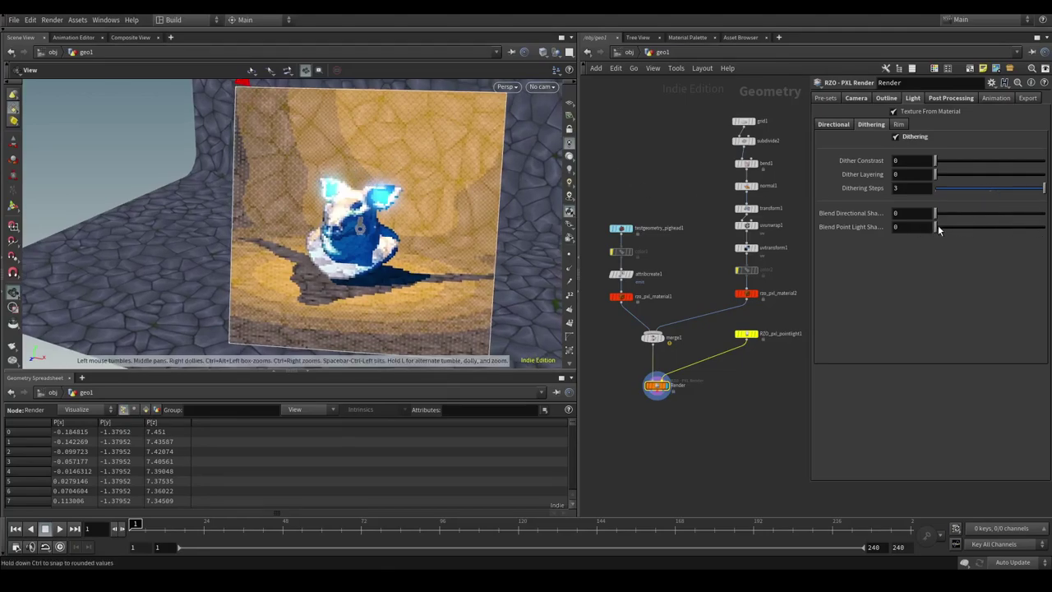
Step: Try different point light blending, Dithering Steps, Dither Layering and dither contrast values, returning the steps to 3 and the others to 0
mouse_move(935, 227)
mouse_down()
mouse_move(1050, 231)
mouse_move(933, 228)
mouse_up()
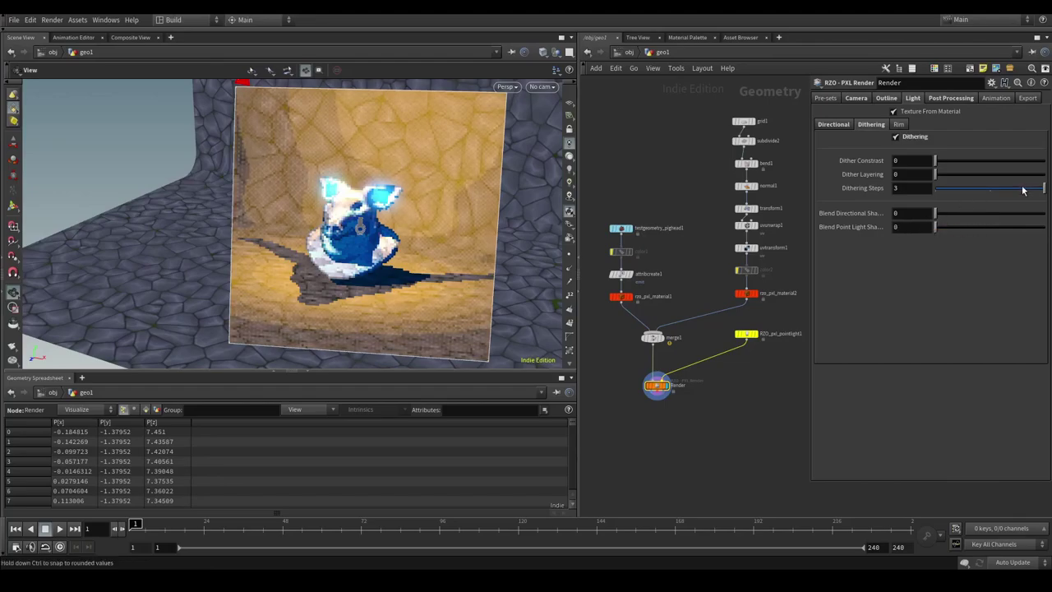
drag(997, 185, 1029, 191)
drag(942, 177, 1040, 174)
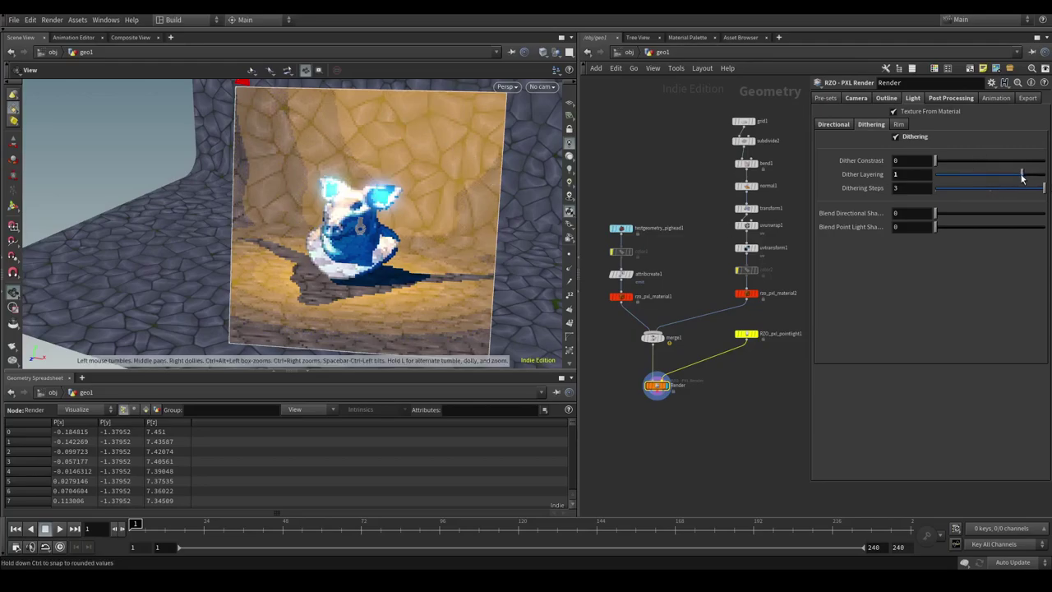
drag(1021, 173, 921, 180)
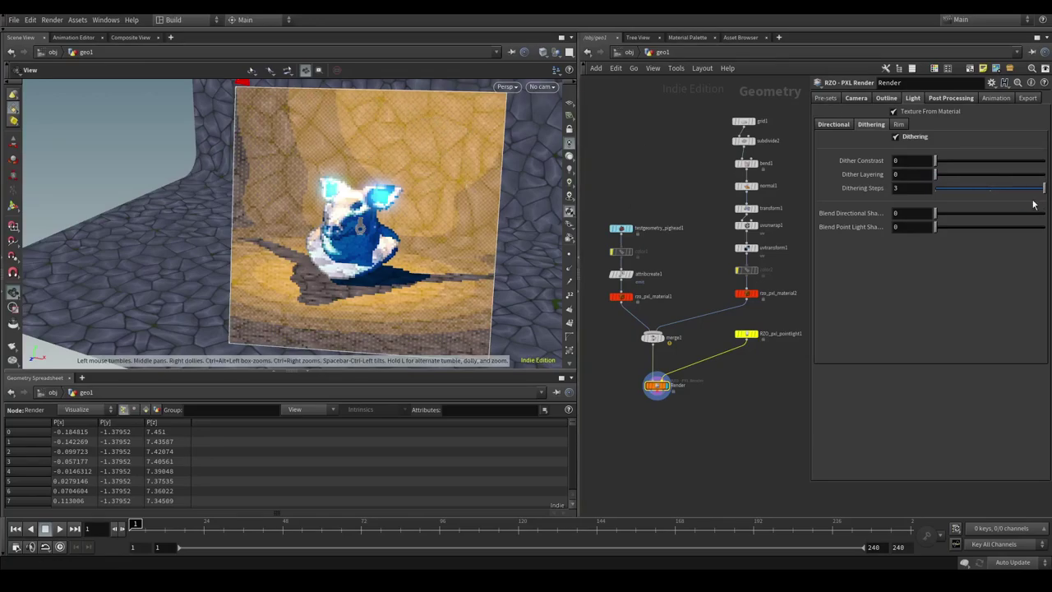
mouse_move(936, 161)
mouse_down()
mouse_move(1043, 161)
mouse_move(935, 159)
mouse_up()
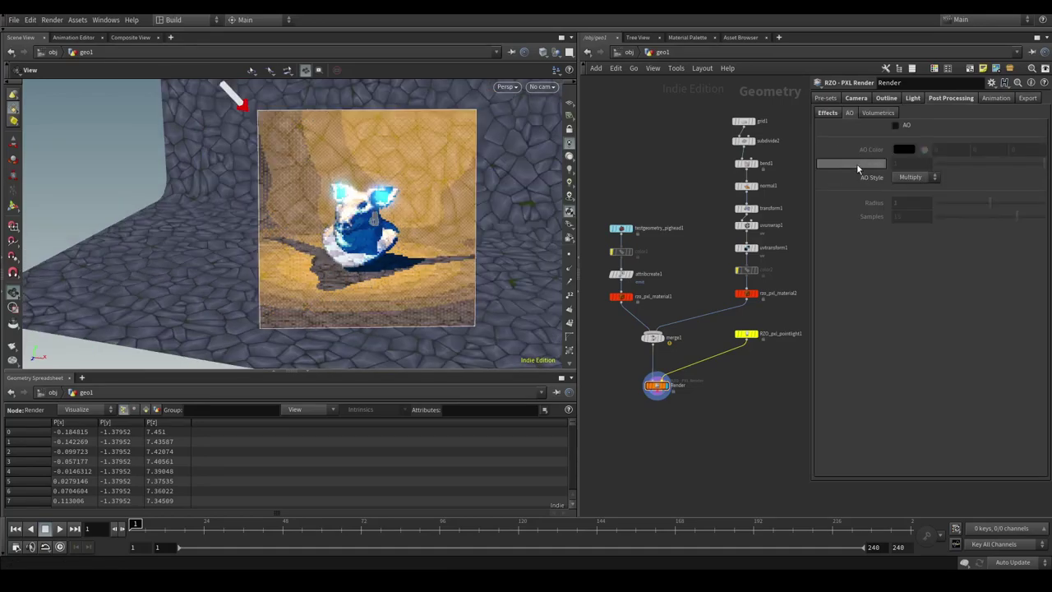
Step: Enable AO in the Render node's post processing and compare the pig head's shading with it off and on
click(894, 125)
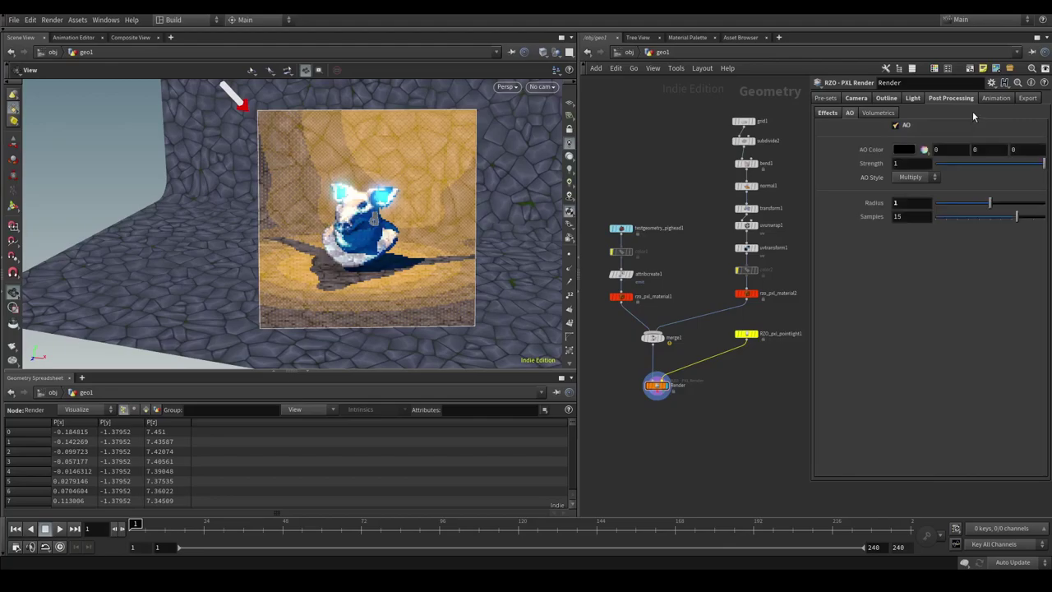
scroll(352, 234, up, 2)
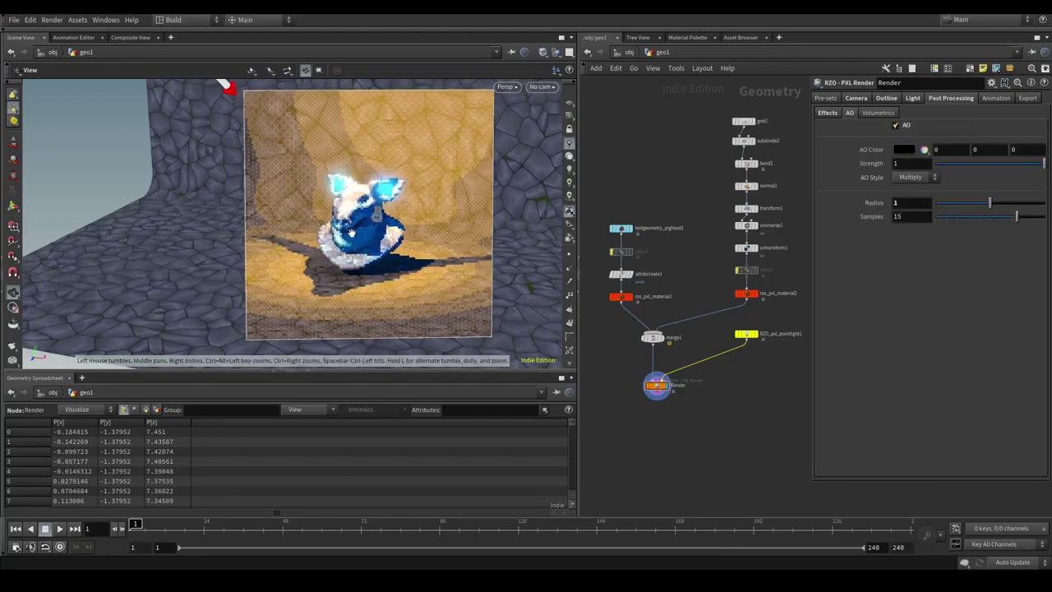
scroll(352, 234, up, 1)
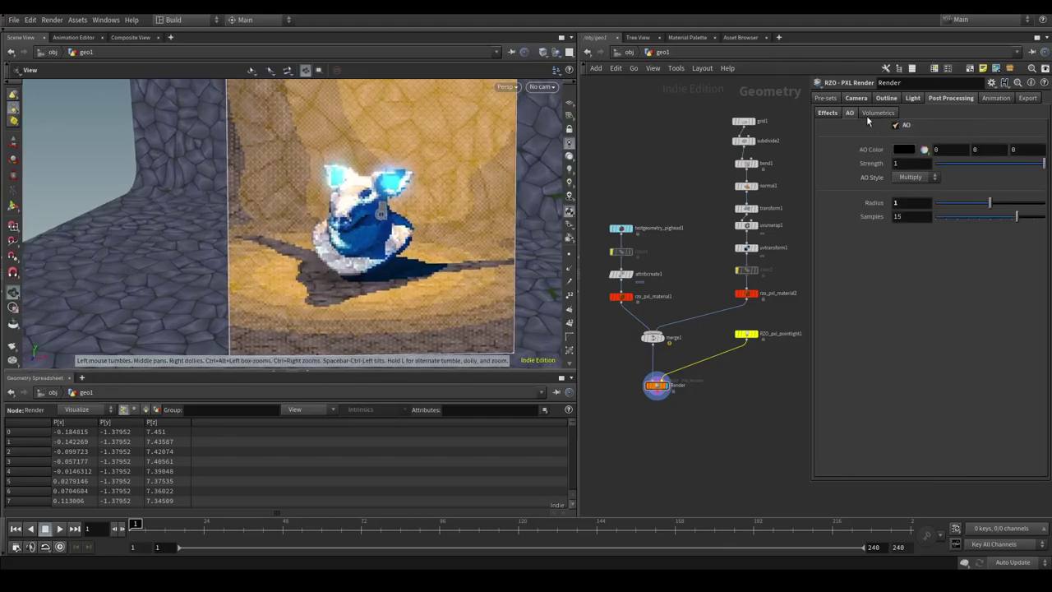
scroll(382, 212, up, 1)
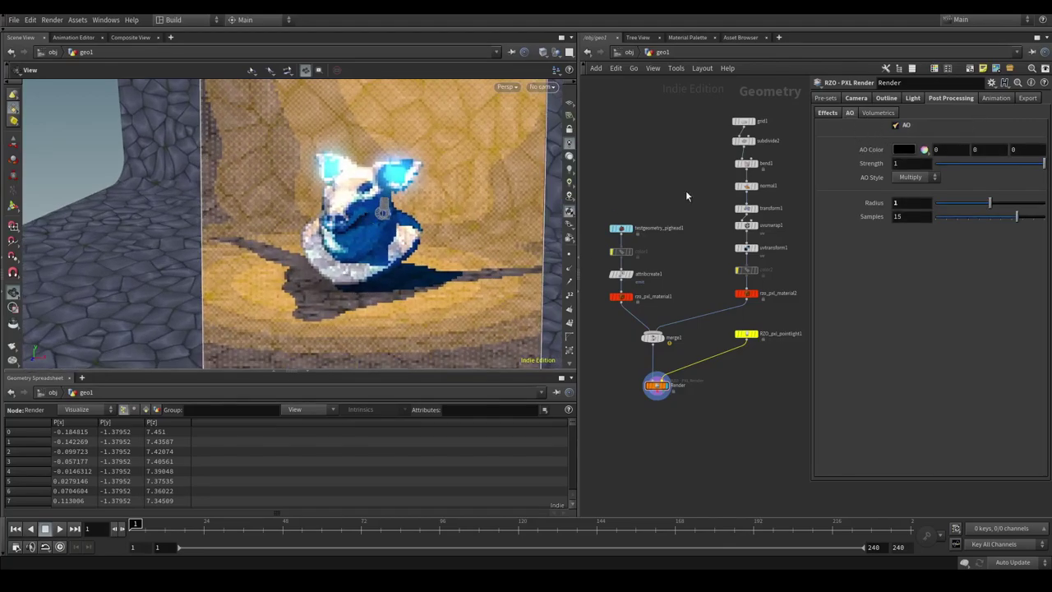
click(894, 125)
click(894, 125)
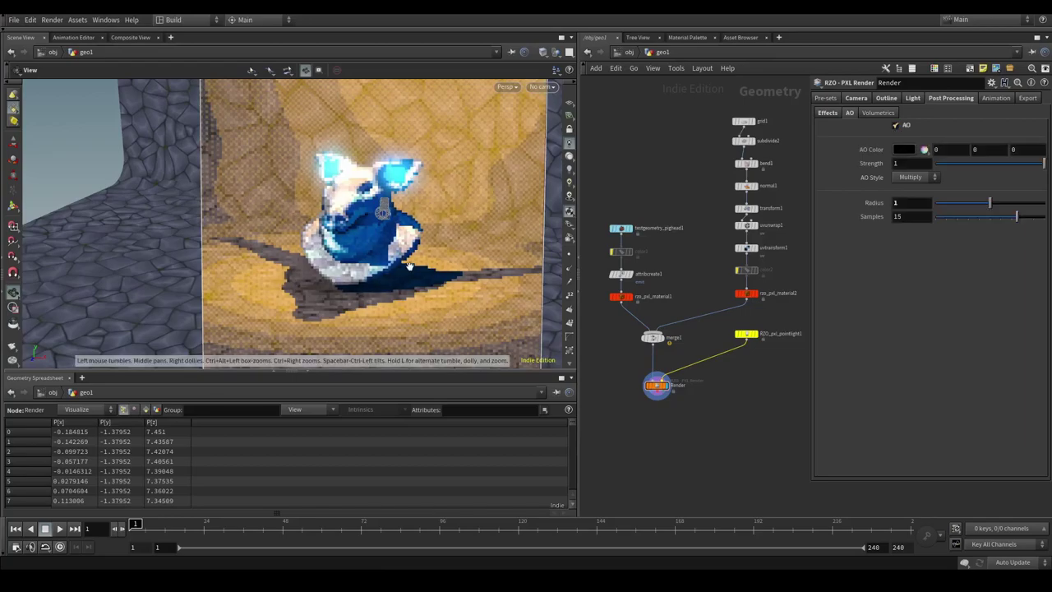
middle_drag(373, 231, 401, 236)
scroll(401, 236, down, 2)
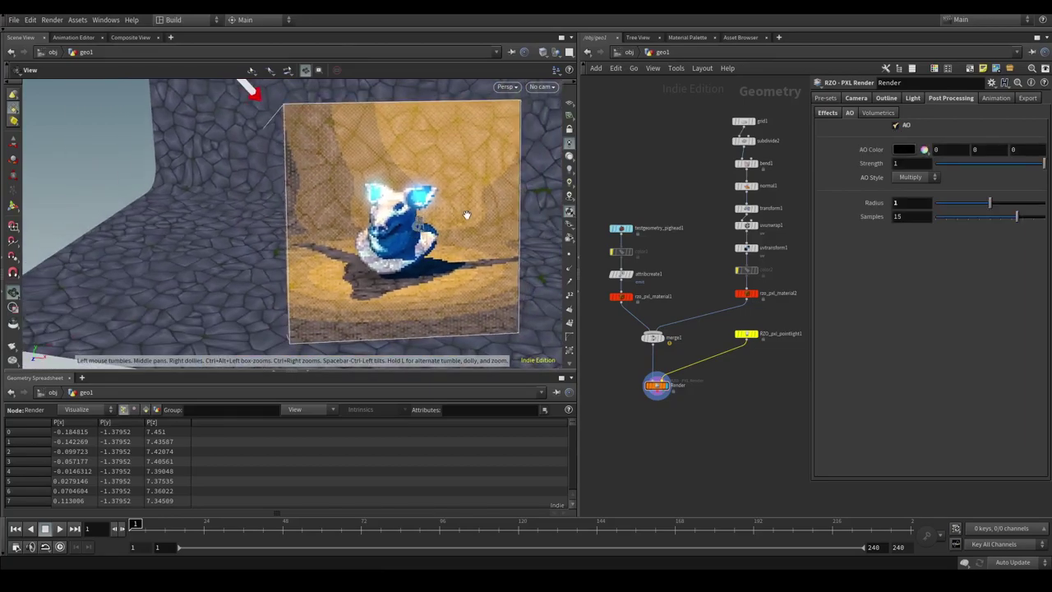
scroll(445, 218, up, 3)
scroll(401, 228, down, 1)
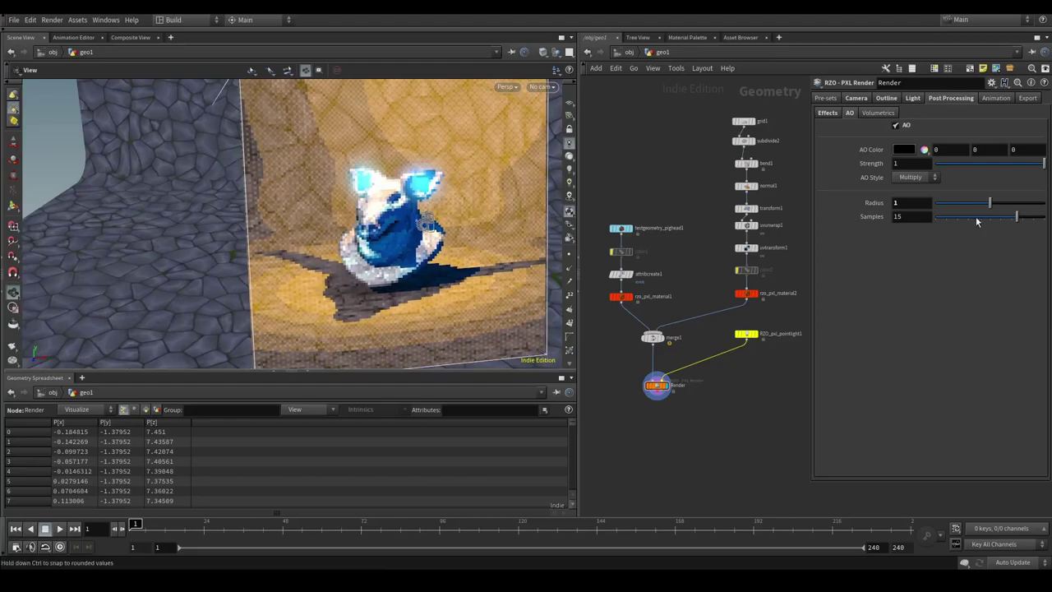
Step: Set the AO Samples to 25 and the AO Radius to 1.1
mouse_move(1010, 220)
mouse_down()
mouse_move(923, 218)
mouse_move(1027, 218)
mouse_up()
key(Return)
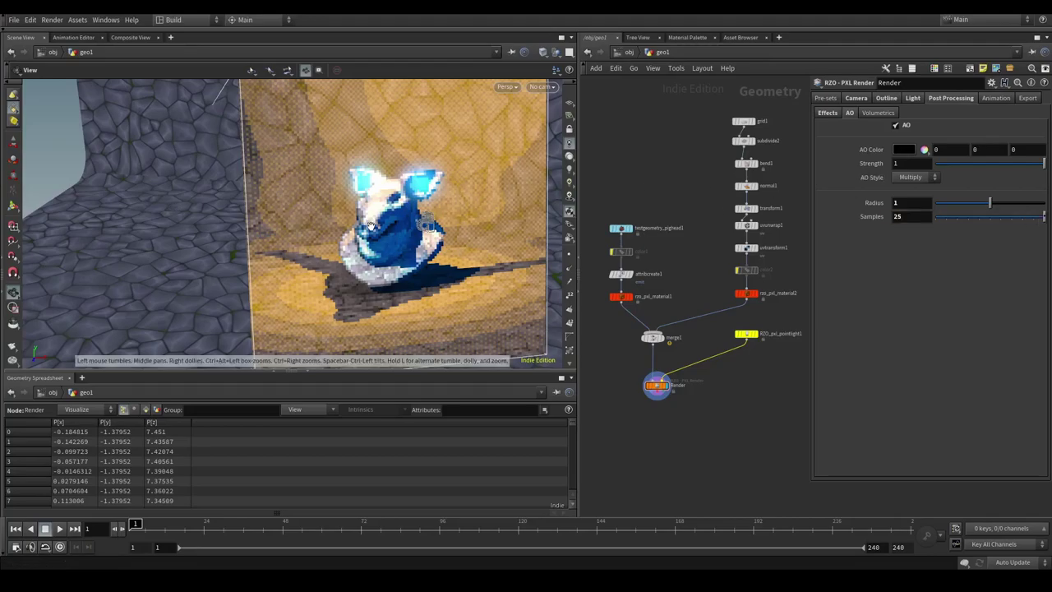
mouse_move(989, 203)
mouse_down()
mouse_move(936, 206)
mouse_move(995, 202)
mouse_up()
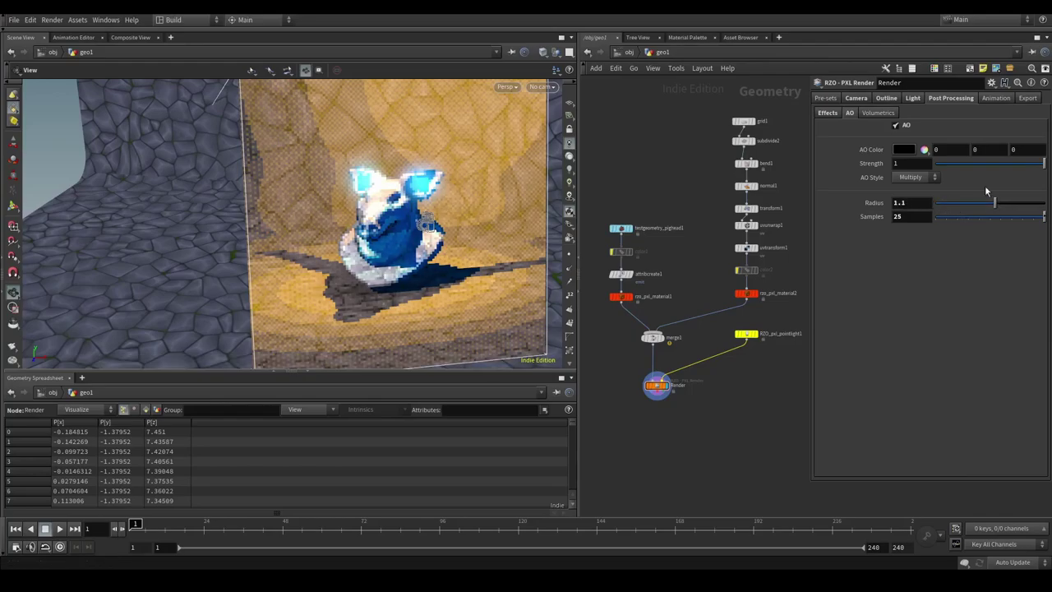
Step: Try a lower AO Strength and return it to 1, and set the AO Style to Overlay with a pure red AO Color
click(994, 164)
drag(995, 163, 1047, 163)
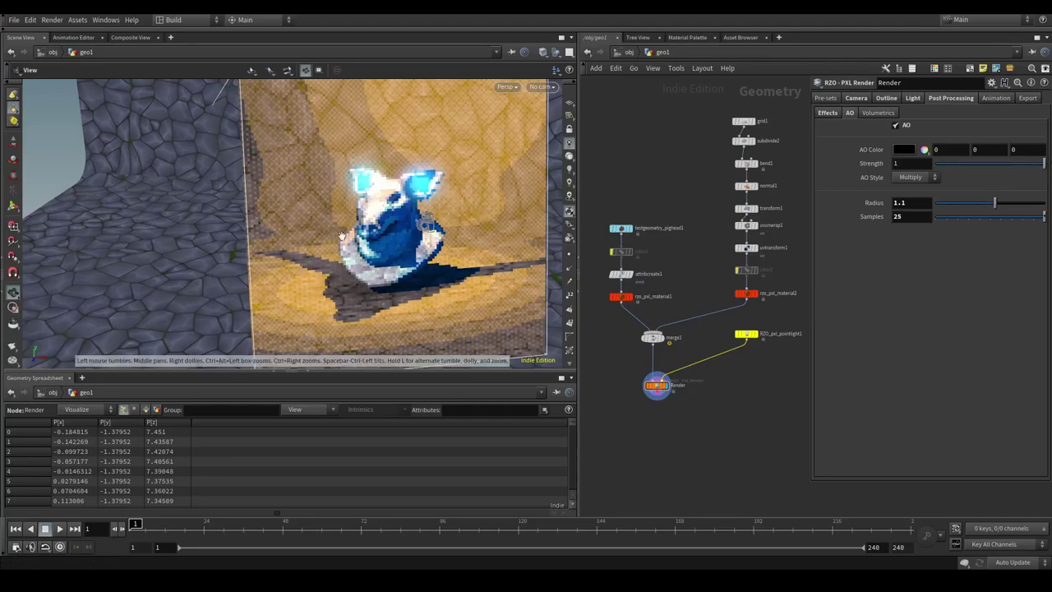
scroll(361, 230, up, 2)
click(908, 177)
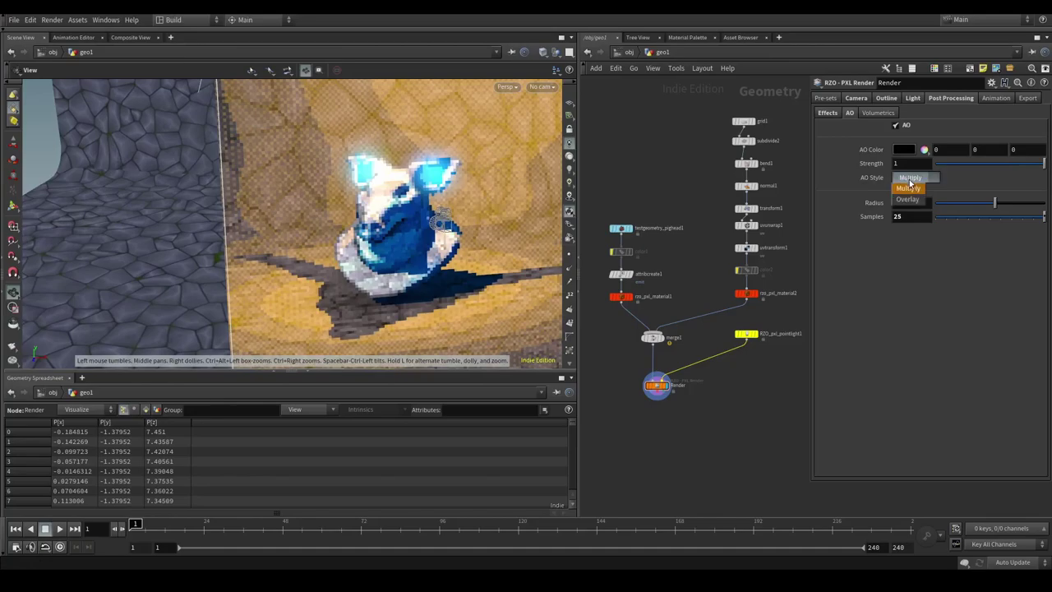
click(907, 198)
click(901, 151)
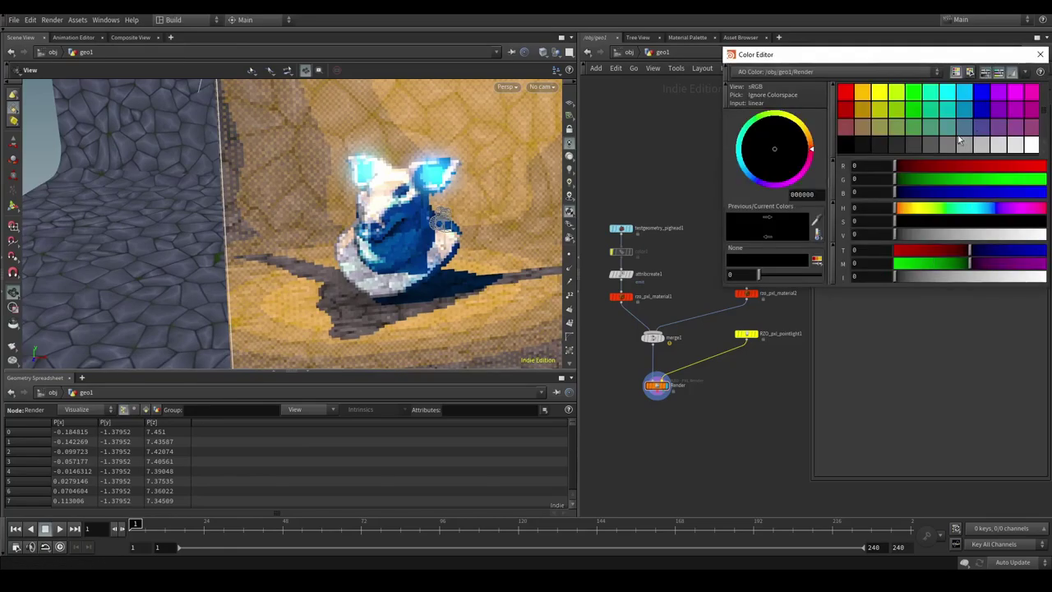
click(849, 95)
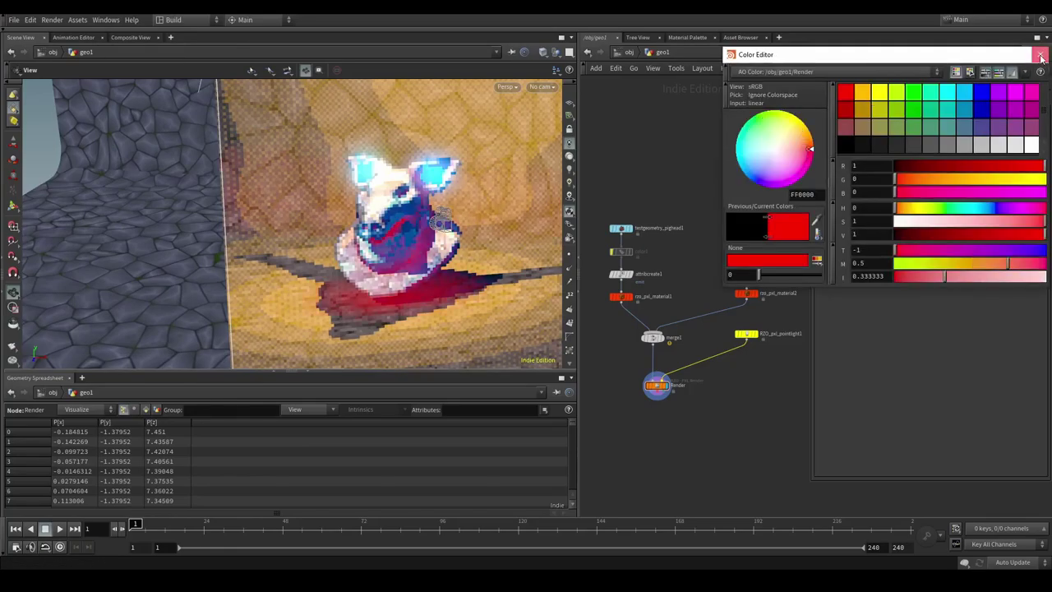
click(1040, 55)
scroll(386, 215, up, 3)
scroll(395, 224, down, 3)
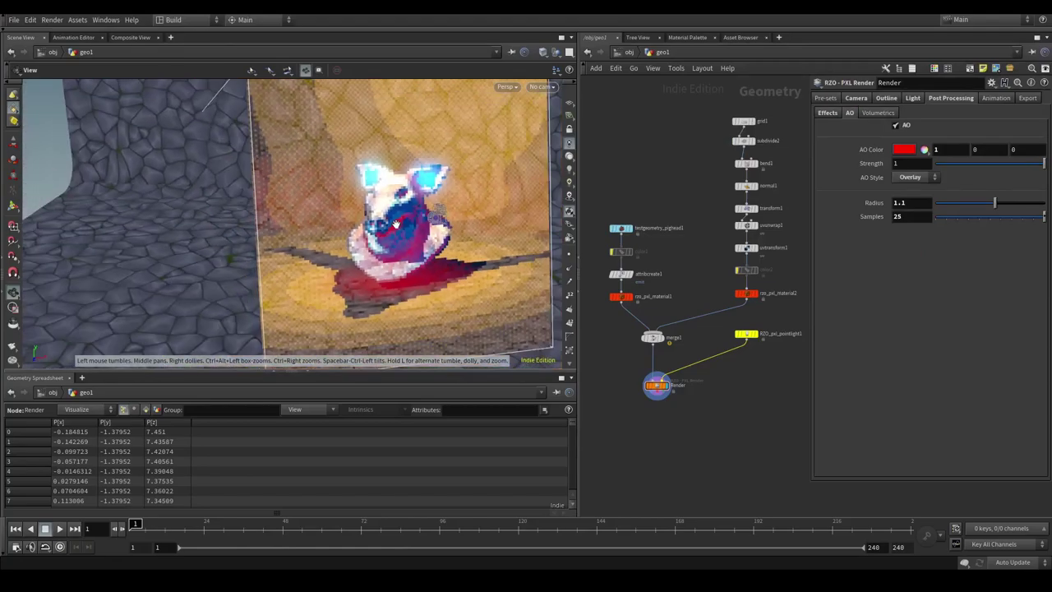
scroll(415, 226, up, 2)
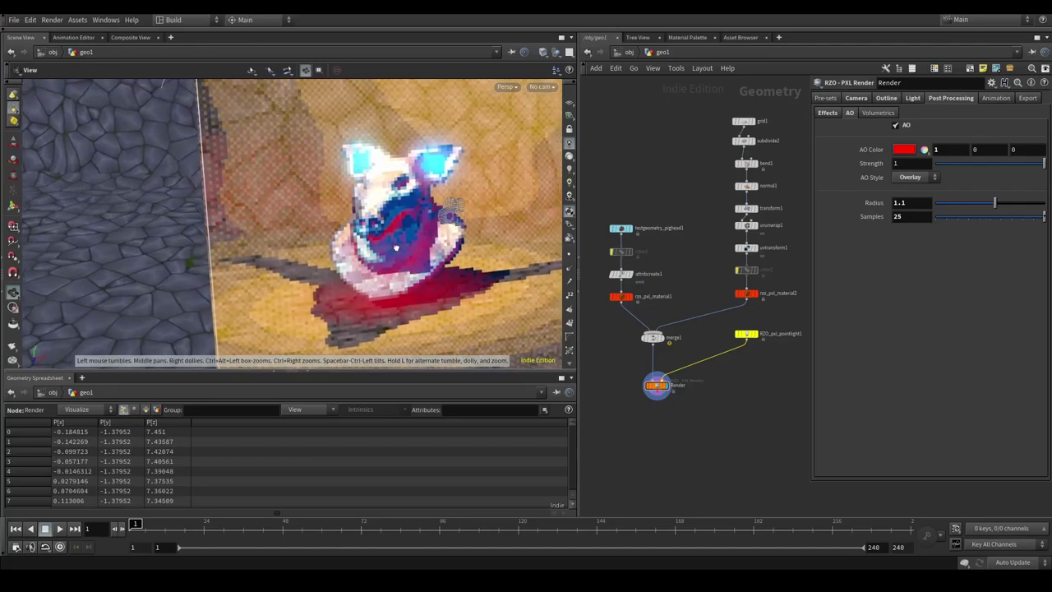
Step: Vary the AO Strength and return it to 1, set the AO Style to Multiply and inspect the pig head's shading
drag(1017, 164, 1049, 164)
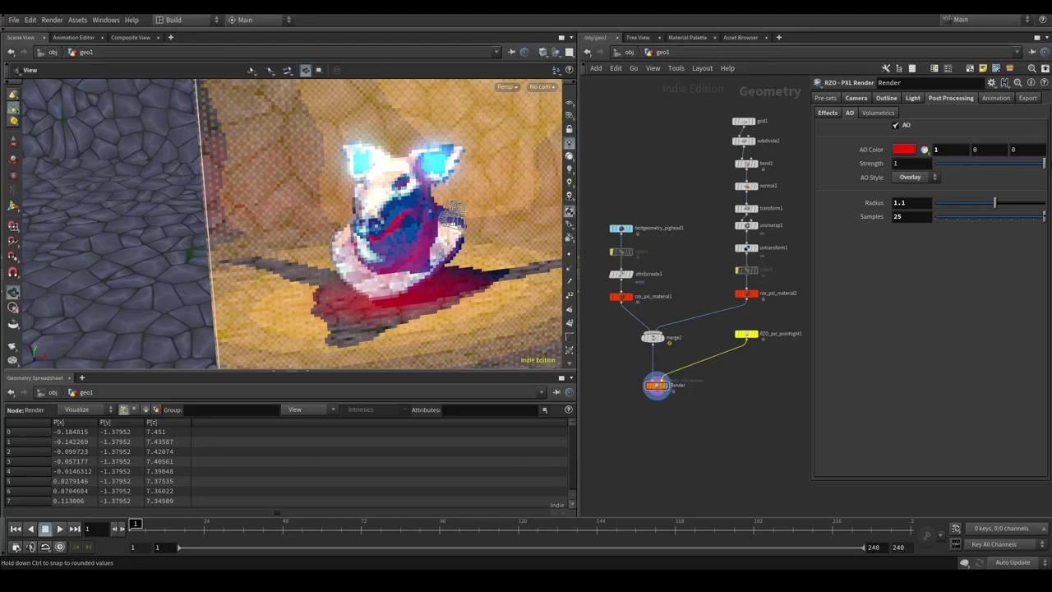
click(910, 177)
click(910, 190)
drag(430, 230, 367, 282)
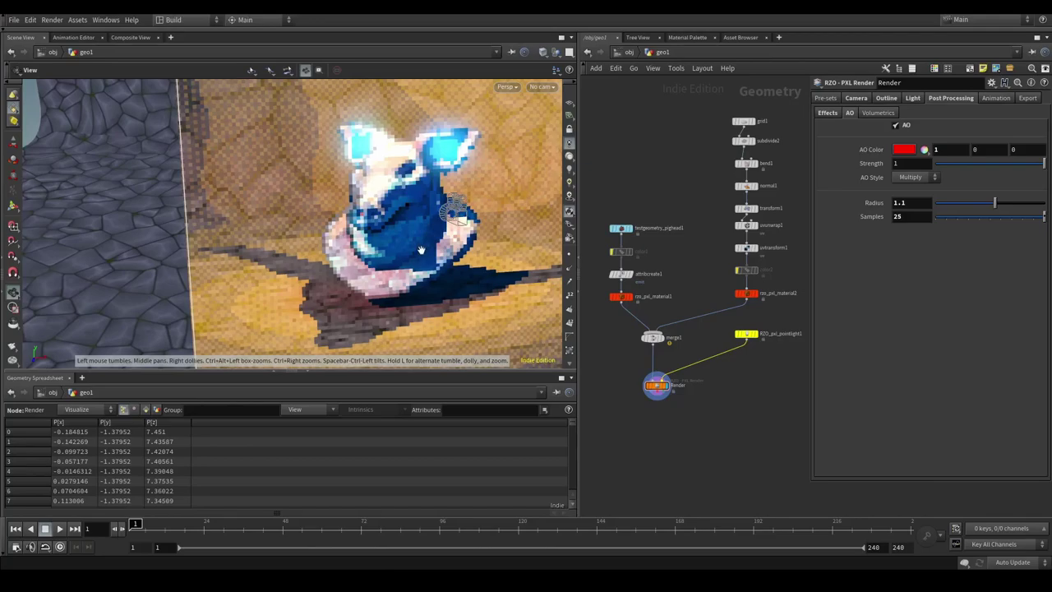
drag(421, 249, 355, 272)
scroll(356, 273, down, 3)
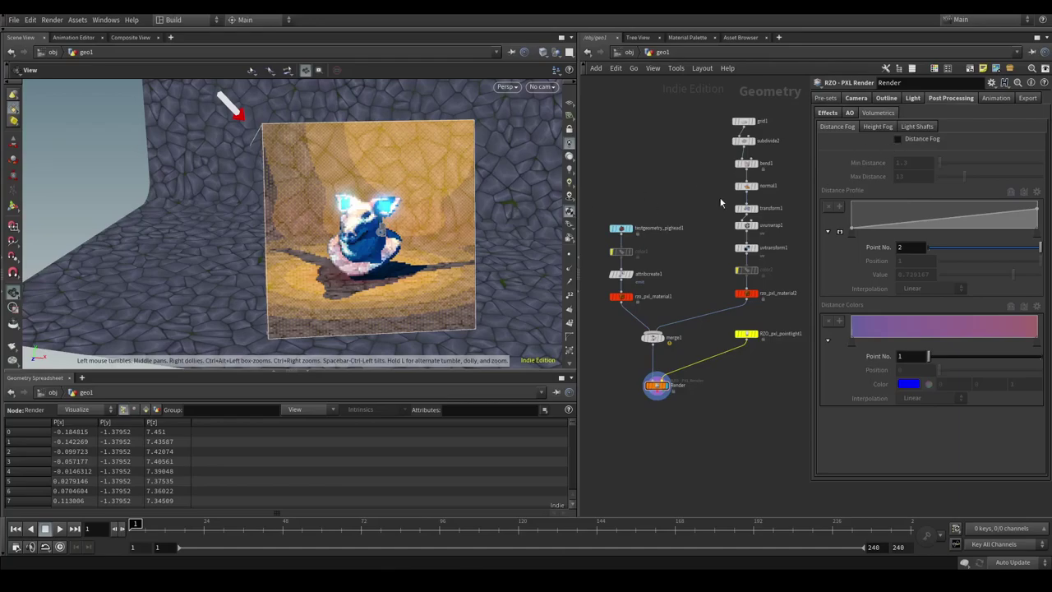
Step: Enable Distance Fog in the Volumetrics settings with a Min Distance of 1.8 and a Max Distance of 10.9
click(897, 139)
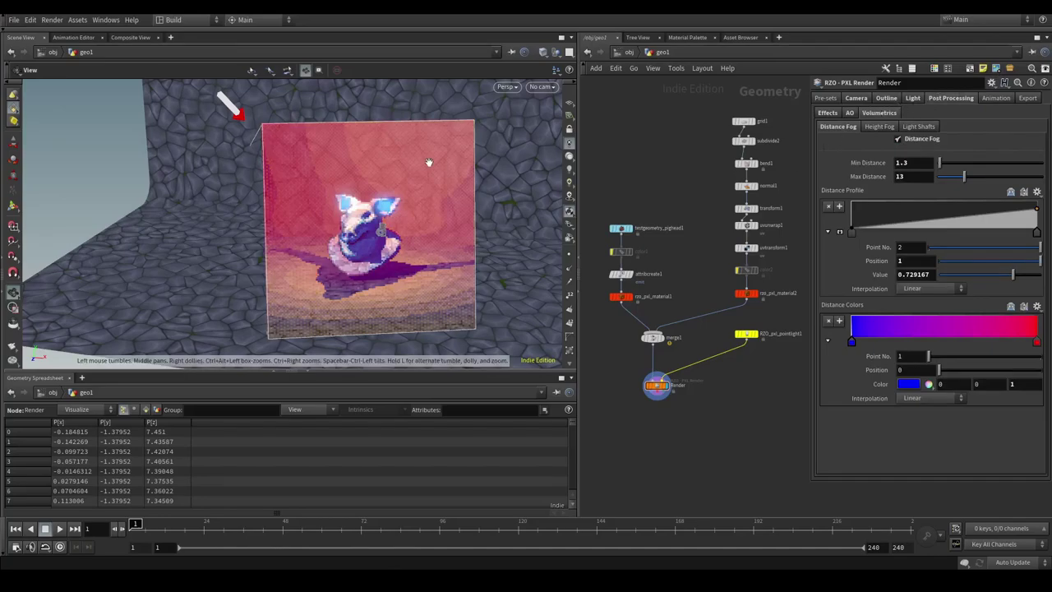
drag(387, 208, 386, 231)
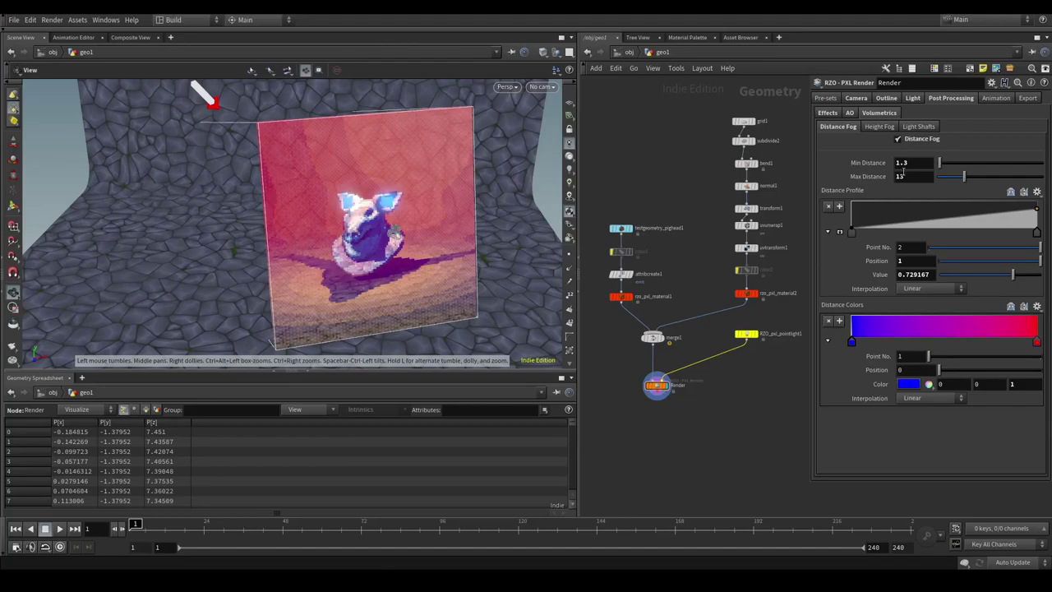
key(Return)
drag(963, 177, 943, 163)
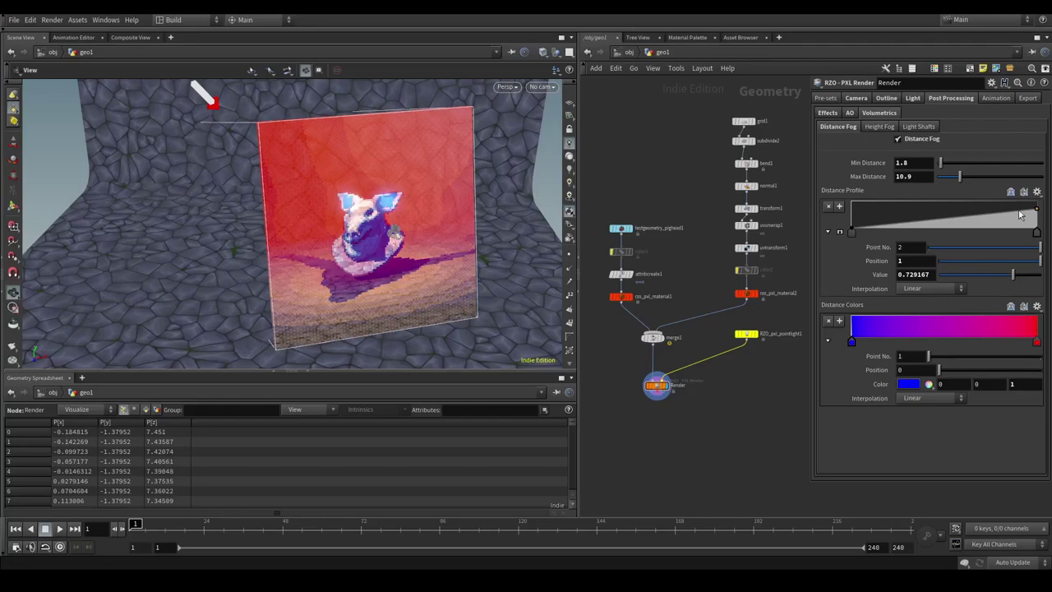
Step: Lower the Distance Profile's end point value to about 0.667, try extra points on the ramp and undo them
drag(1037, 211, 885, 216)
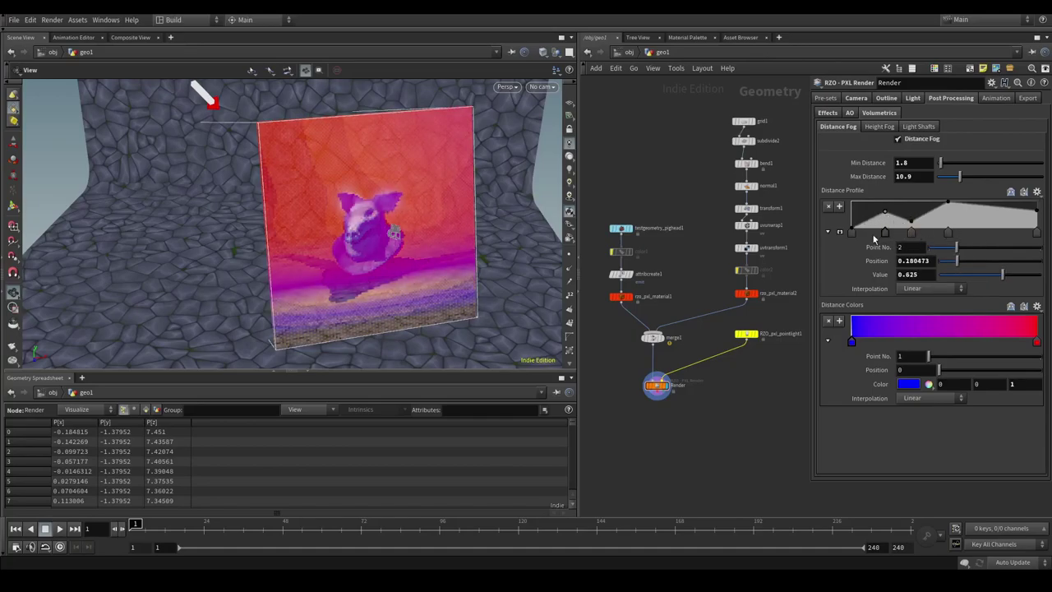
click(948, 235)
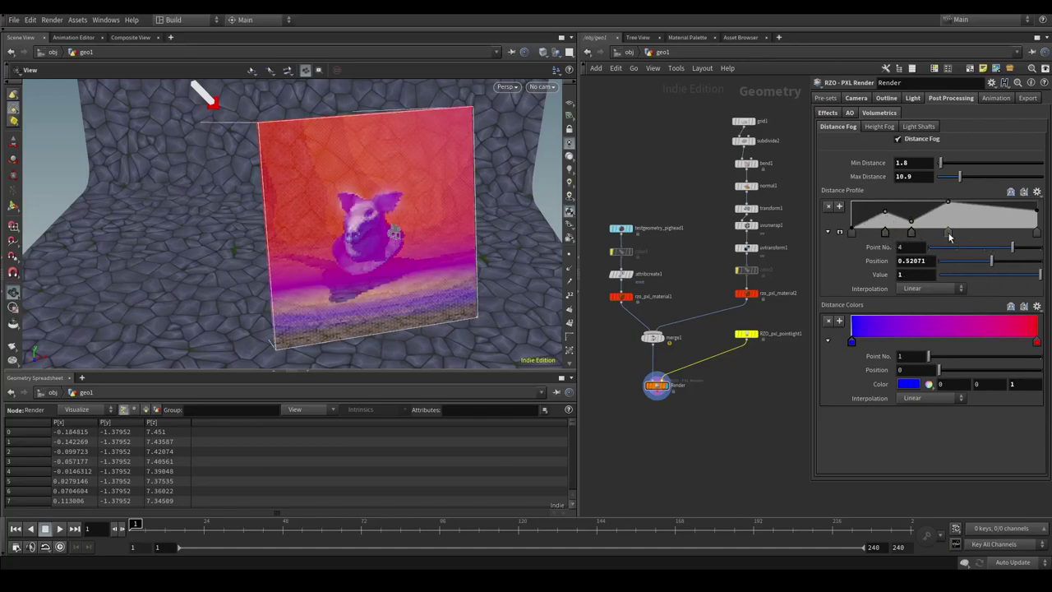
key(ctrl+z)
key(ctrl+z)
key(ctrl+z)
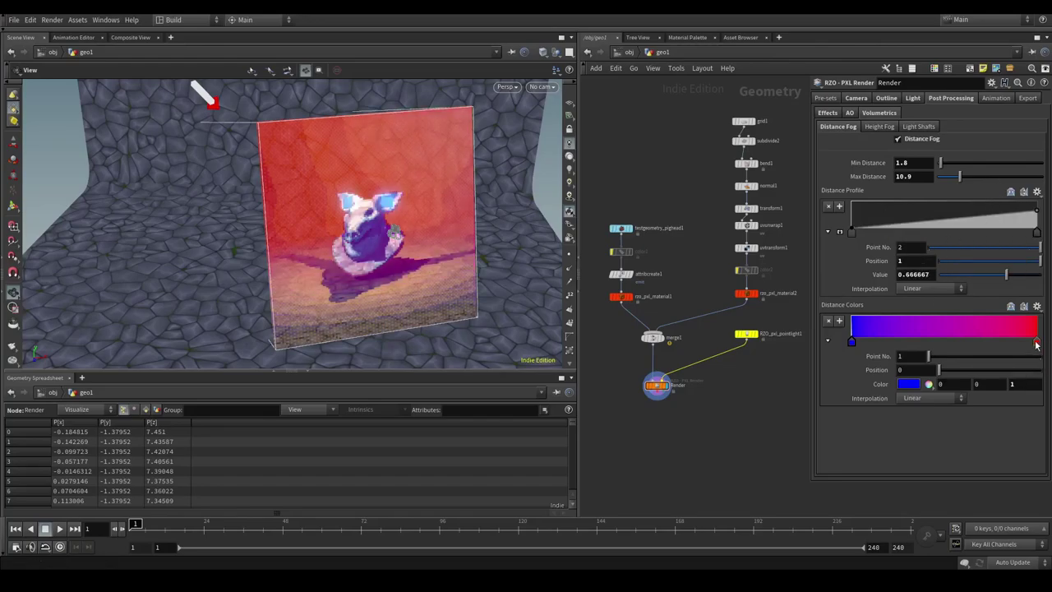
Step: Add a pure green point at position 0.5 of the Distance Colors ramp and turn off Distance Fog
double_click(944, 336)
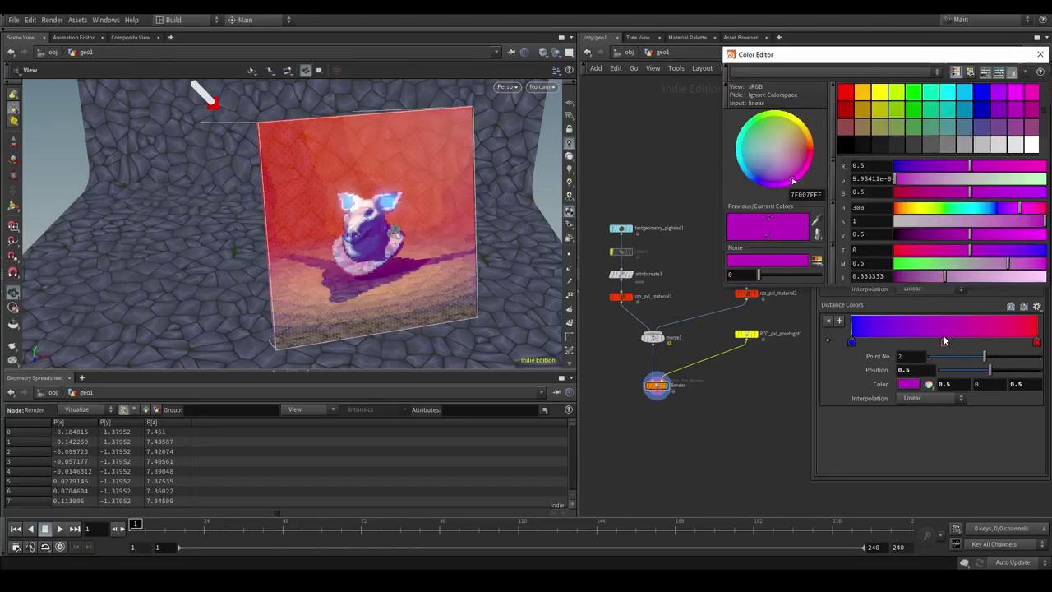
click(879, 94)
click(908, 93)
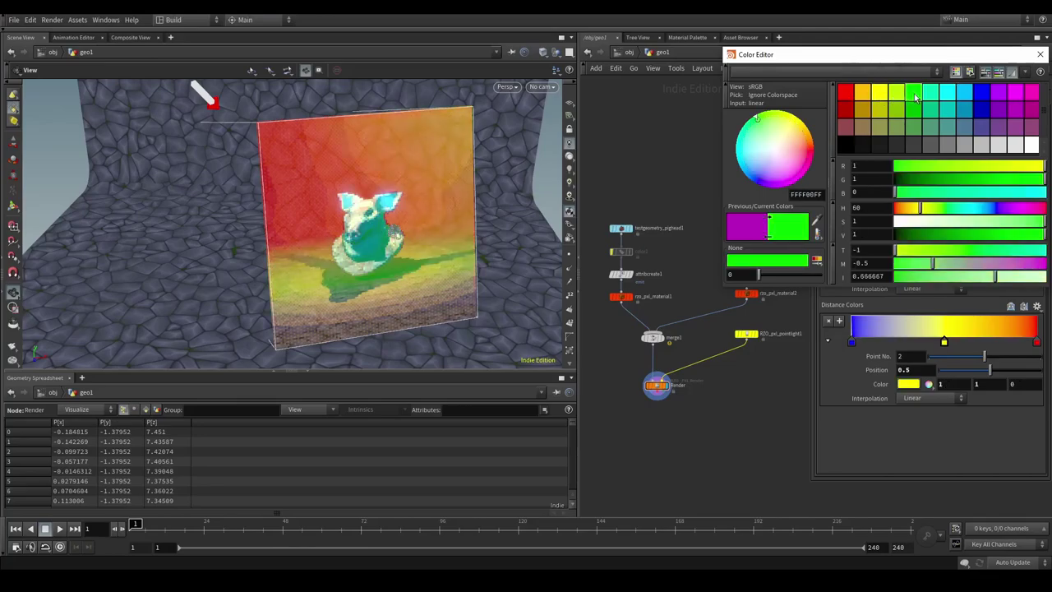
click(1040, 54)
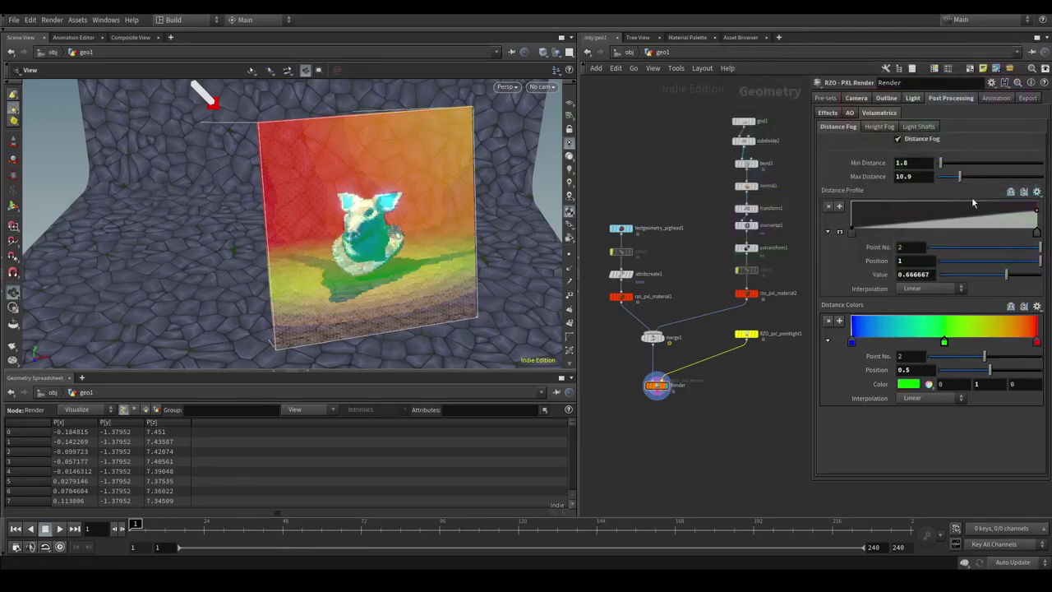
click(898, 139)
Step: Enable Height Fog and set its noise Strength to 0.047
click(877, 126)
click(898, 139)
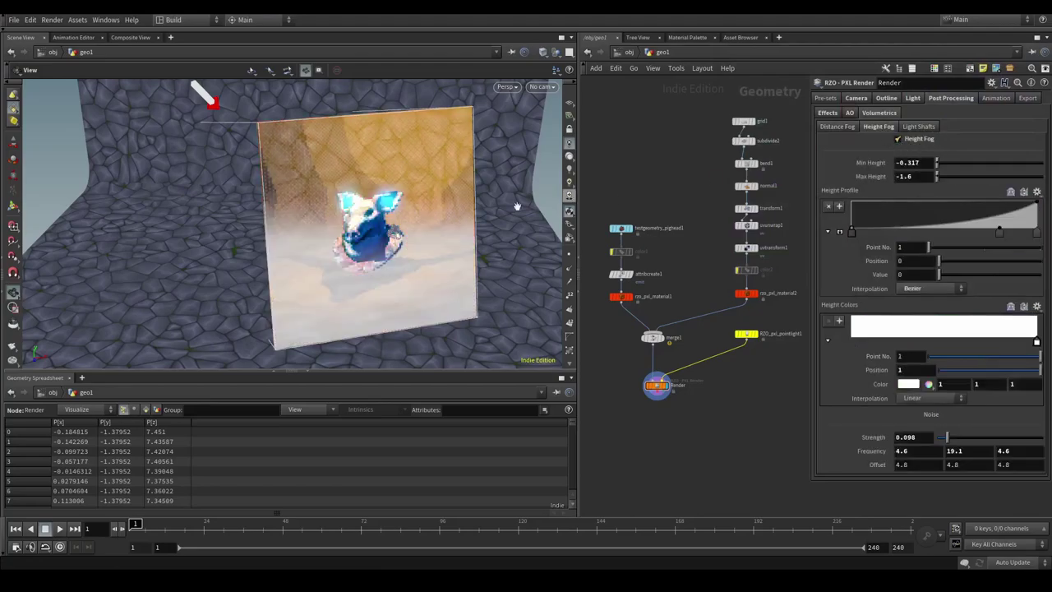
drag(408, 224, 558, 228)
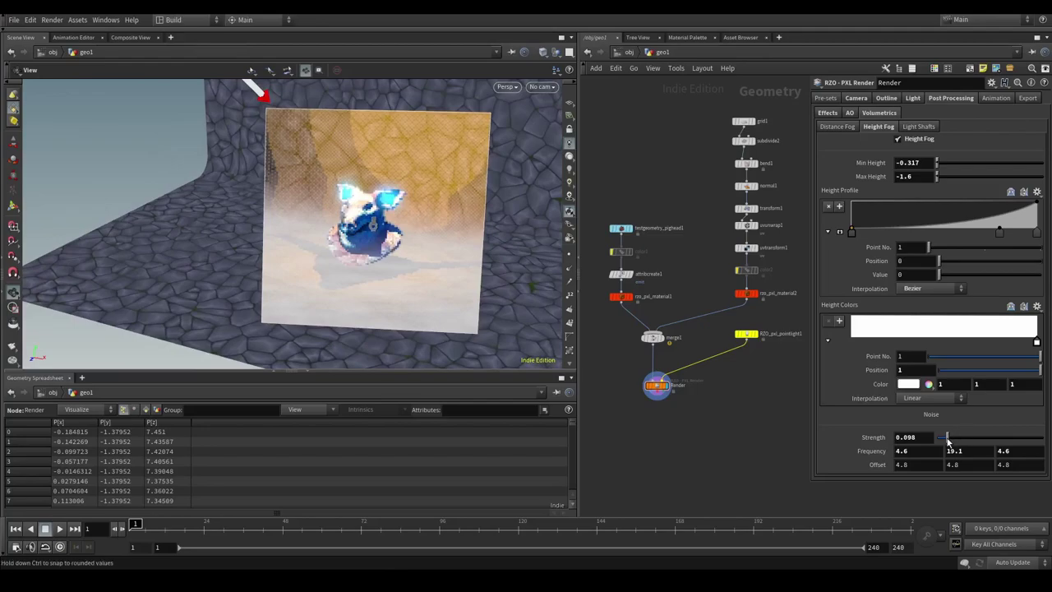
mouse_move(947, 441)
mouse_down()
mouse_move(1014, 440)
mouse_move(938, 444)
mouse_up()
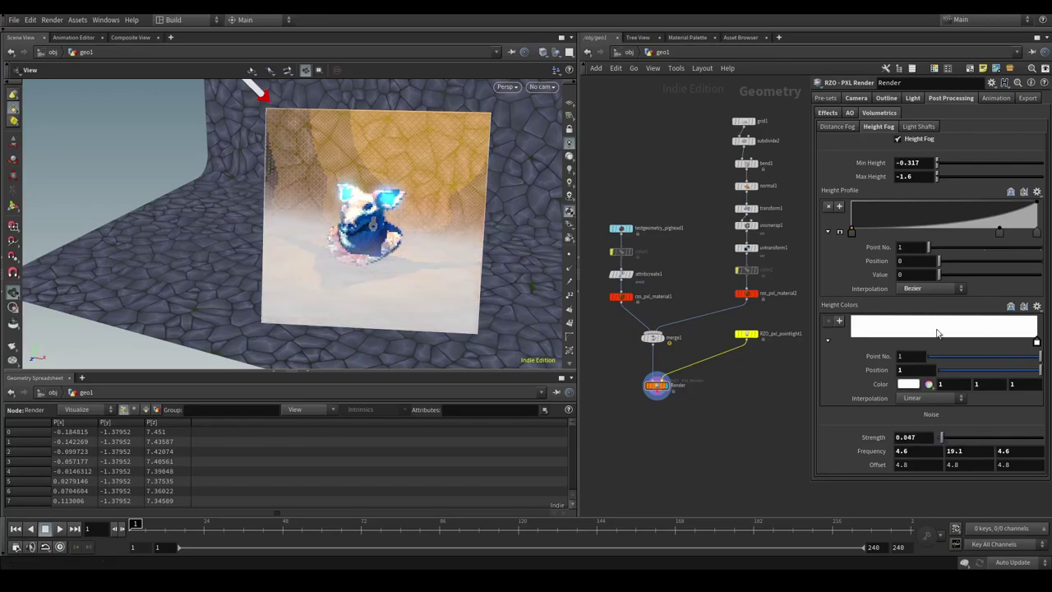
Step: Color the Height Colors ramp's end point pure green and add a pure red point at about position 0.19
double_click(1035, 344)
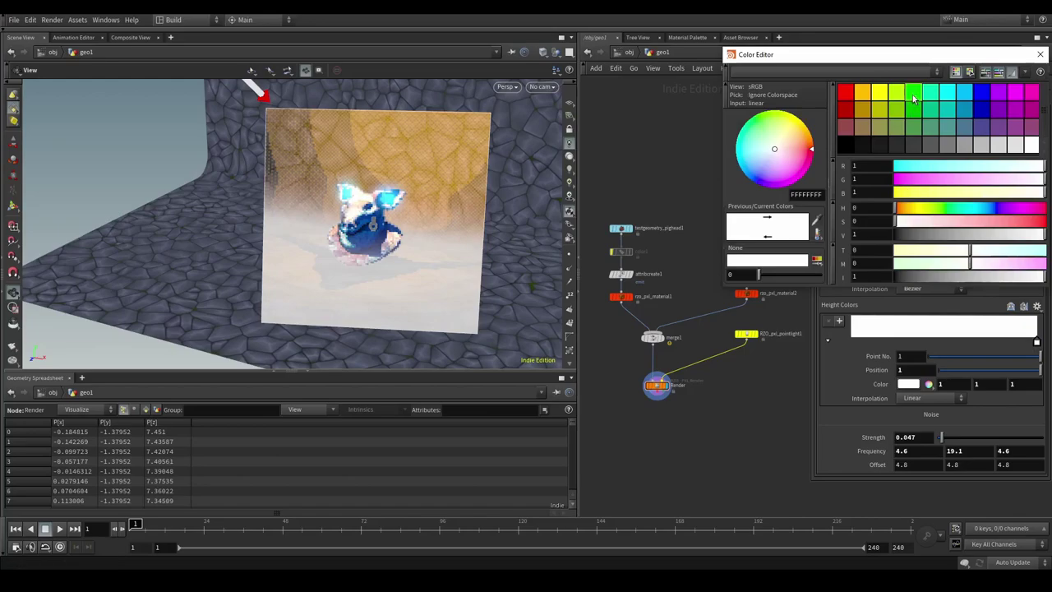
click(911, 101)
click(1041, 53)
click(887, 339)
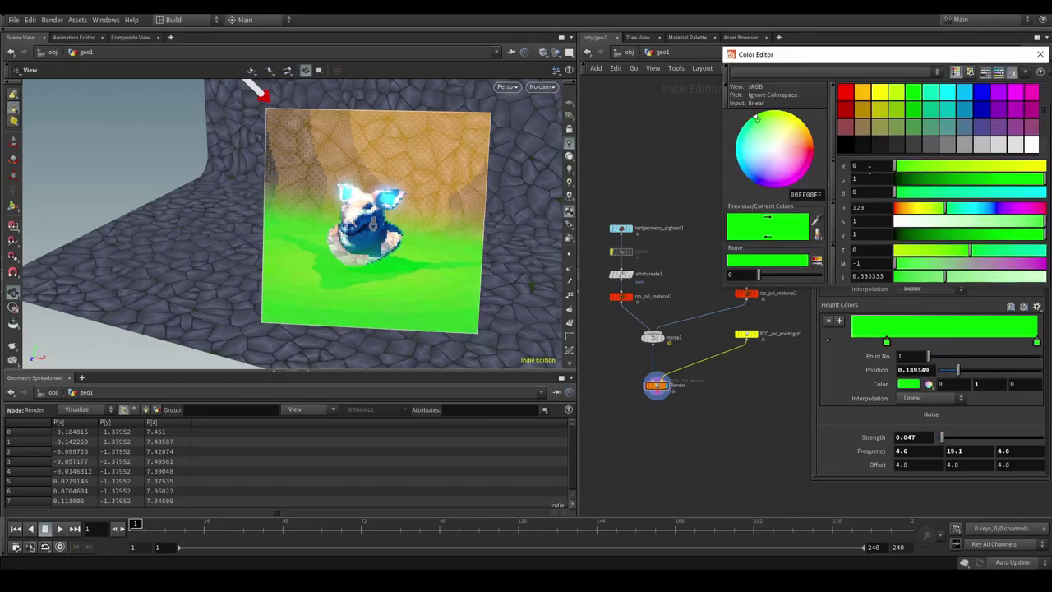
click(851, 93)
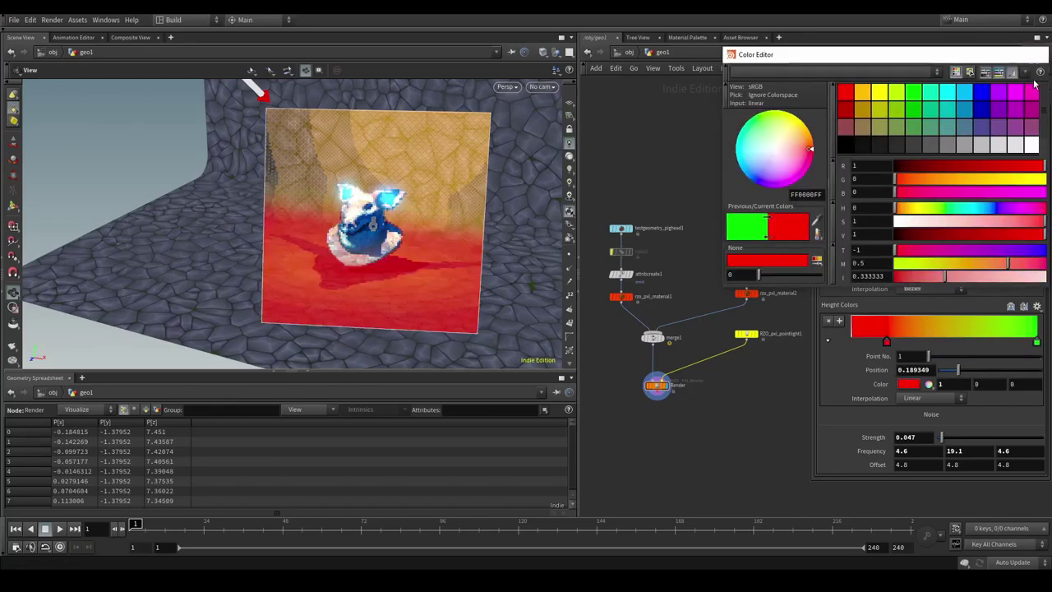
Step: Try the green Height Colors point at about position 0.31, return it to the ramp's far end and turn off Height Fog
drag(1037, 343, 908, 342)
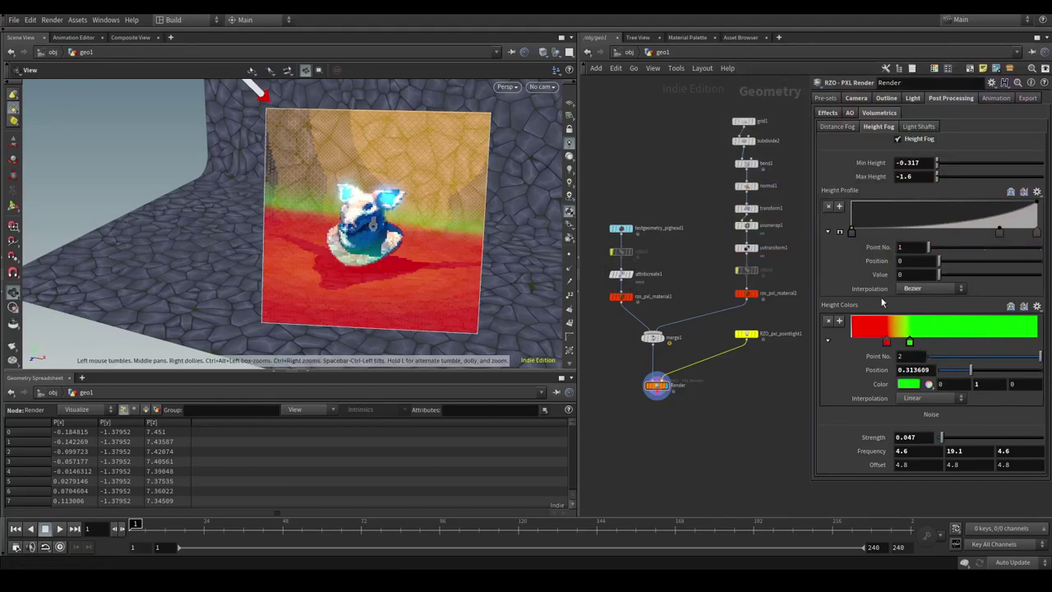
drag(366, 256, 334, 280)
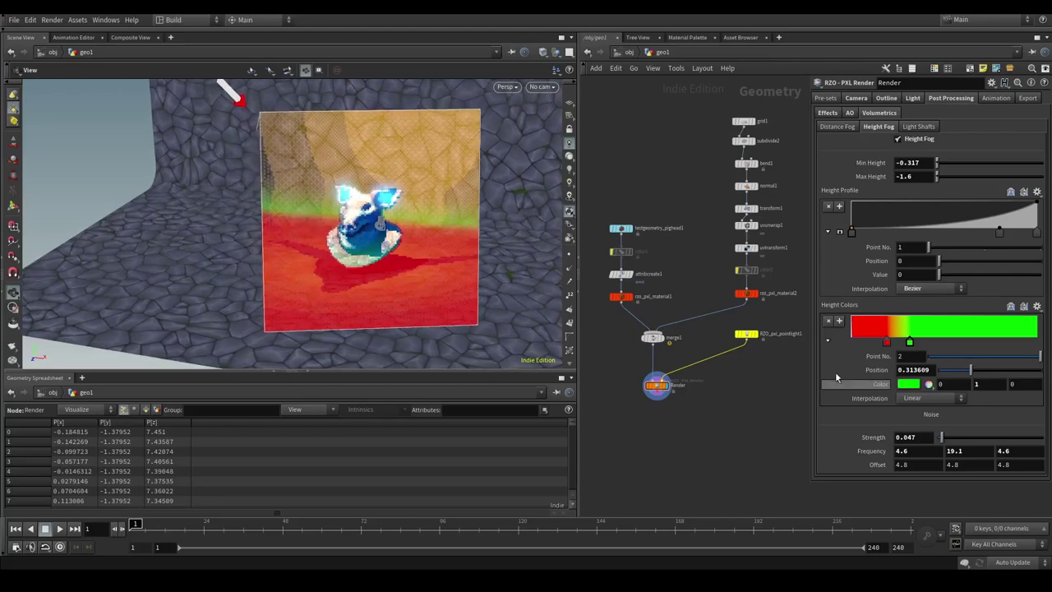
drag(908, 343, 994, 342)
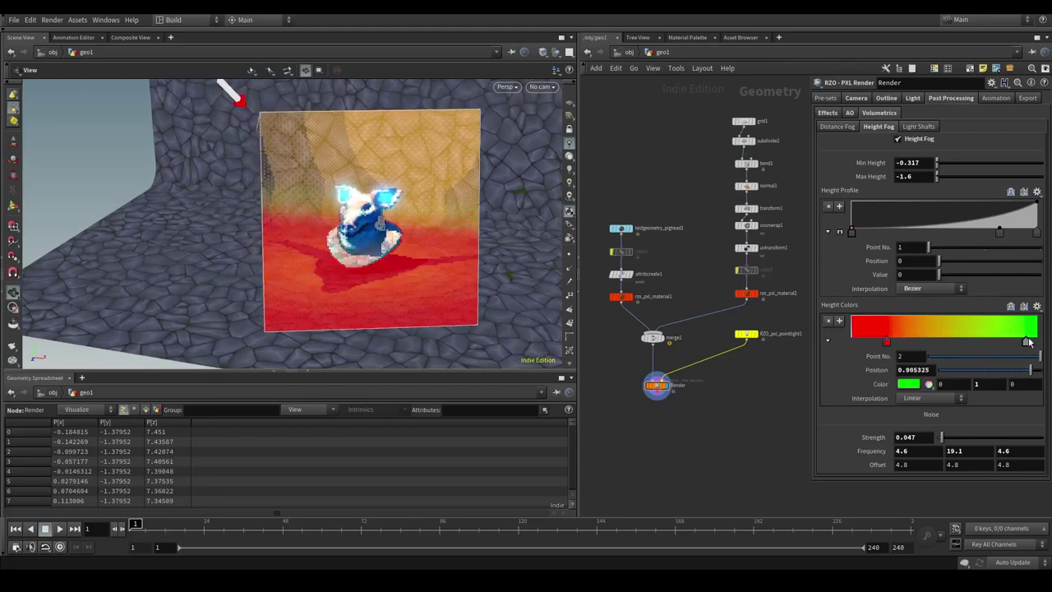
drag(1030, 342, 1037, 342)
click(899, 140)
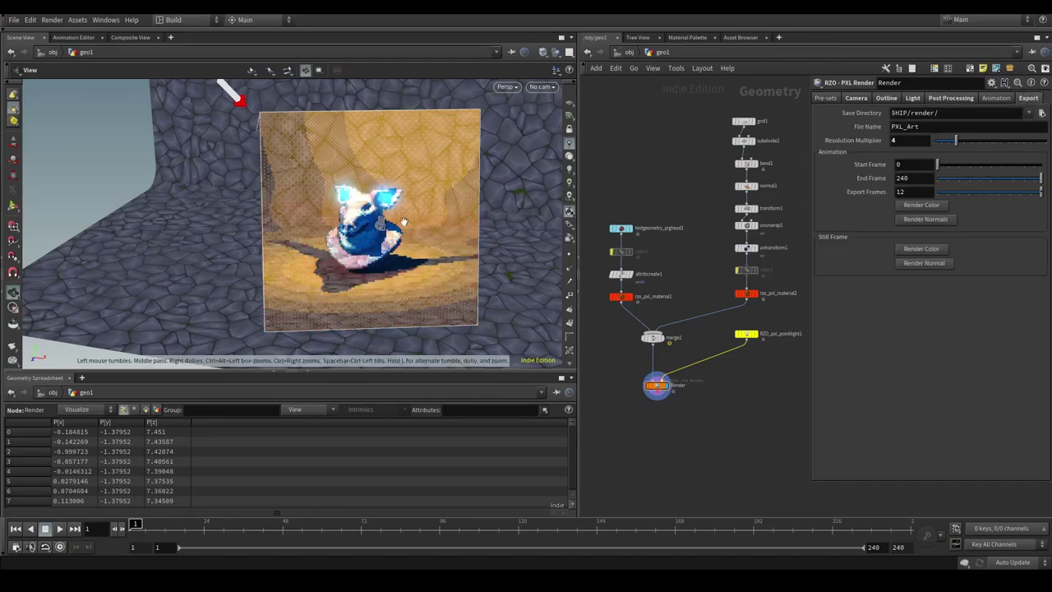
Step: Try an export Resolution Multiplier of 1 and restore it to 4
double_click(900, 139)
text(1)
key(Return)
double_click(901, 140)
key(Return)
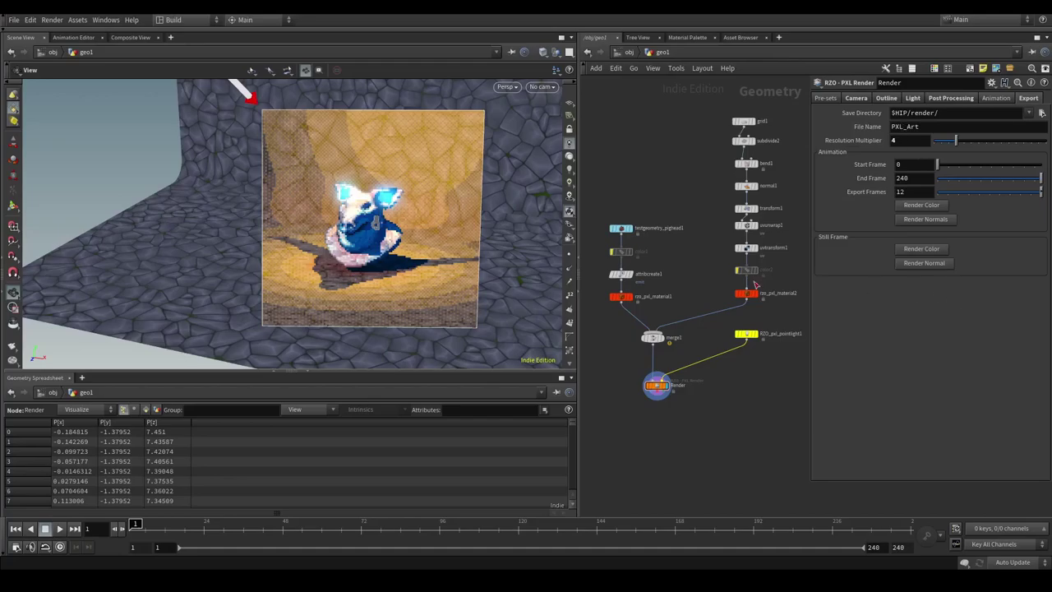
Step: Set the export File Name to PigScene and render the still frame's color and normal images
drag(384, 200, 380, 198)
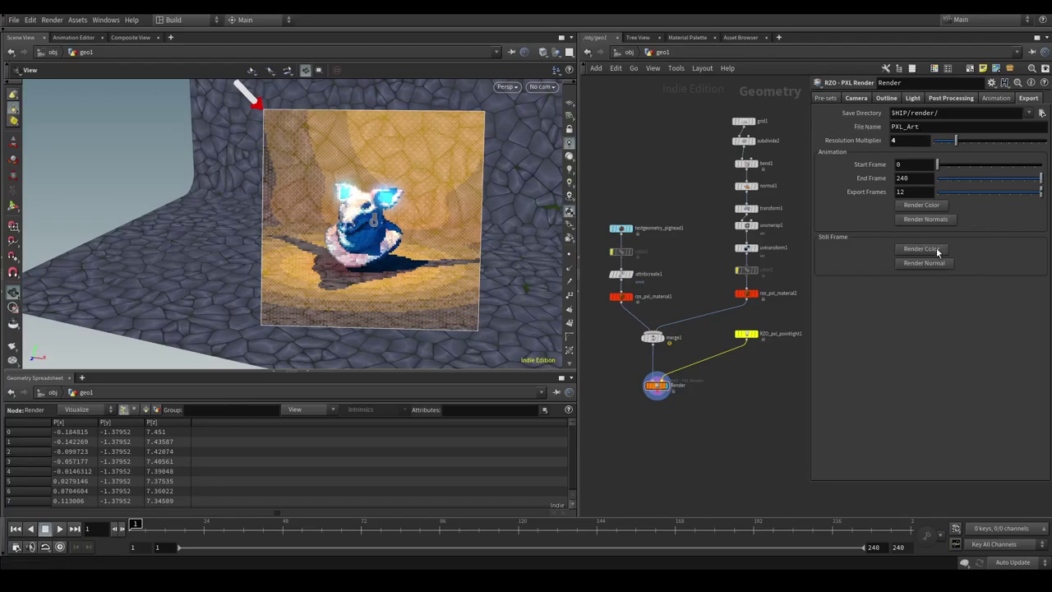
double_click(979, 126)
text(PigScene)
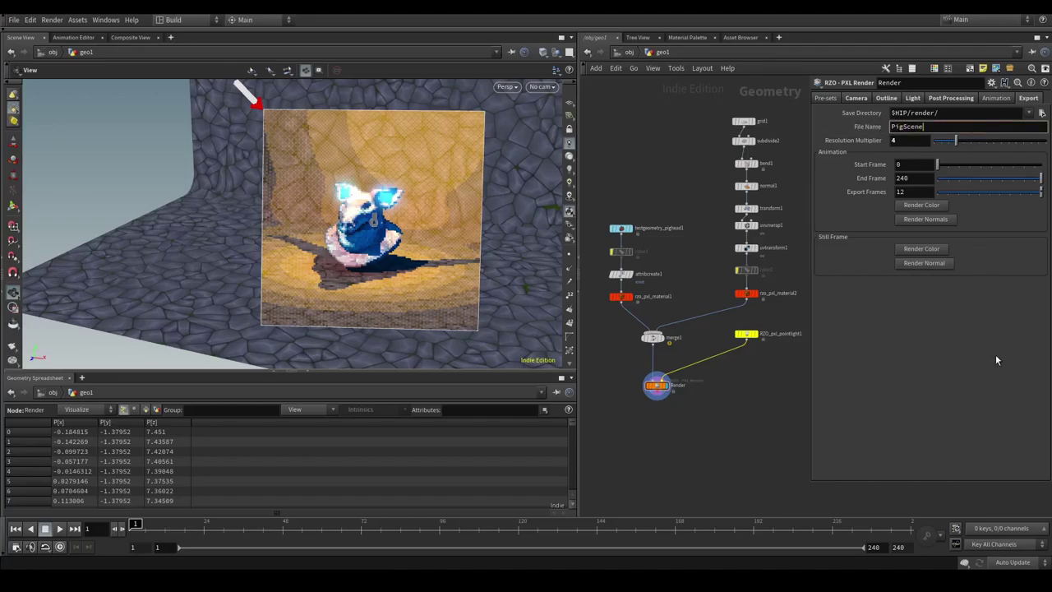
key(Return)
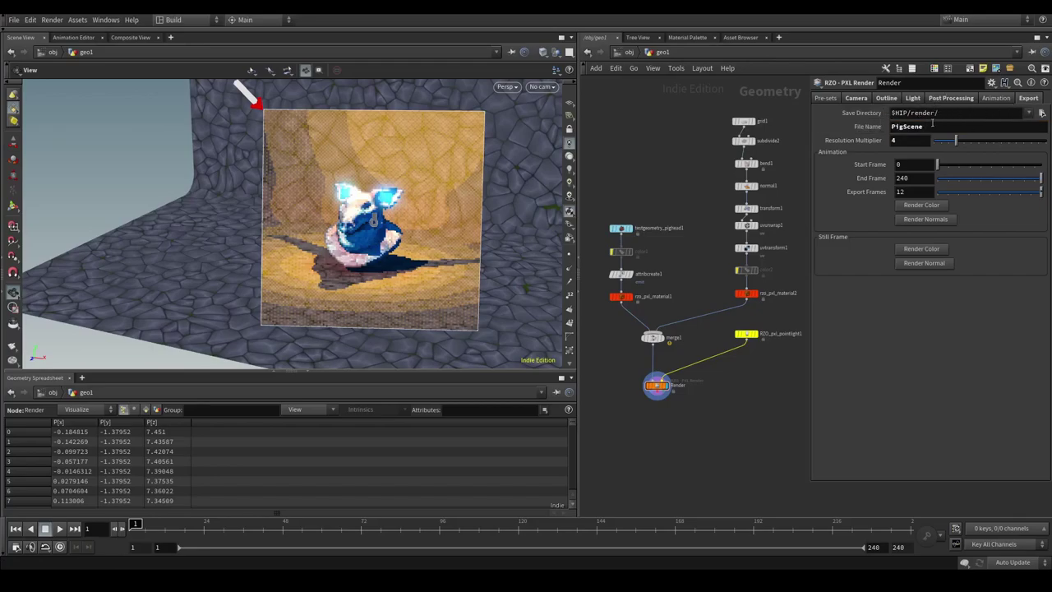
click(918, 251)
click(920, 264)
Step: Browse to the render output in the save directory and view PigScene_color.png and PigScene_normal.png in the Photos app
click(1041, 112)
click(549, 160)
double_click(550, 161)
double_click(563, 185)
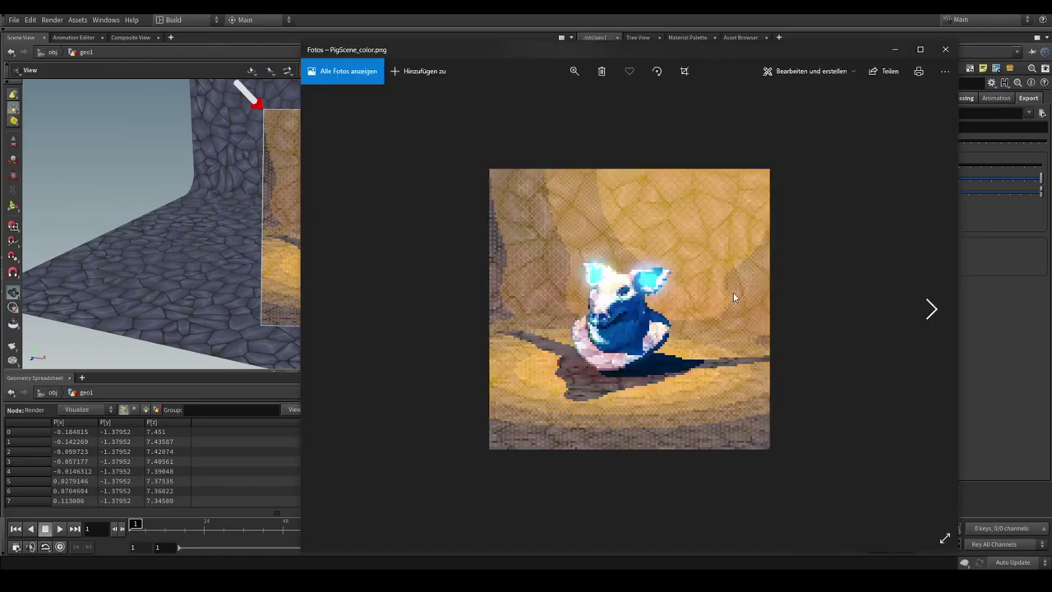
key(Right)
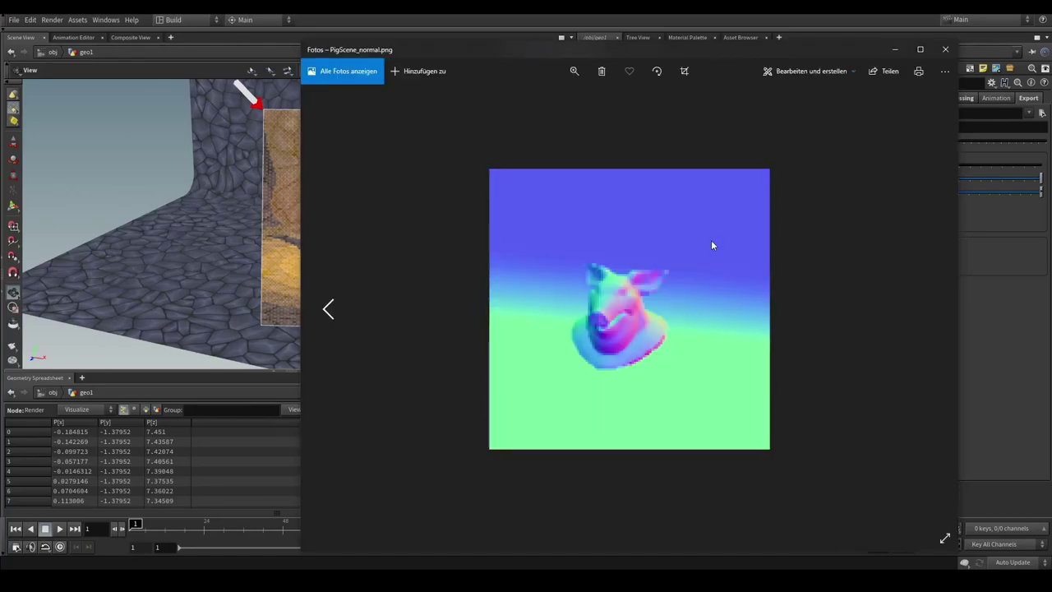